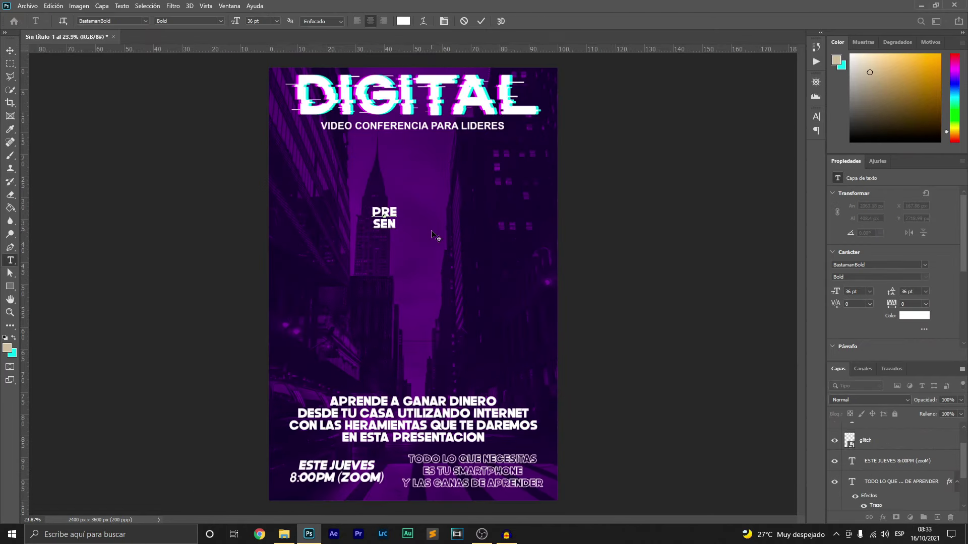
Type the stacked PRE SEN TA CION title lines and commit them.
type("TA")
key("Return")
type("CION")
key("ctrl+Return")
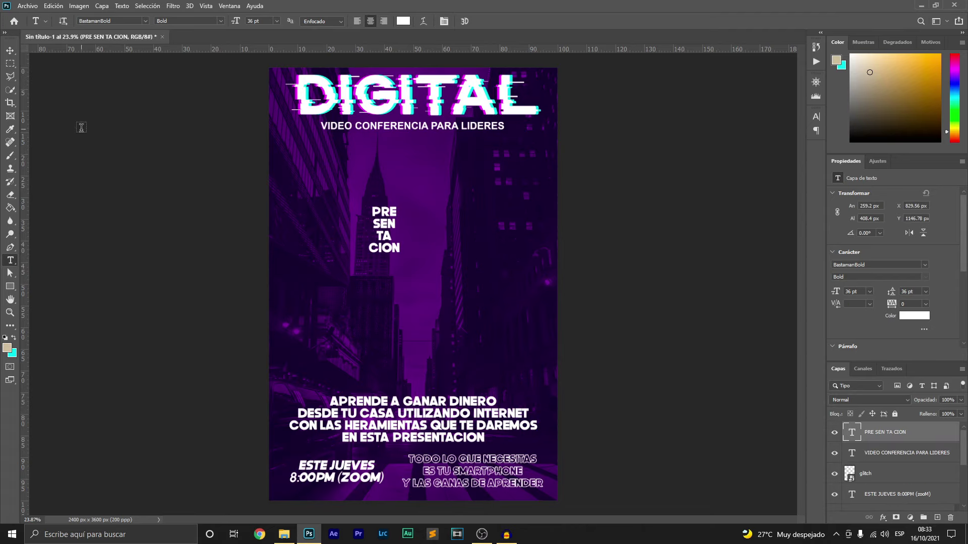
key("v")
Set the title text's line spacing to 150 pt in the character settings.
left_click(817, 117)
double_click(774, 143)
type("150")
key("Return")
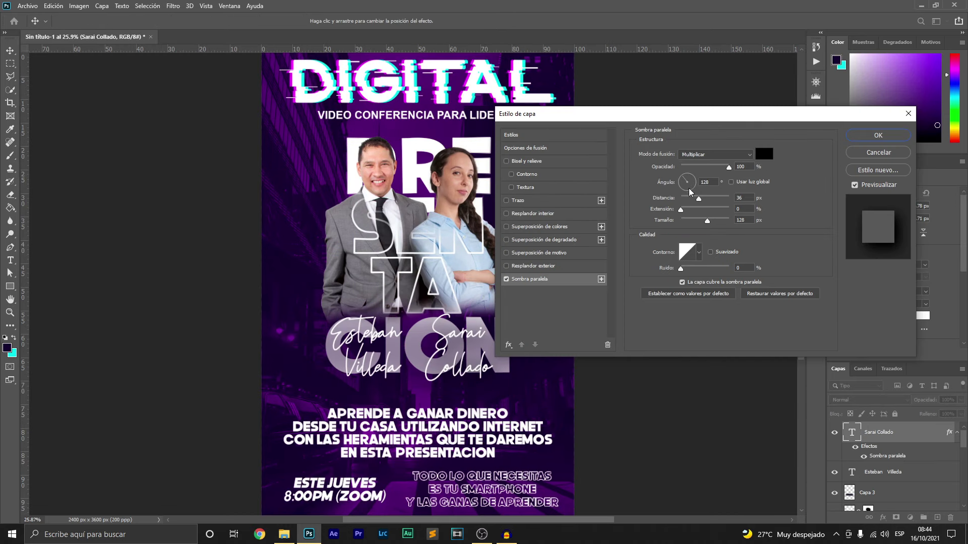
Preview the name's drop shadow, the blurred lights copy and DESTELLOS opacity, then view the resource folder.
left_click(878, 135)
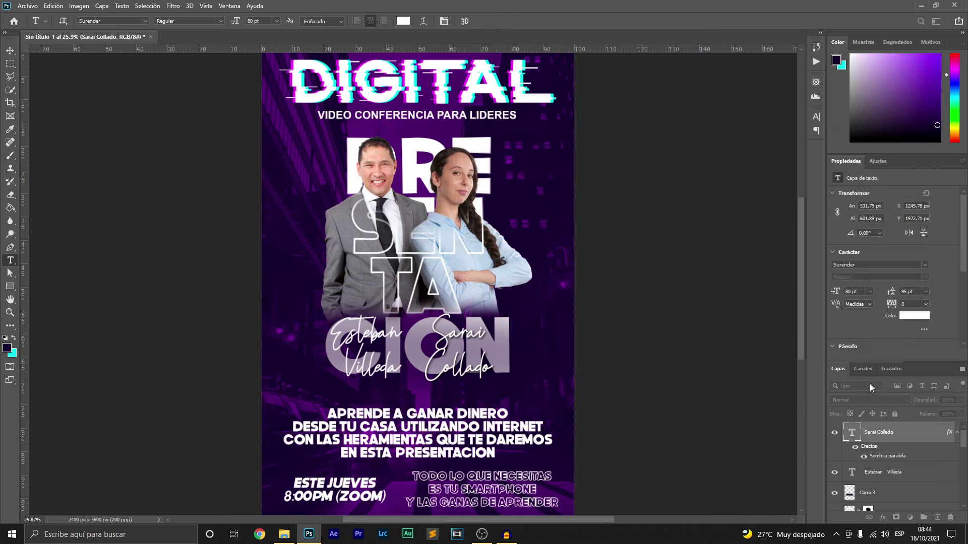
right_click(912, 432)
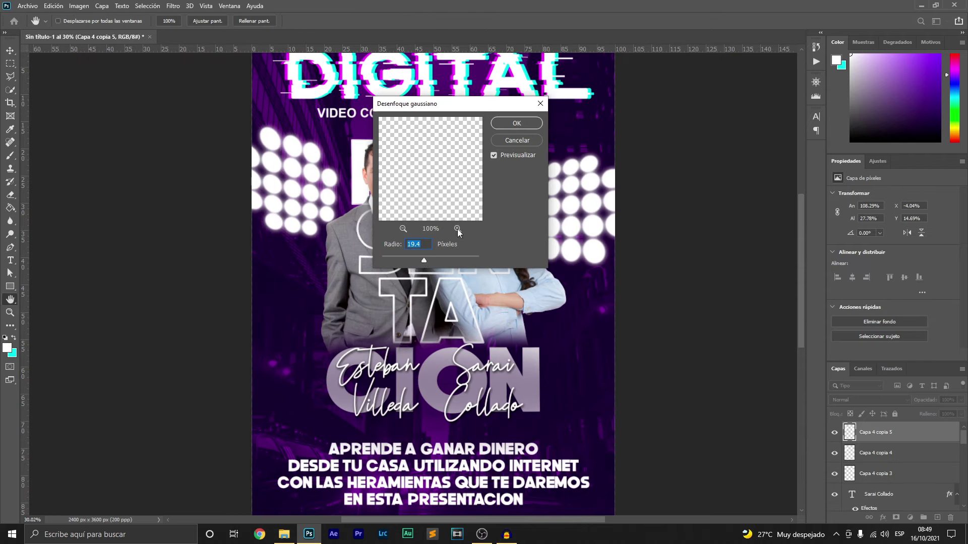
key("Return")
key("v")
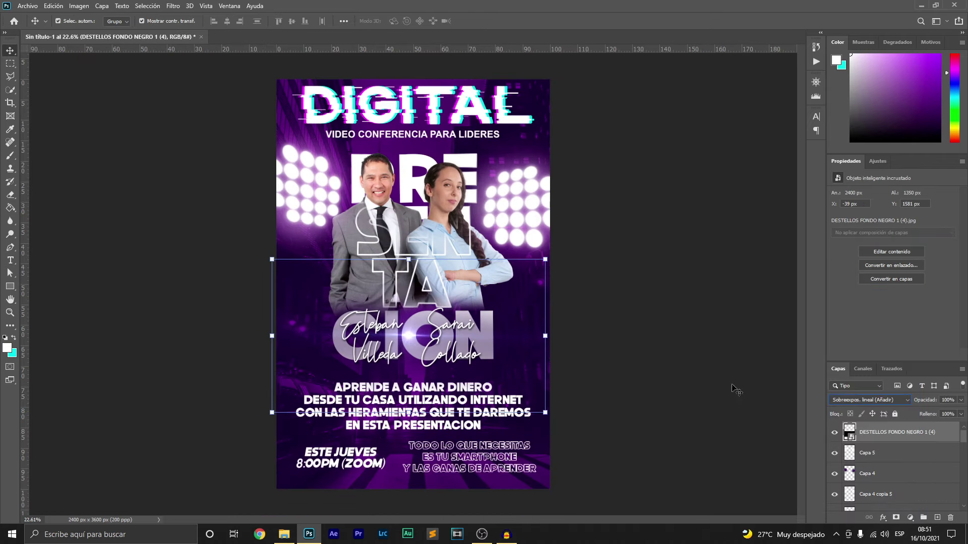
left_click(961, 400)
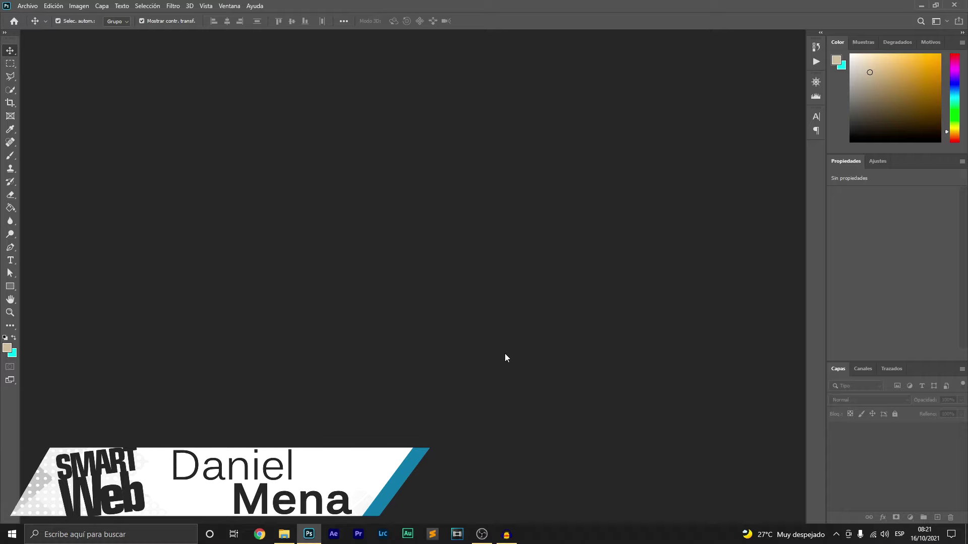
left_click(284, 534)
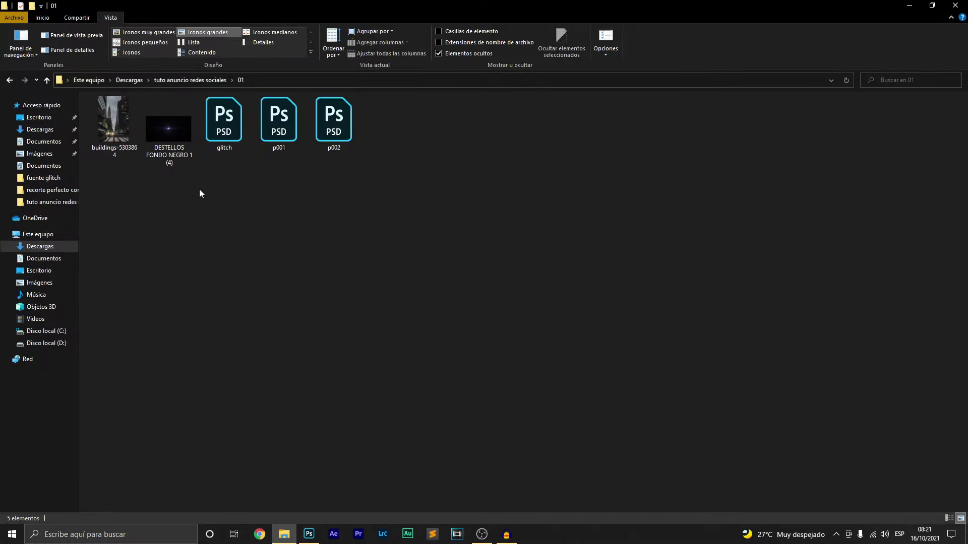
left_click(279, 121)
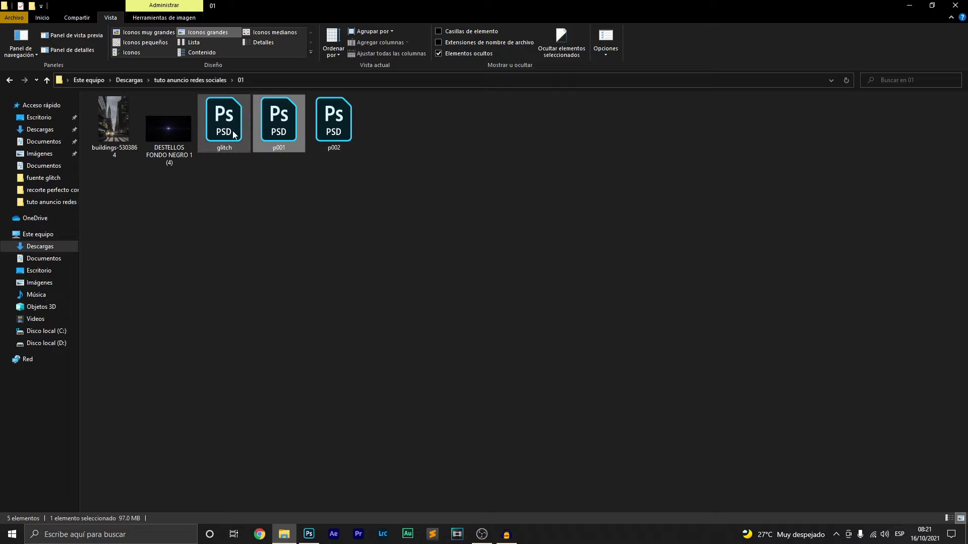
left_click(229, 194)
left_click(169, 128)
left_click(146, 208)
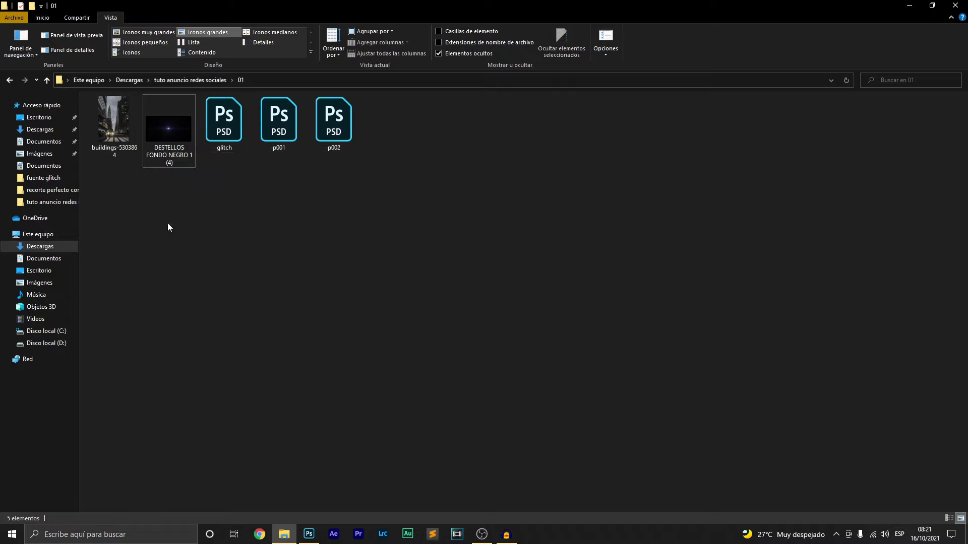
left_click(308, 534)
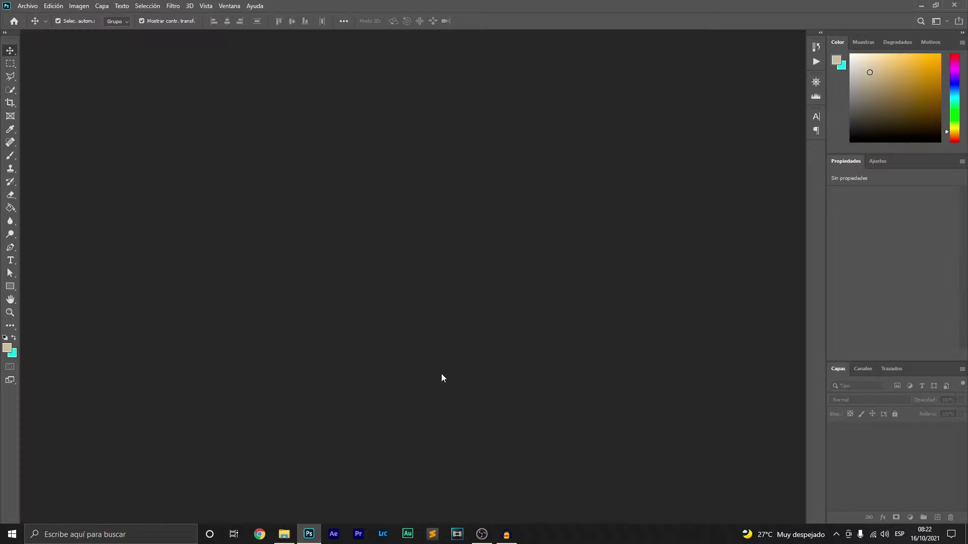
Create a transparent document in inches, 12 wide by 18 high at 200 ppi.
left_click(27, 6)
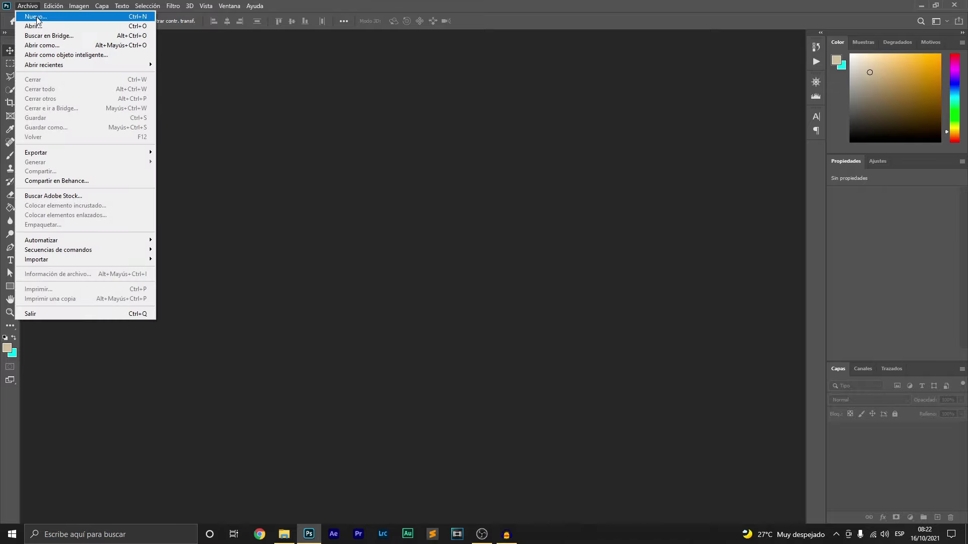
left_click(36, 23)
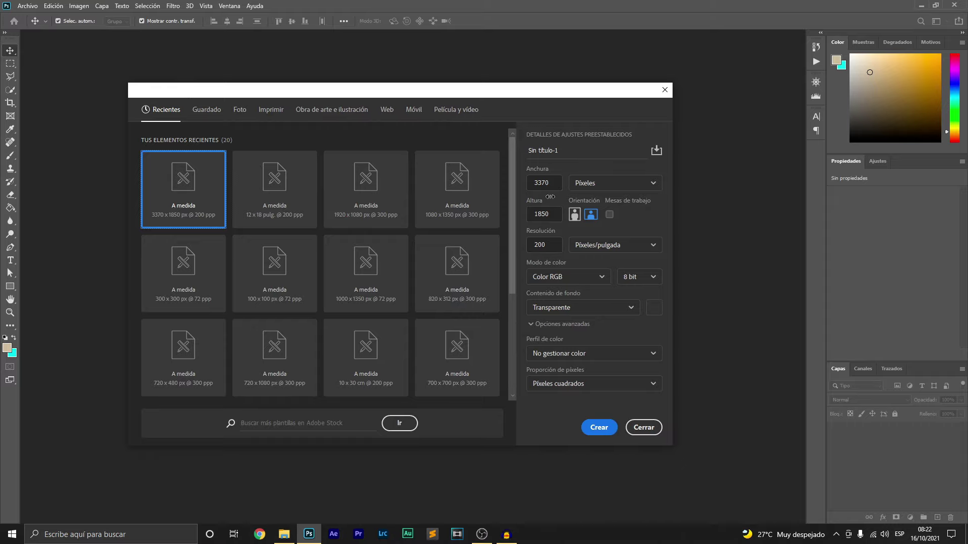
left_click(604, 184)
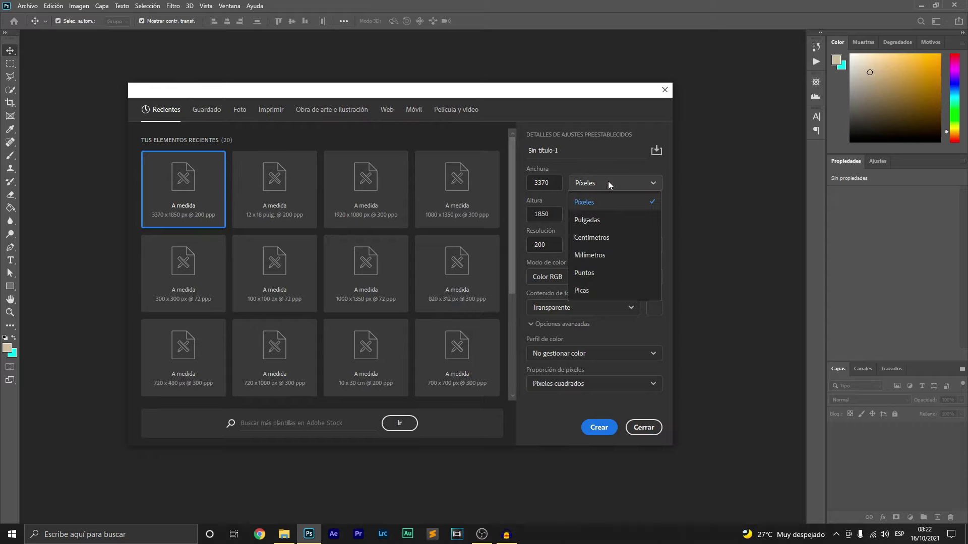
left_click(589, 221)
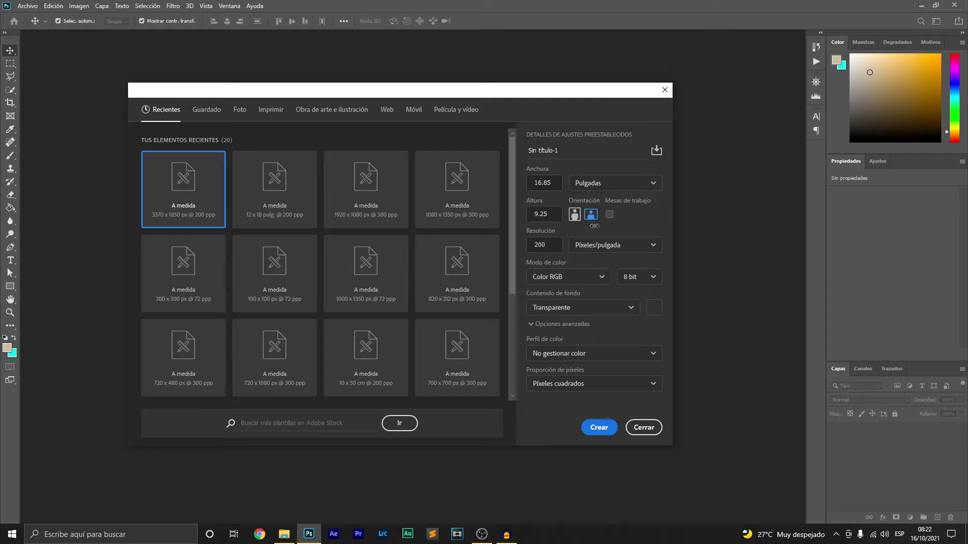
left_click(543, 183)
type("12")
left_click(529, 213)
type("18")
left_click(555, 246)
left_click(598, 429)
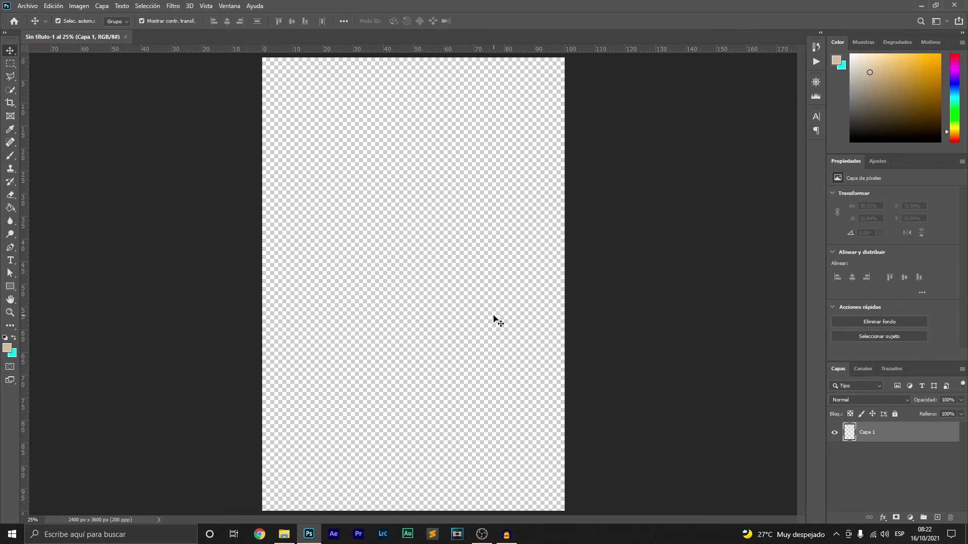
Drag the buildings photo from the resource folder onto the new canvas.
scroll(445, 295, "down", 1)
scroll(445, 295, "up", 1)
scroll(445, 295, "up", 1)
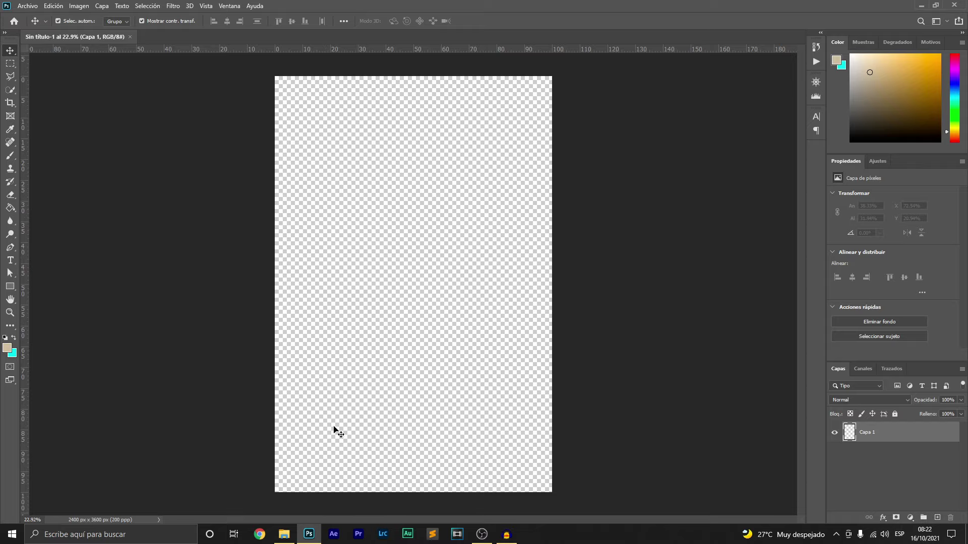
left_click(284, 534)
left_click(115, 151)
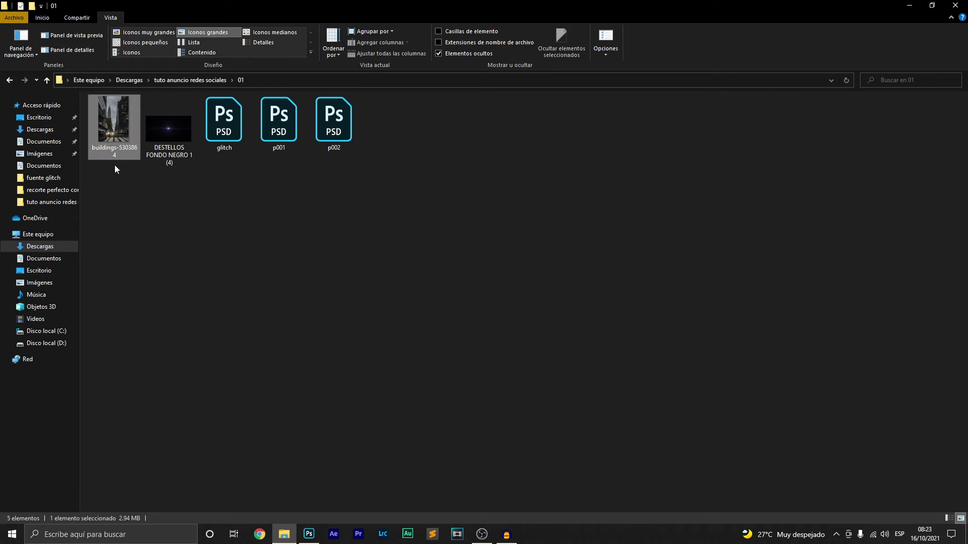
left_click_drag(112, 138, 323, 510)
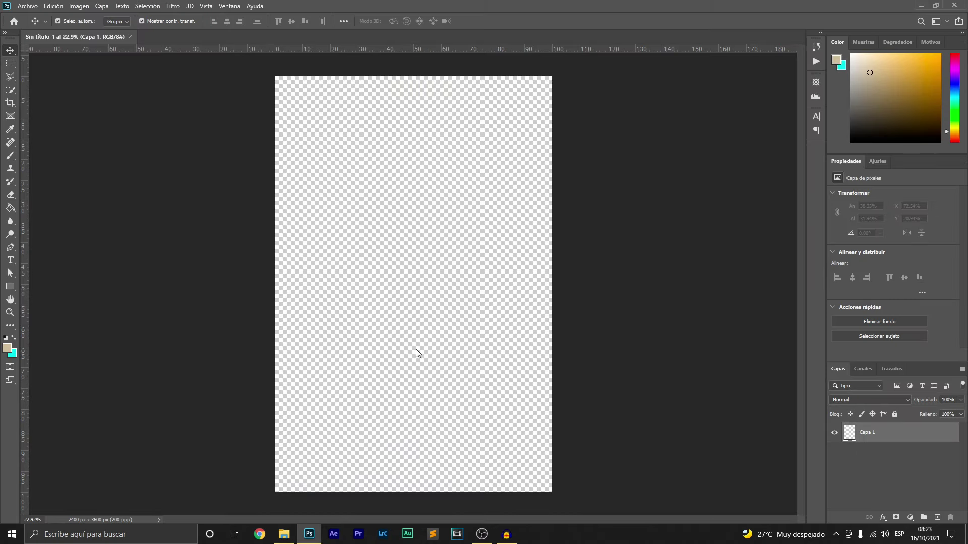
left_click_drag(322, 510, 423, 352)
Stretch the buildings photo's corners out to the canvas edges and commit the placement.
left_click_drag(529, 115, 552, 76)
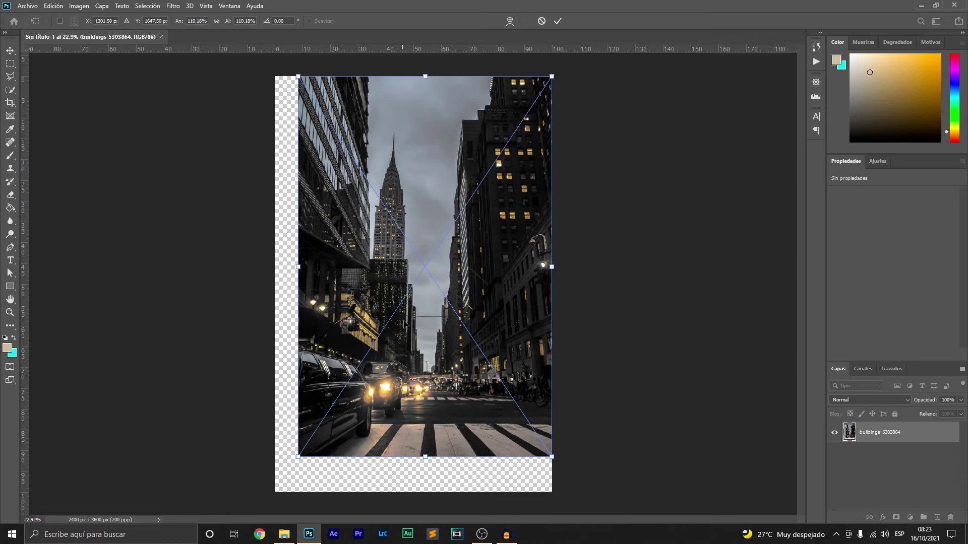
left_click_drag(299, 455, 289, 473)
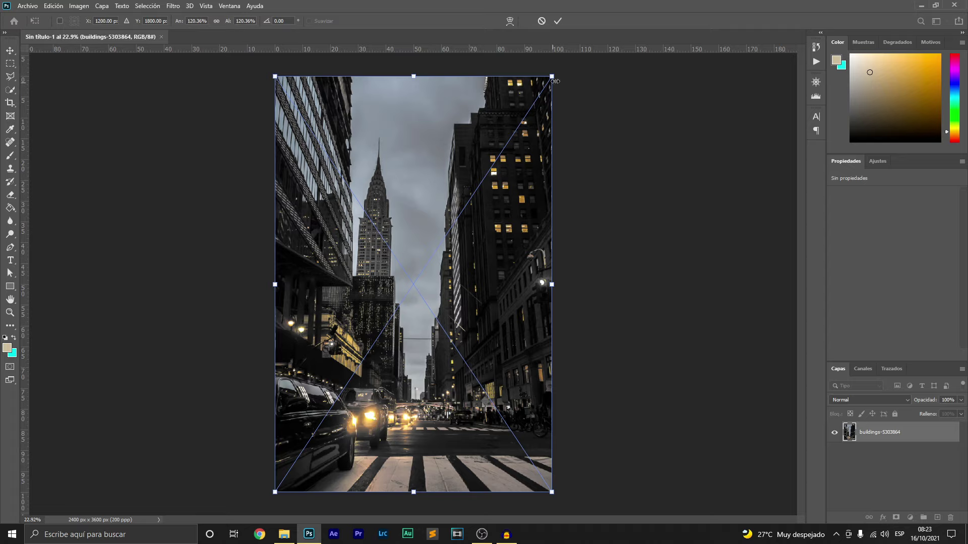
left_click(558, 20)
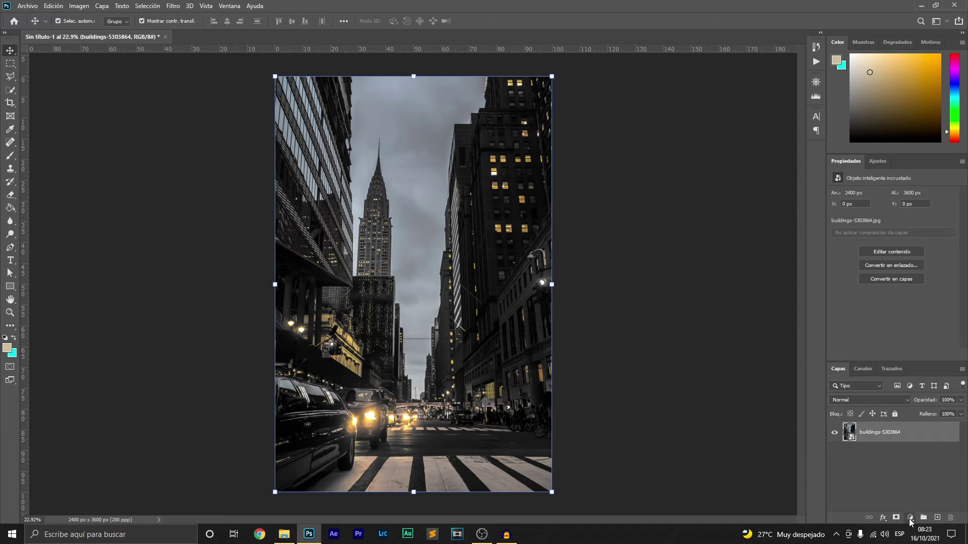
Add a Gradient Map adjustment and set its left stop to very dark purple #190436.
left_click(909, 517)
left_click(905, 505)
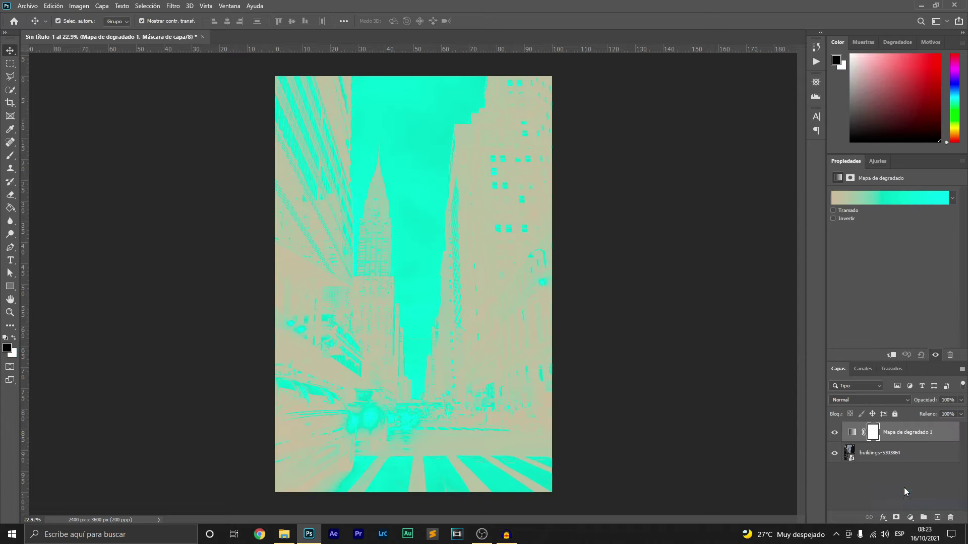
left_click(834, 220)
left_click(890, 198)
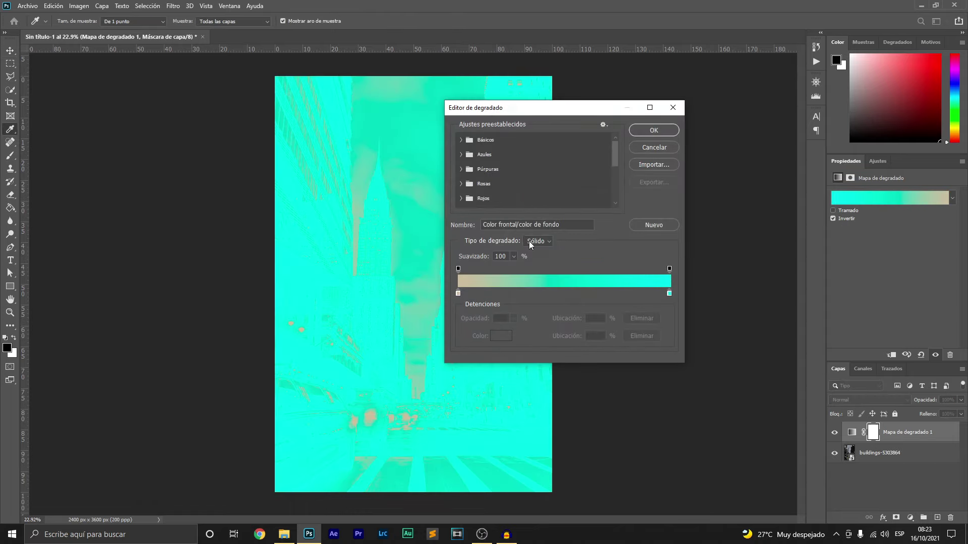
left_click(458, 293)
left_click(501, 336)
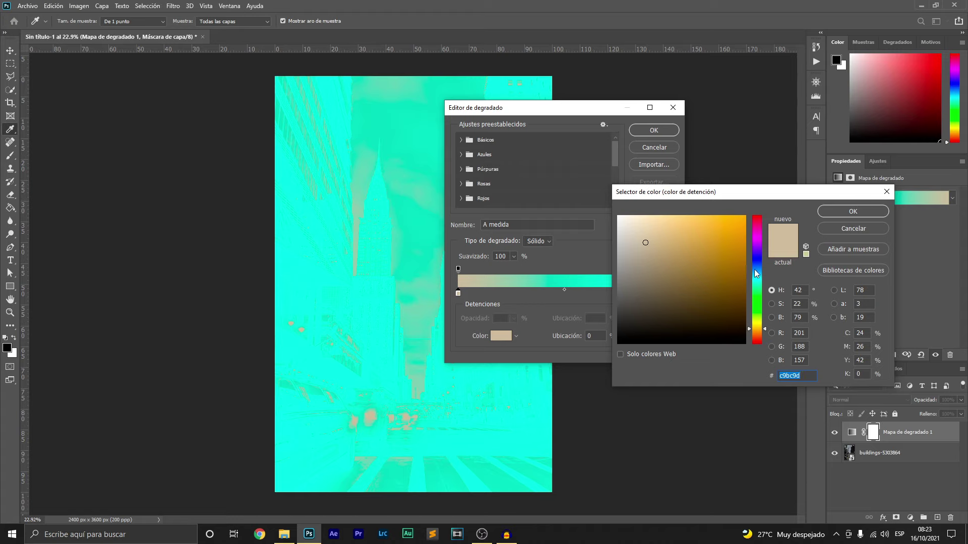
left_click(756, 249)
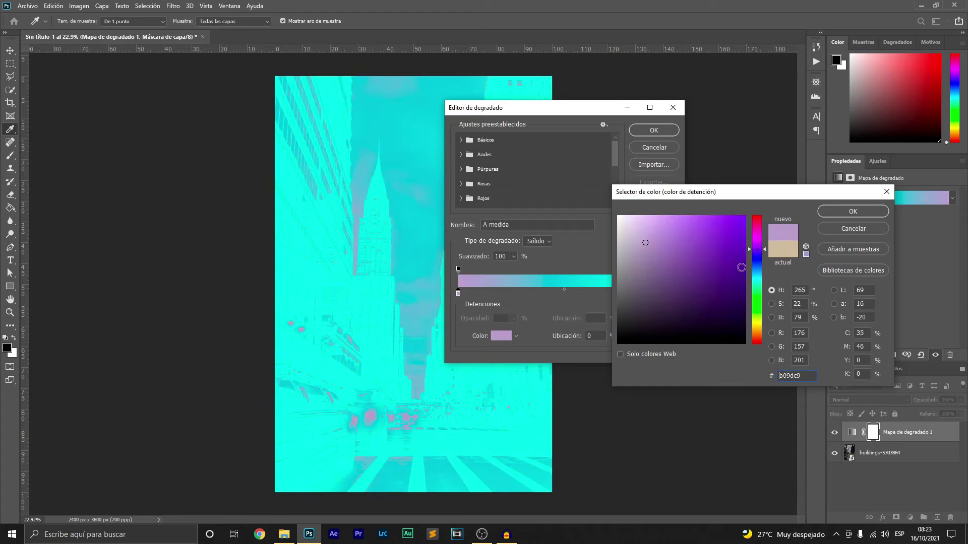
left_click_drag(741, 296, 735, 319)
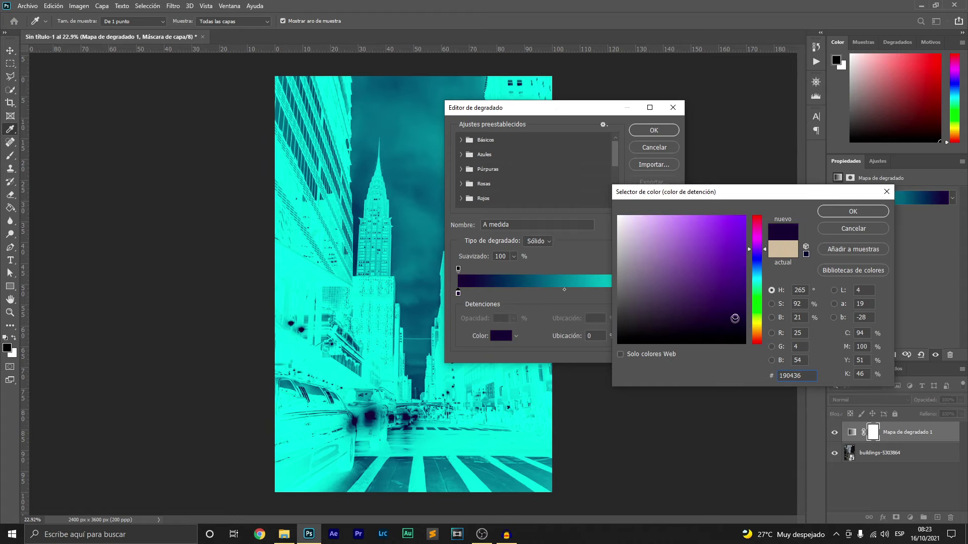
left_click(853, 211)
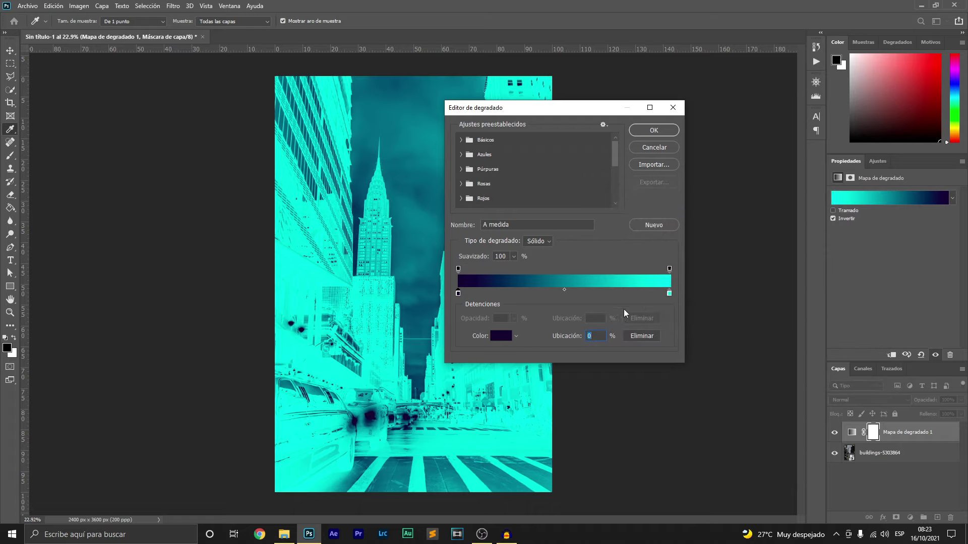
Set the right stop to vivid purple, apply the gradient, and turn off Invertir.
left_click(669, 293)
left_click(501, 336)
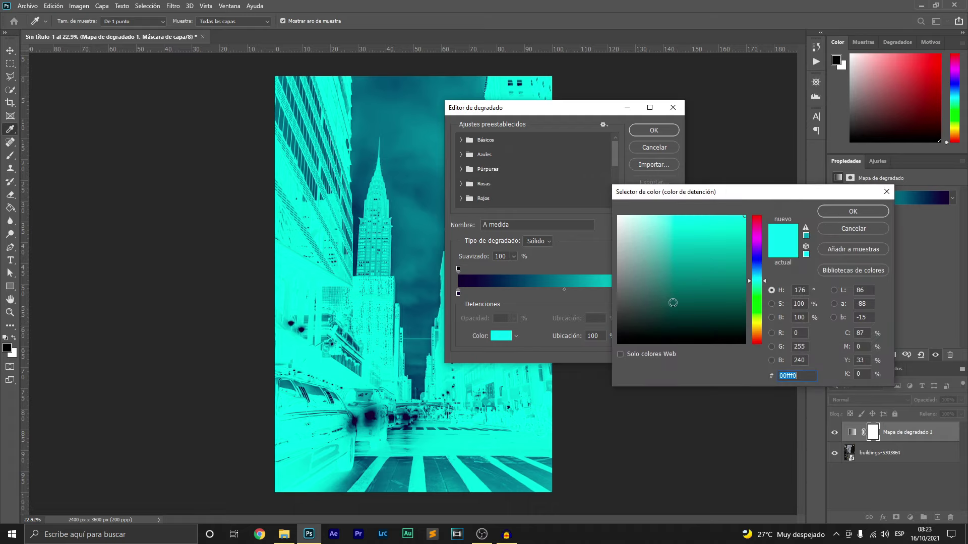
left_click_drag(757, 281, 757, 245)
left_click(738, 244)
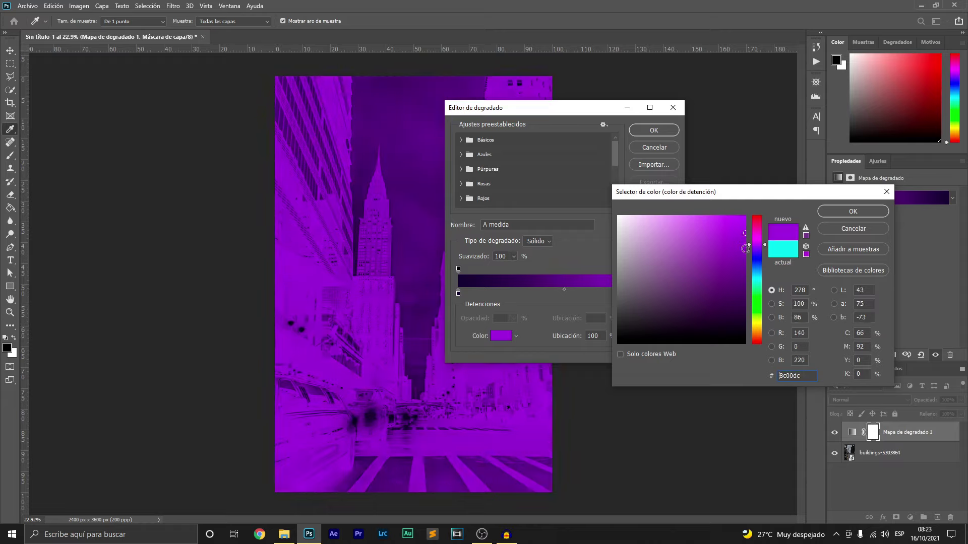
left_click(724, 270)
left_click(831, 213)
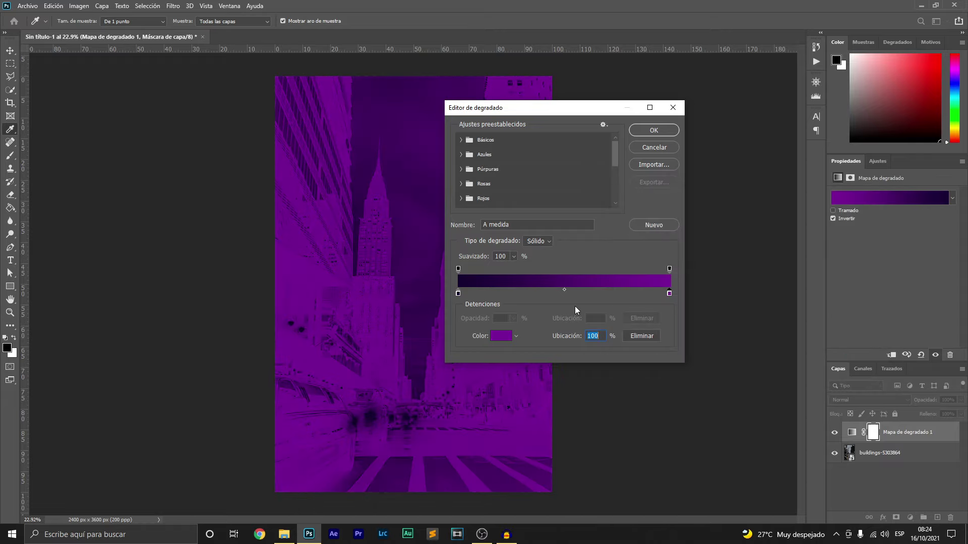
left_click(458, 294)
left_click(654, 130)
left_click(833, 218)
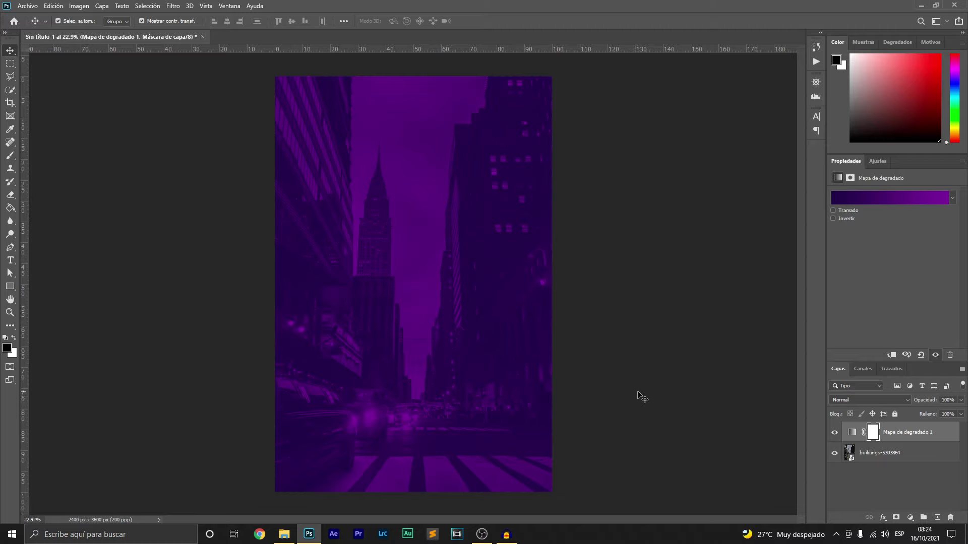
Start a text layer on the poster in BastamanBold Bold and type 'APRENDER'.
left_click(10, 260)
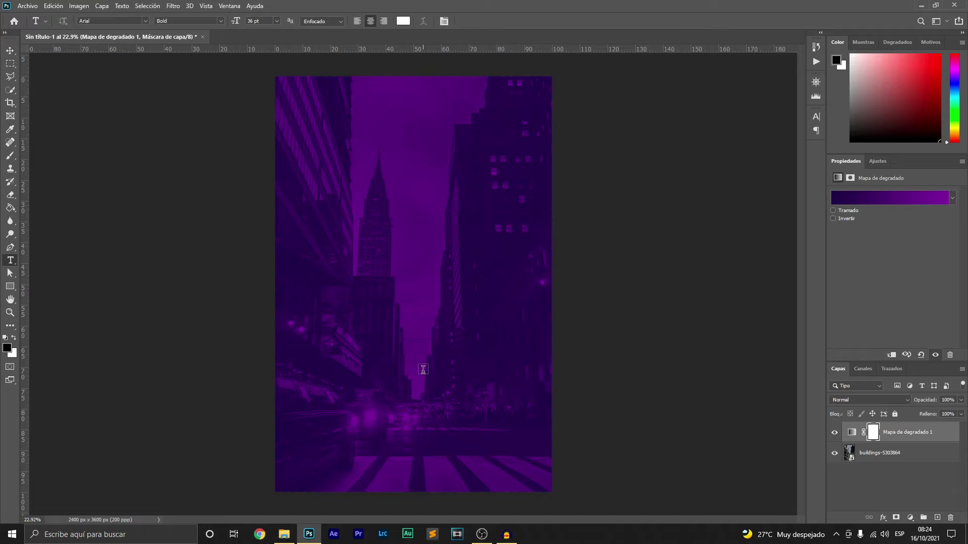
left_click(382, 378)
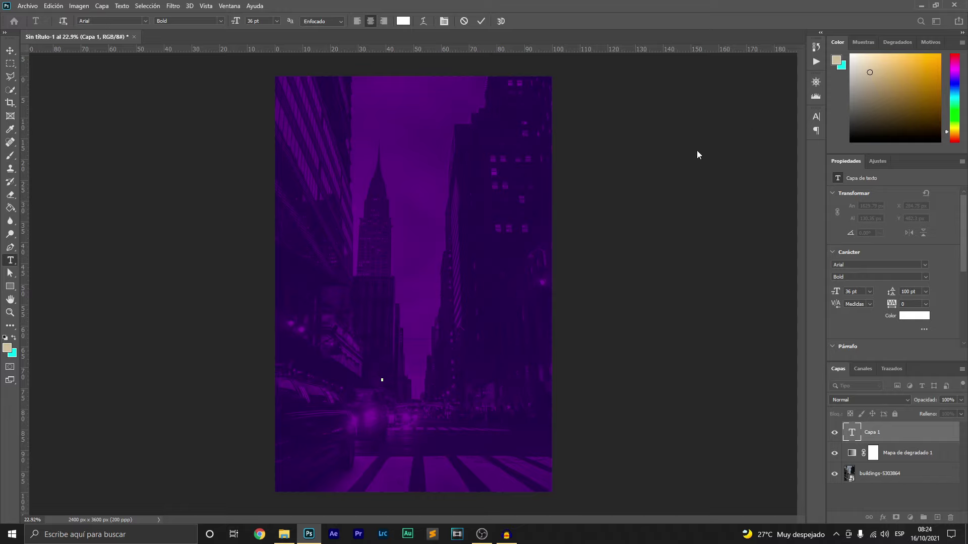
left_click(924, 266)
left_click(925, 264)
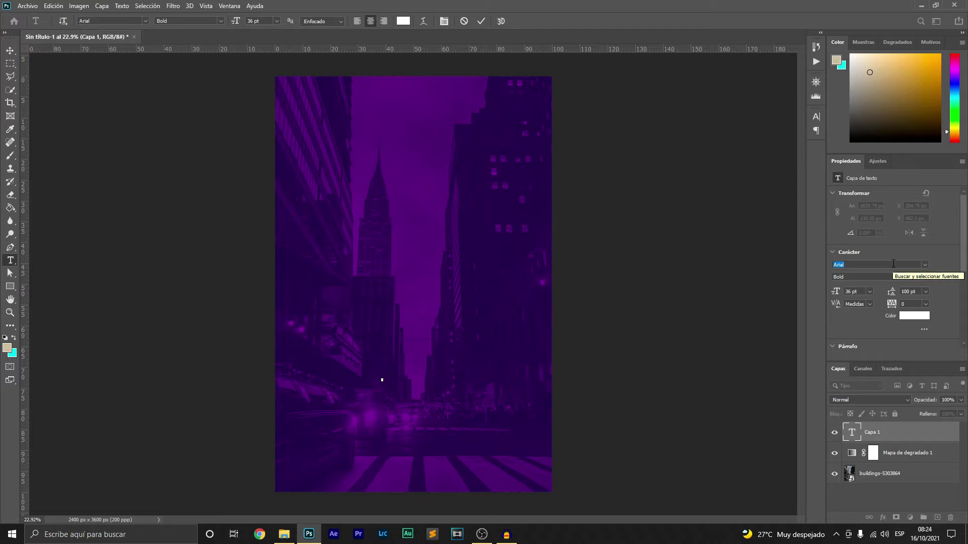
type("bastaman")
left_click(780, 296)
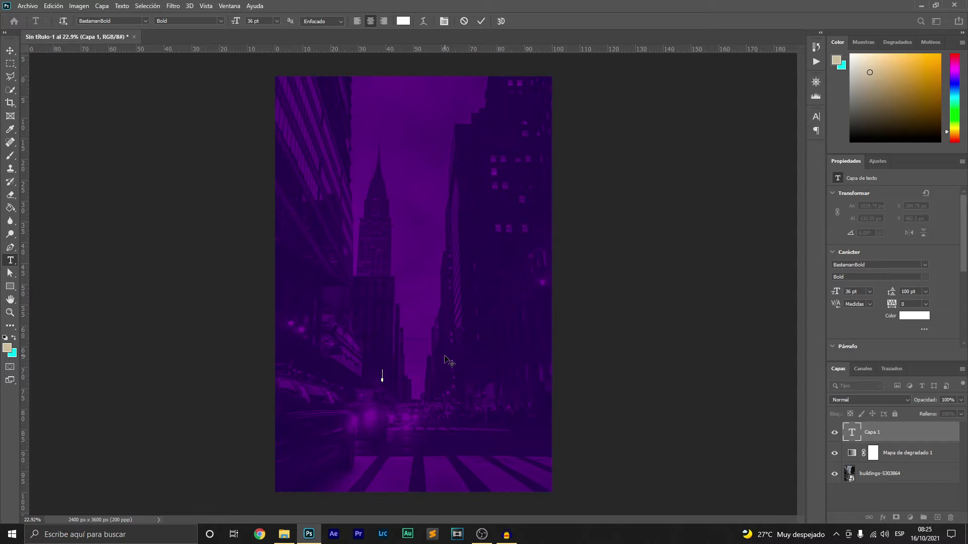
type("APRENDER")
Correct to 'APRENDE A GANAR' and type the promo lines through 'EN ESTA PRESENTACION'.
key("BackSpace")
type("A GANAR")
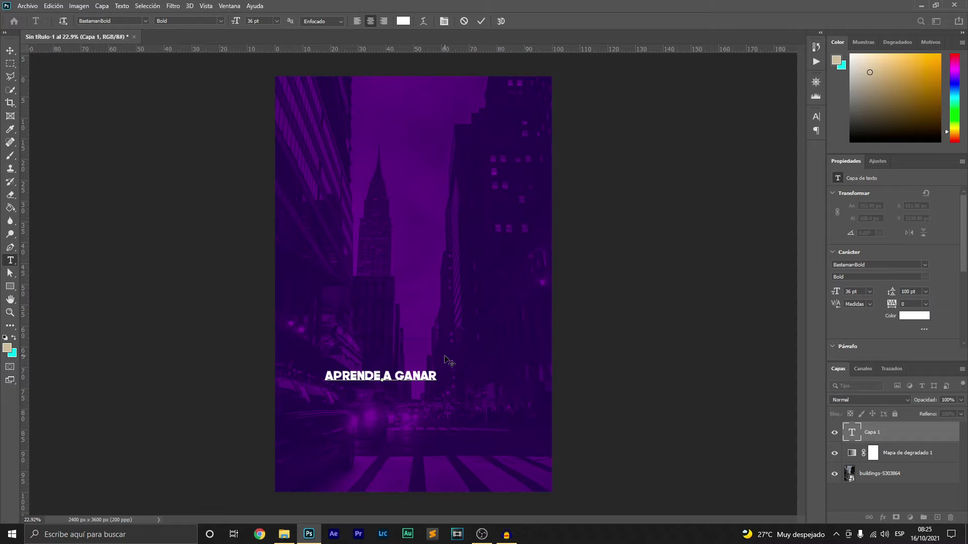
type("DINERO ")
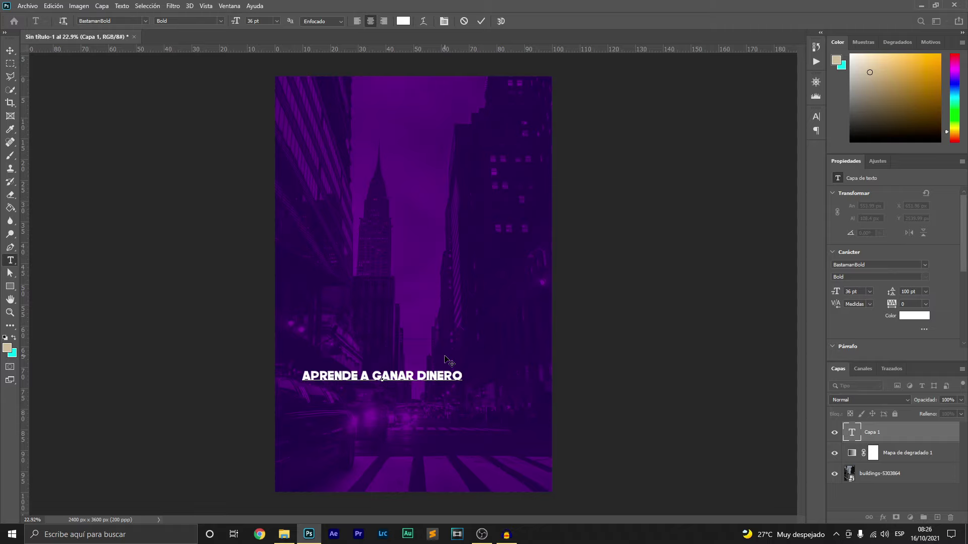
type("DESDE TU CASA")
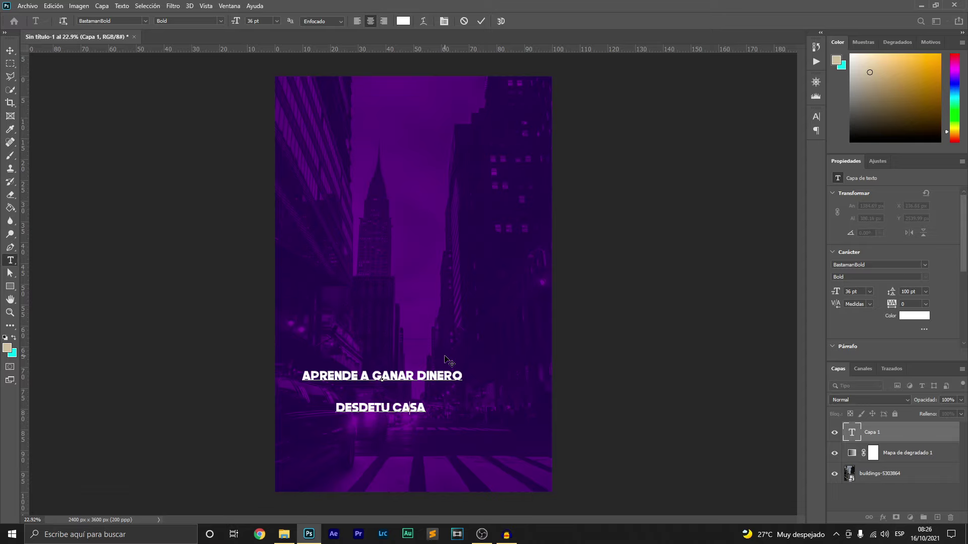
type(" UTILI")
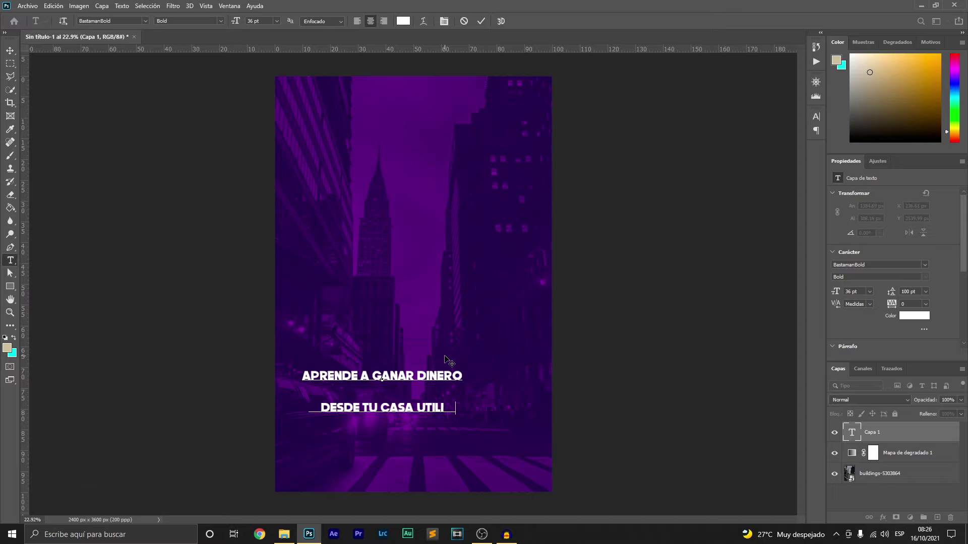
type("ZANDO INTERNET ")
type("CON LAS HERAMIENTAS QUE TE DAREMOS ")
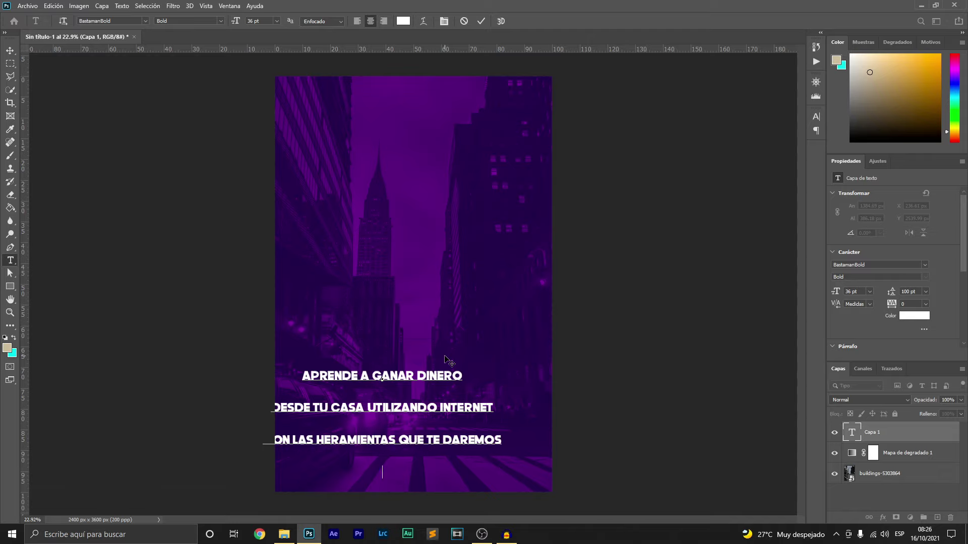
type("EN ESTA PRESENTACION")
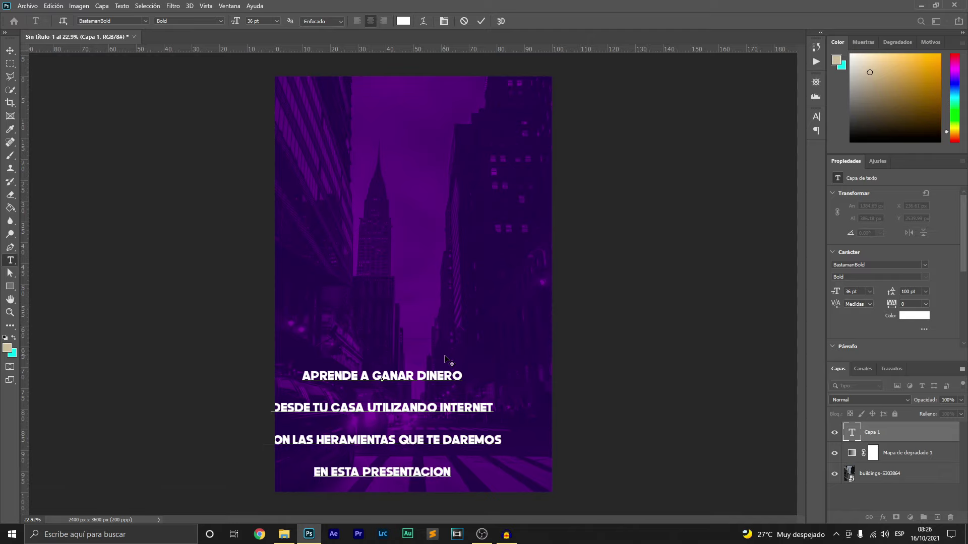
left_click(482, 21)
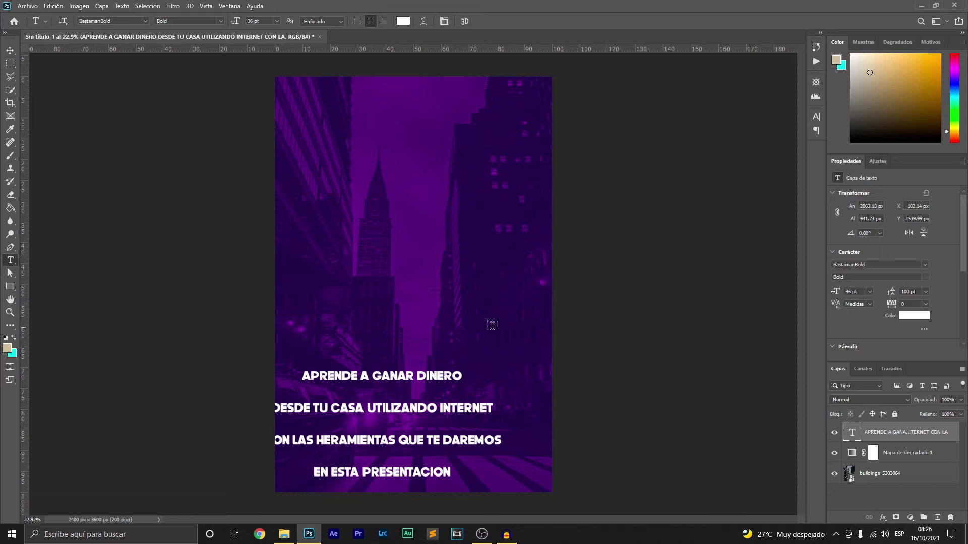
Centre the promo block, set its leading to 36 pt, and move it lower.
left_click(9, 51)
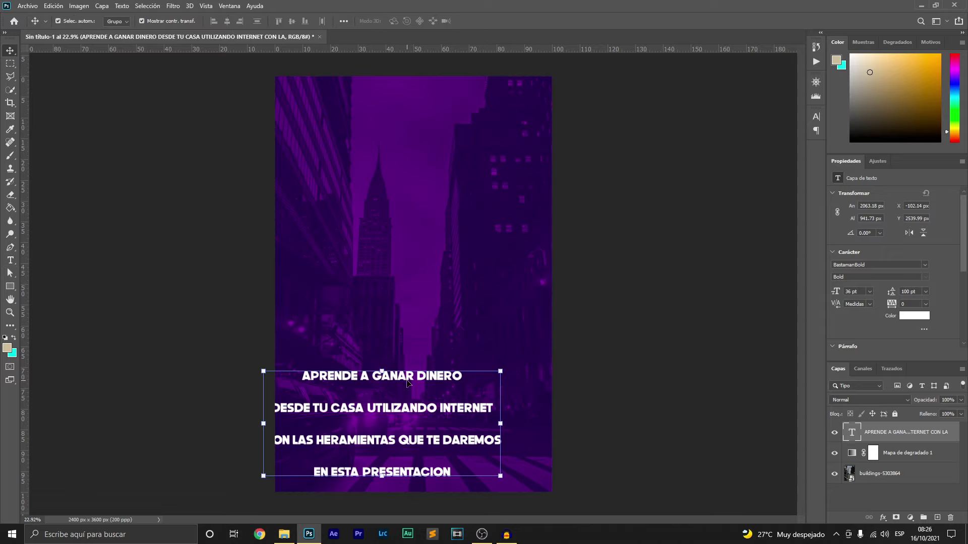
left_click_drag(407, 378, 438, 357)
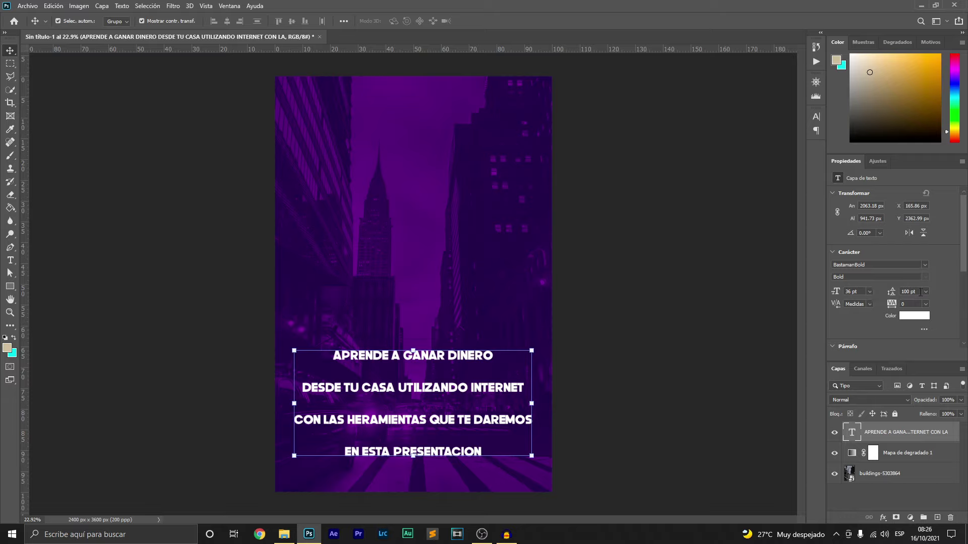
left_click(925, 292)
left_click(915, 385)
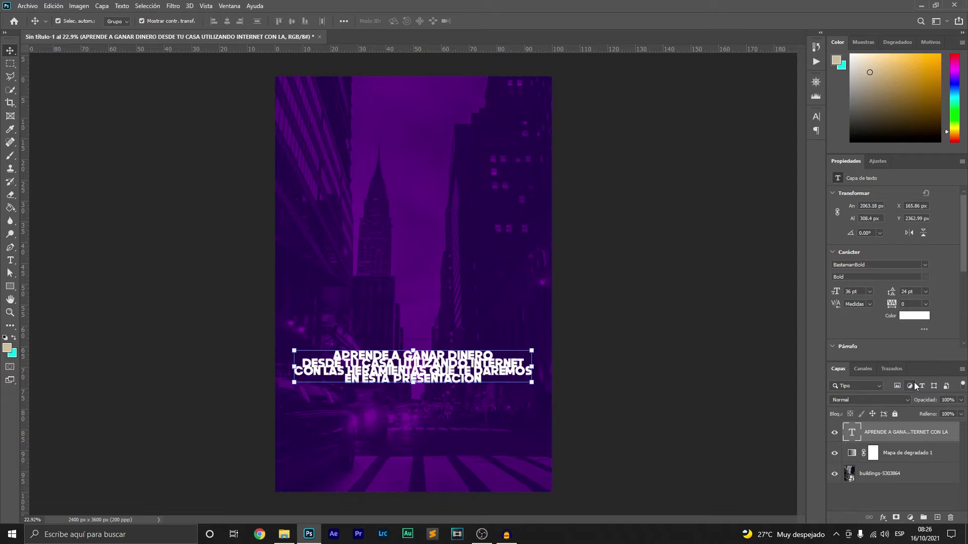
left_click(925, 291)
left_click(916, 398)
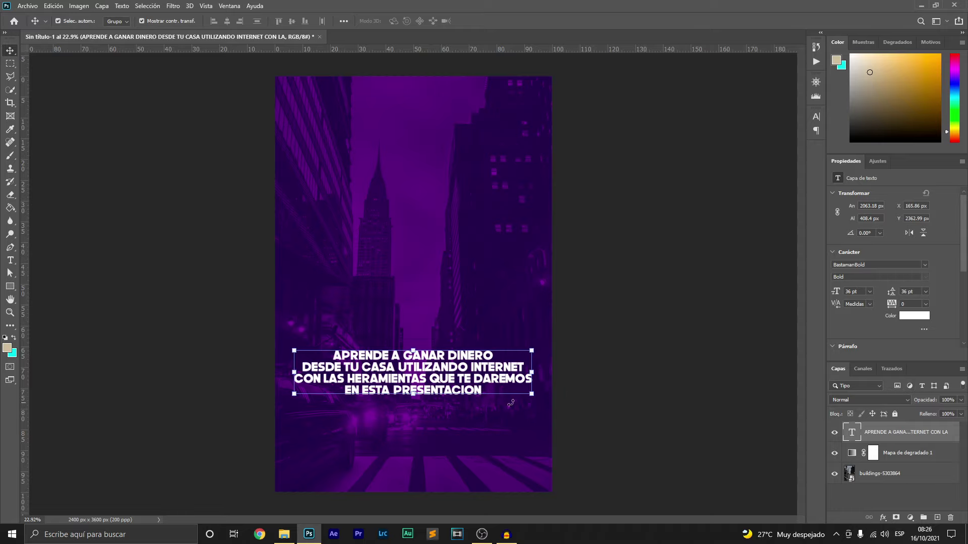
left_click_drag(463, 381, 461, 405)
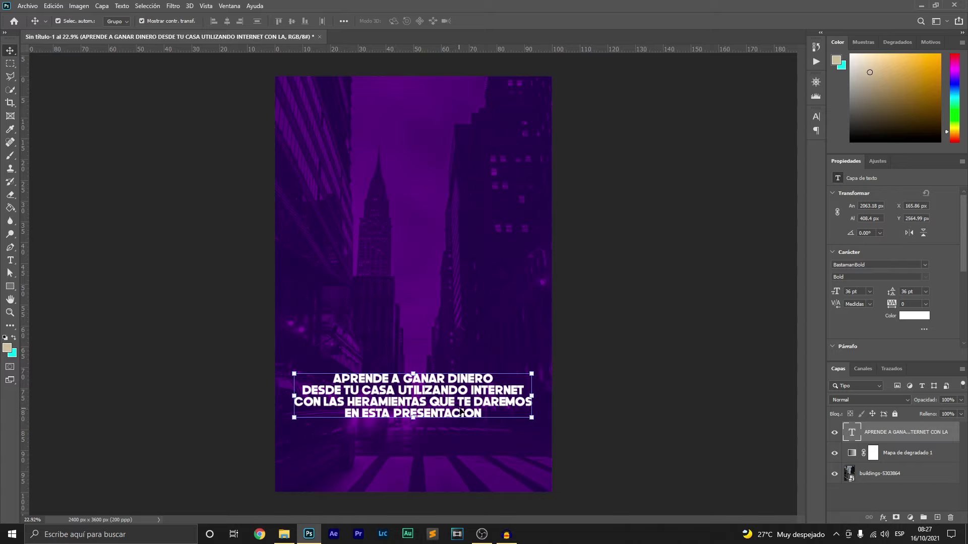
left_click(10, 260)
left_click(319, 456)
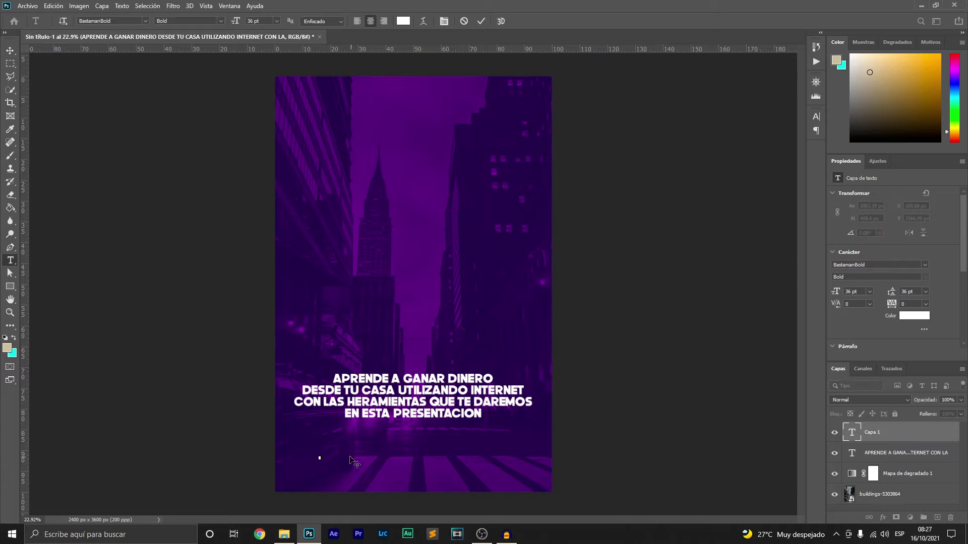
Type 'ESTE JUEVES 8:00PM (ZOOM)' at the bottom left and make it Faux Italic.
type("ESTE JUEVES")
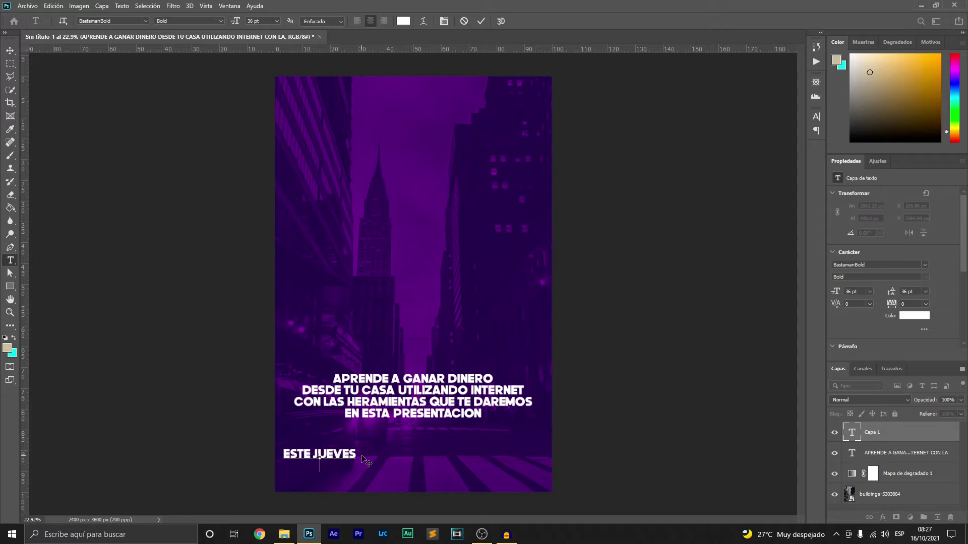
type("8:00")
type("PM")
type(" (ZOO")
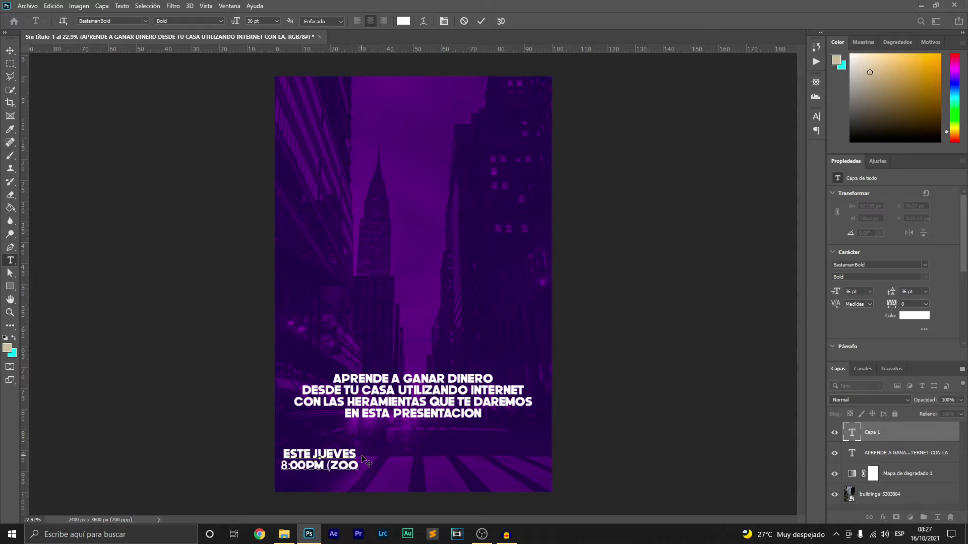
type(")")
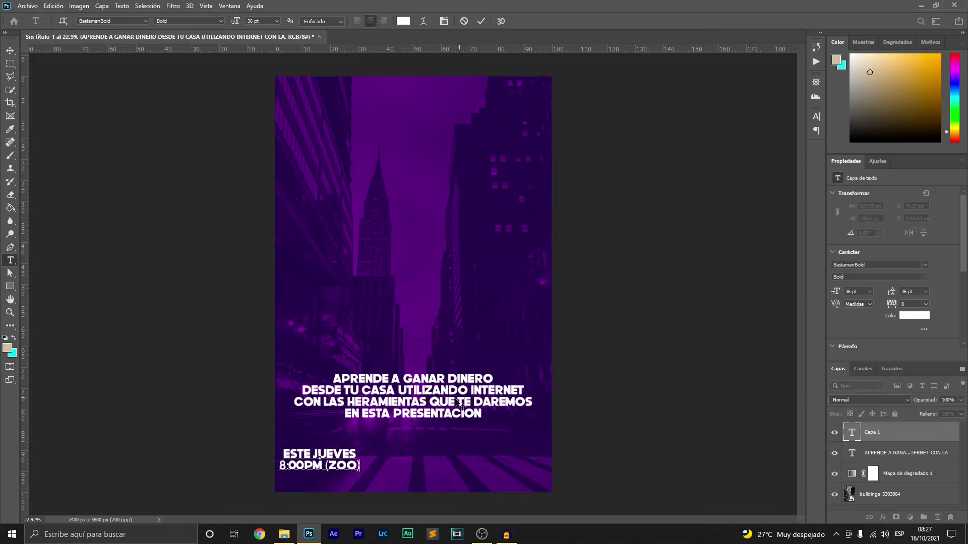
type("M")
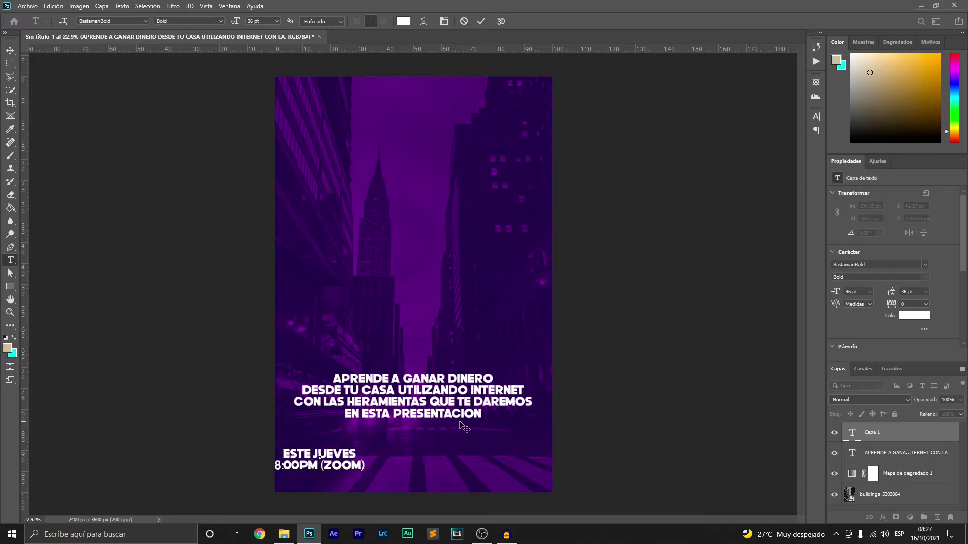
left_click(9, 49)
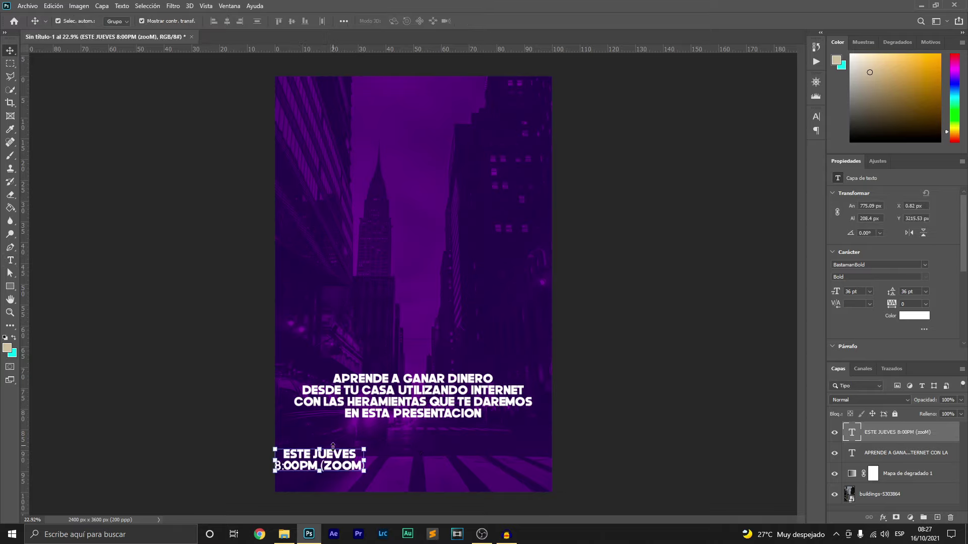
left_click_drag(337, 459, 352, 460)
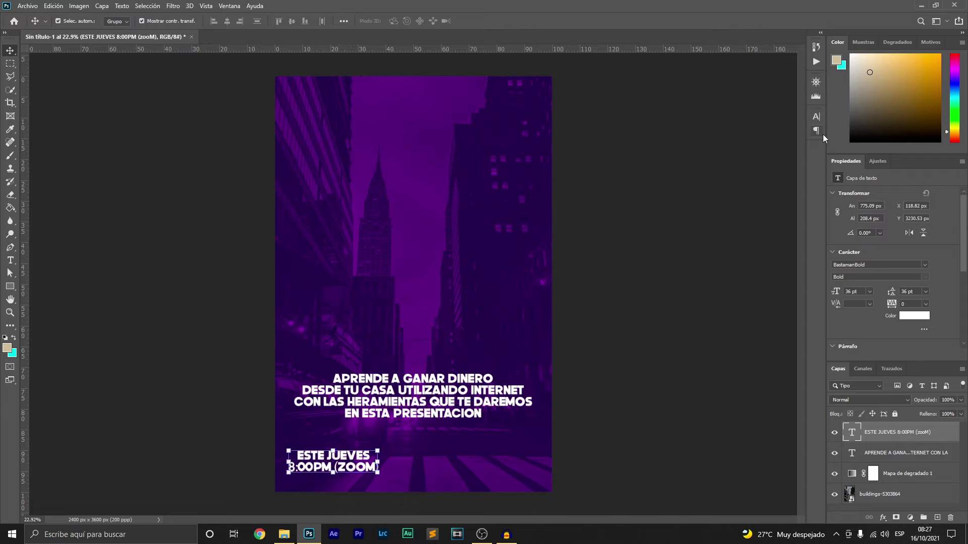
left_click(816, 116)
left_click(722, 186)
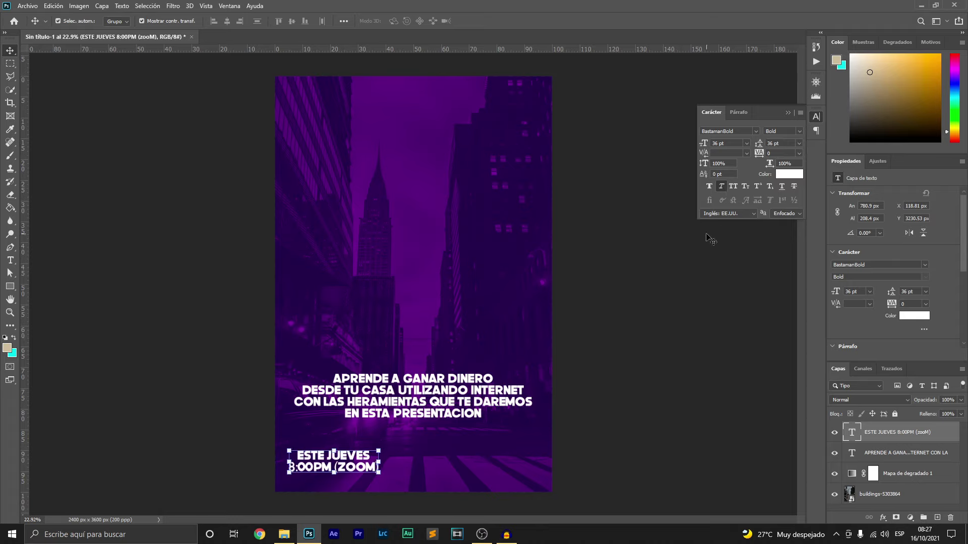
left_click_drag(504, 403, 504, 416)
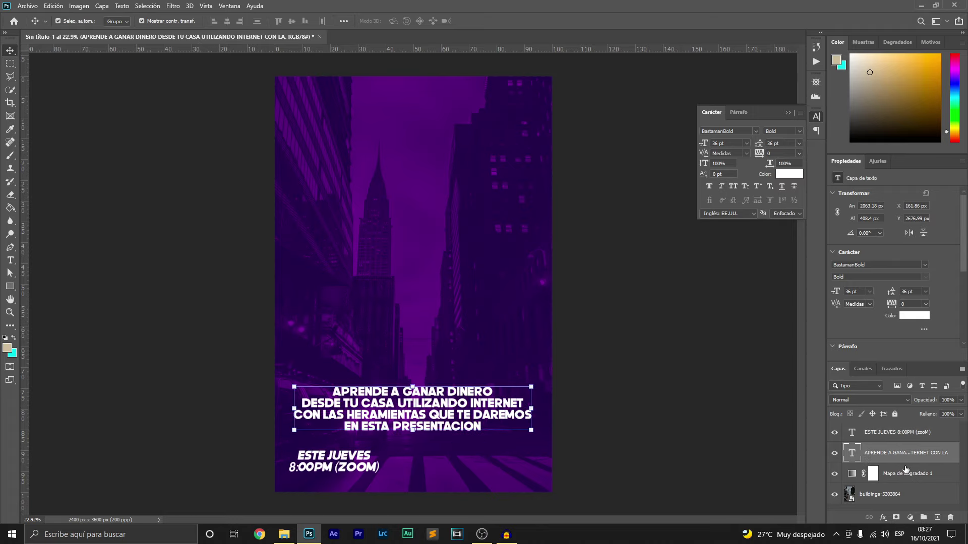
Change the Gradient Map's left stop to deeper purple #15022e and apply the gradient.
left_click(852, 473)
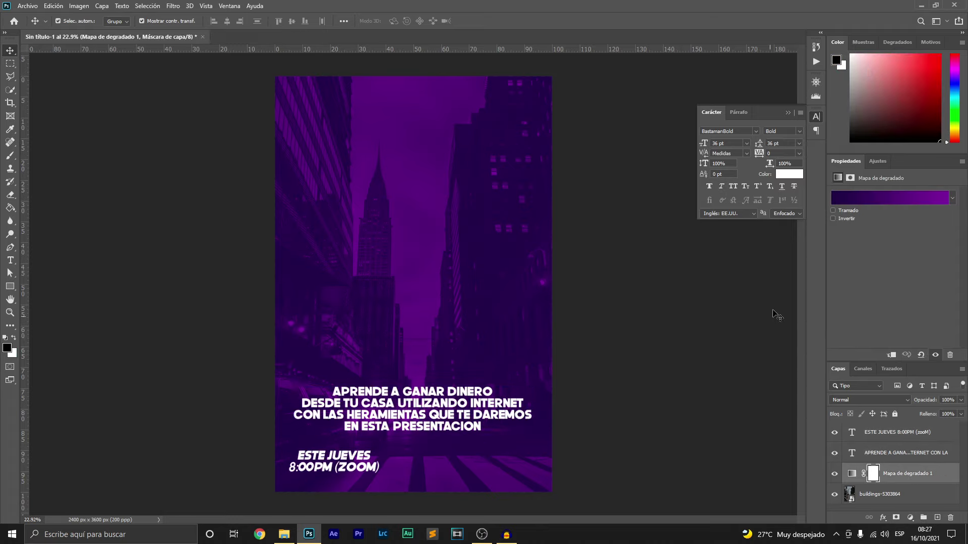
left_click(860, 196)
left_click(531, 335)
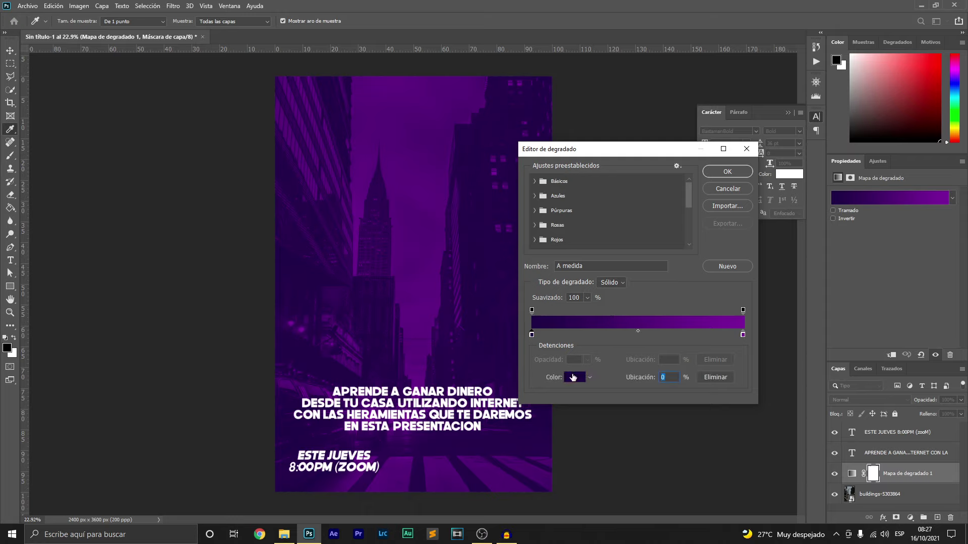
left_click(573, 377)
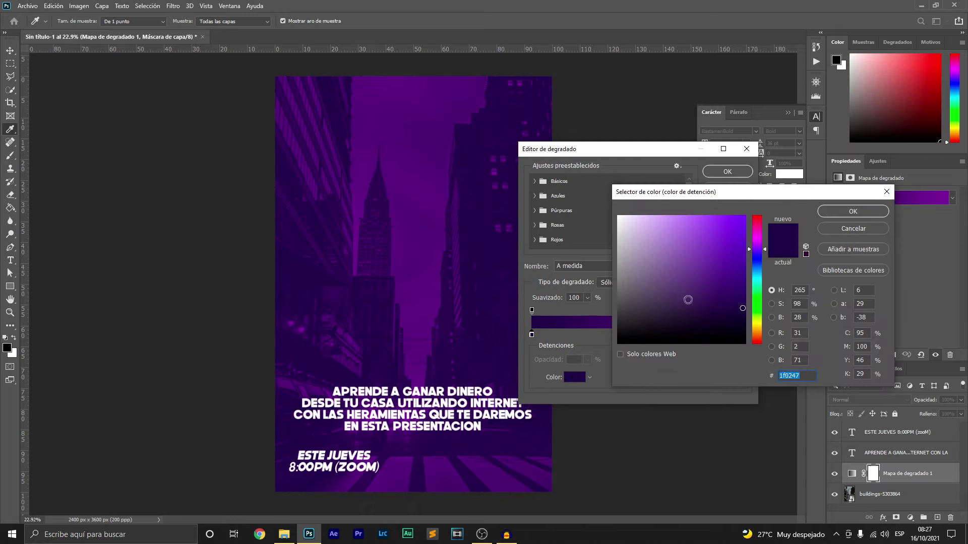
left_click(780, 375)
left_click_drag(743, 322, 743, 319)
left_click(740, 320)
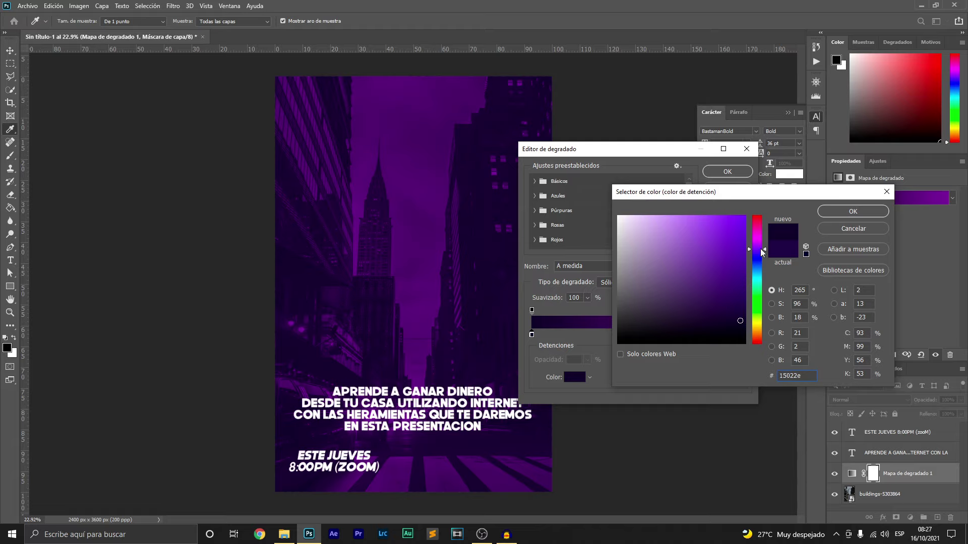
left_click(852, 214)
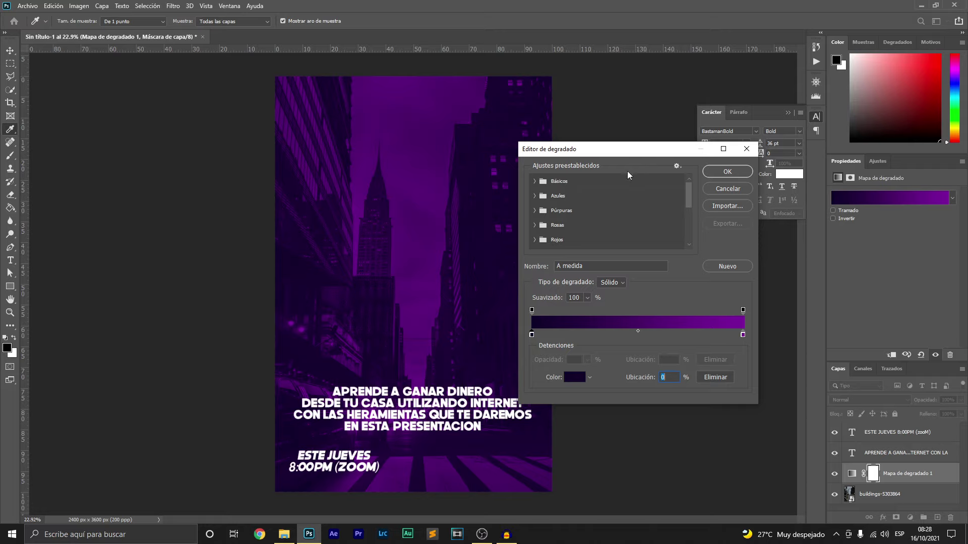
left_click(724, 172)
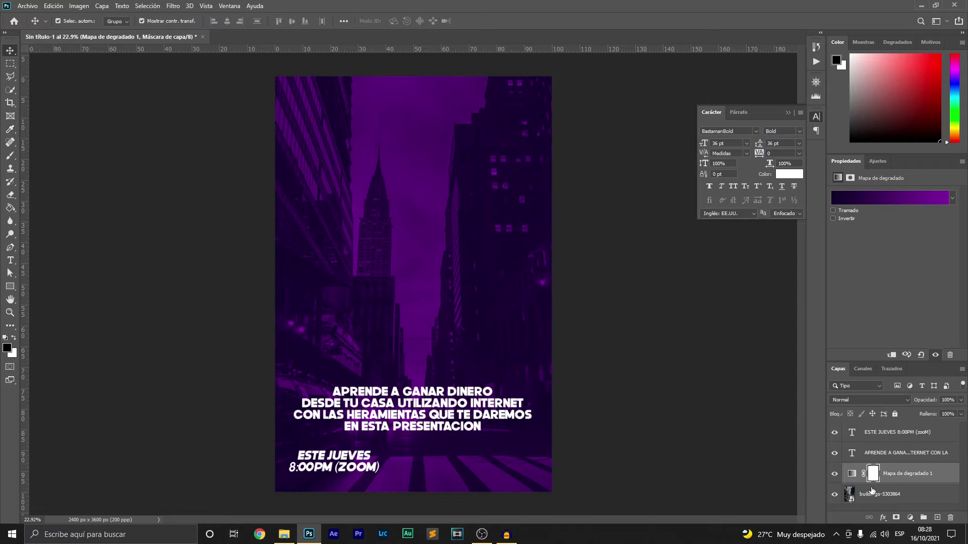
left_click(887, 453)
Type 'TODO LO QUE NECESITAS / ES TU SMARTPHONE / Y LAS GANAS DE APRENDER' as three lines.
left_click(10, 260)
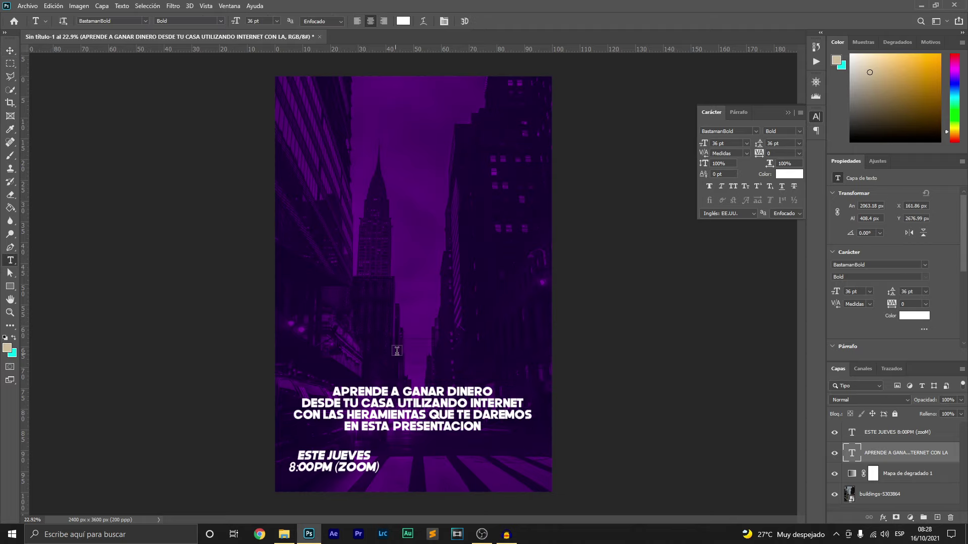
left_click(390, 334)
type("TODO LO QUE NECESITAS")
key("Return")
type("ES TU SMARTPHONE")
key("Return")
type("Y LAS GANAS DE APRENDER")
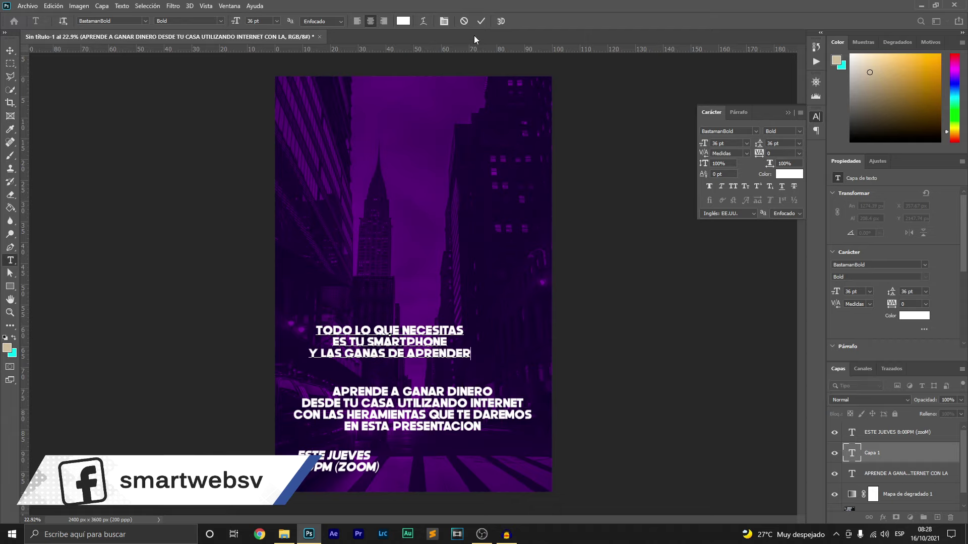
left_click(481, 24)
Move the smartphone text beside ESTE JUEVES and set it to 30 pt.
key("v")
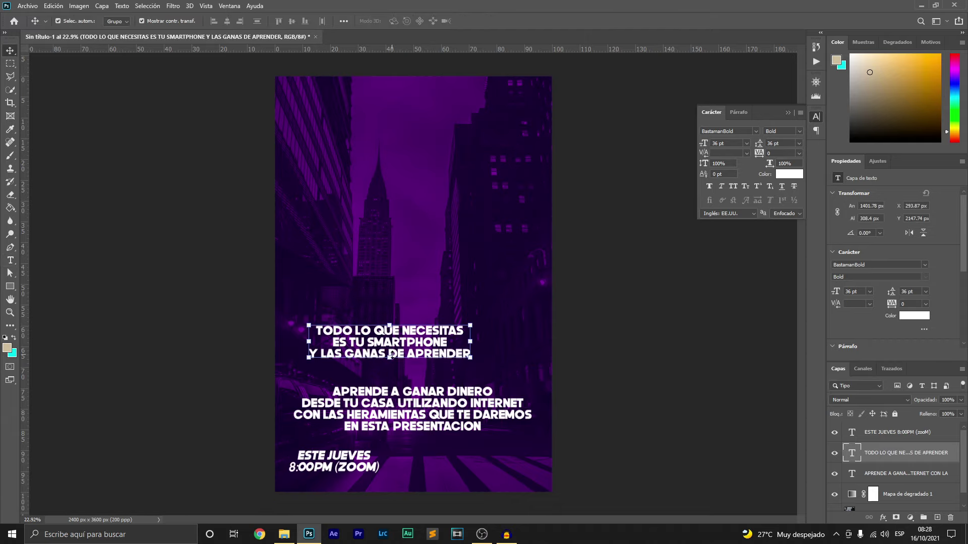
left_click_drag(396, 346, 473, 461)
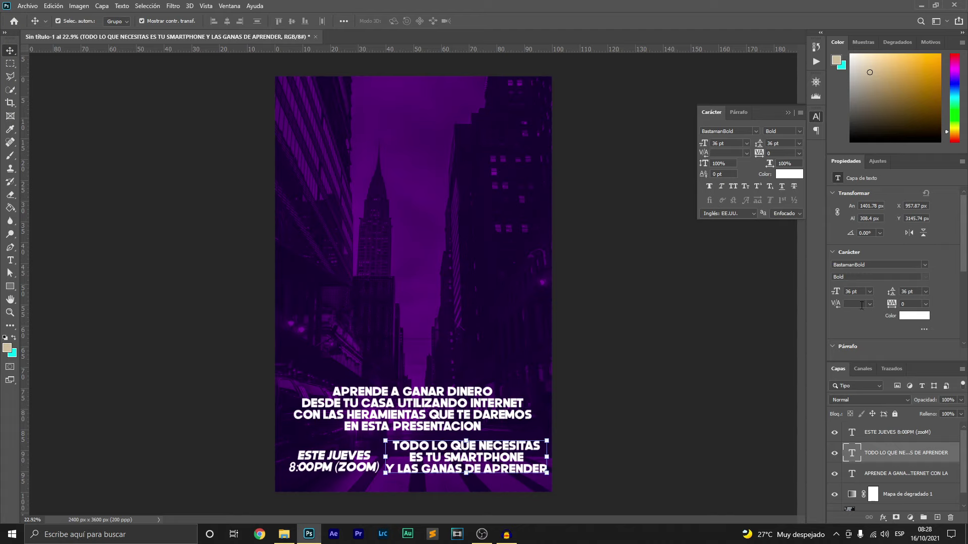
left_click(870, 291)
left_click(857, 386)
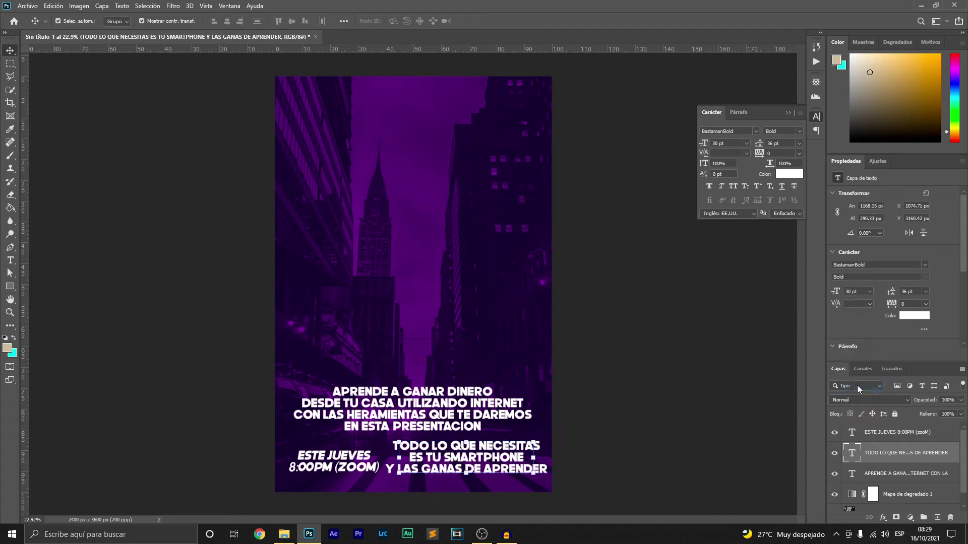
left_click_drag(506, 448, 506, 453)
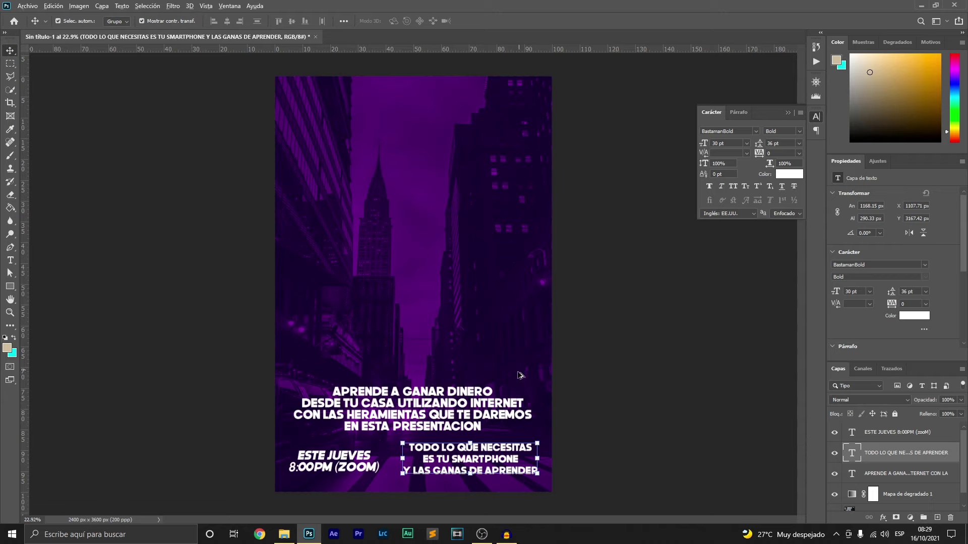
Give the smartphone text layer a Stroke layer style positioned at Centro.
scroll(519, 375, "down", 2)
scroll(504, 394, "up", 4)
scroll(478, 436, "down", 2)
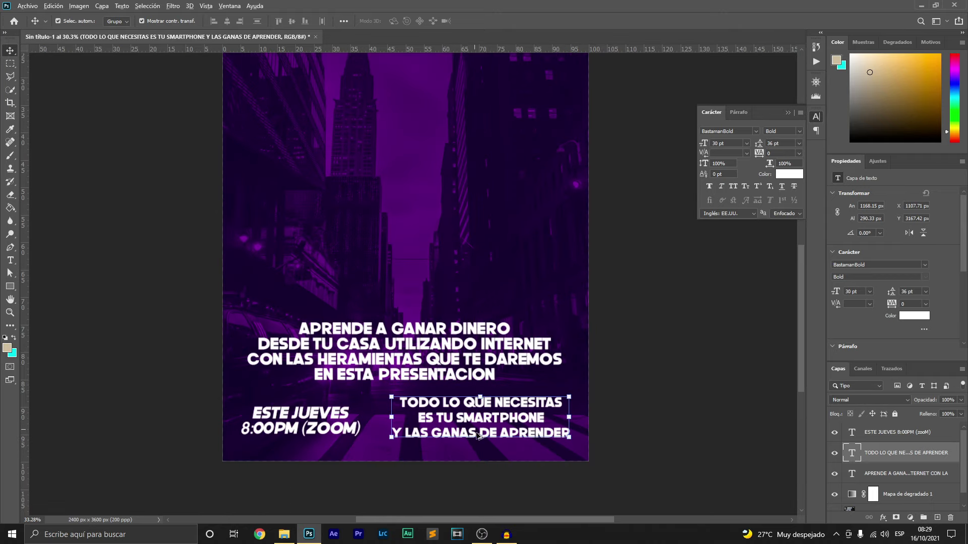
scroll(479, 436, "up", 2)
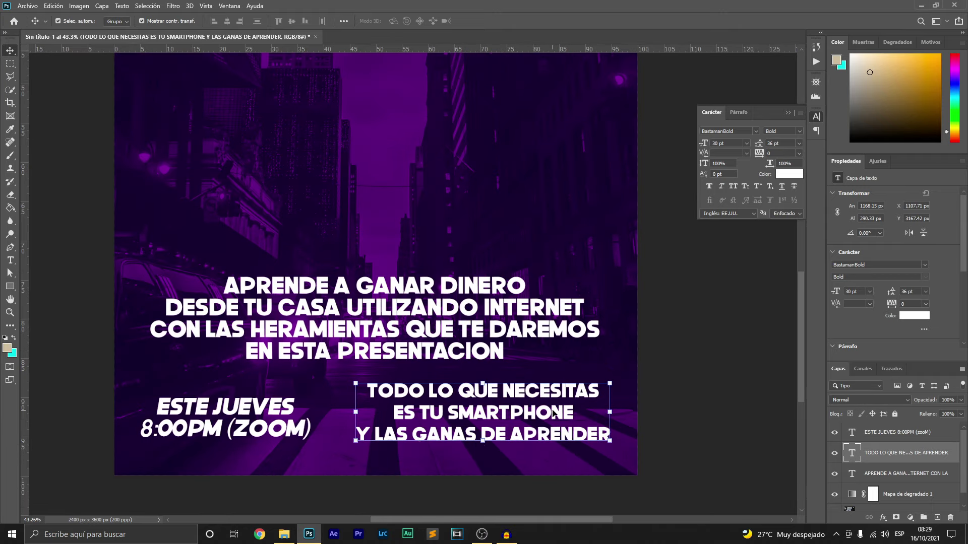
scroll(554, 404, "down", 1)
scroll(555, 404, "down", 1)
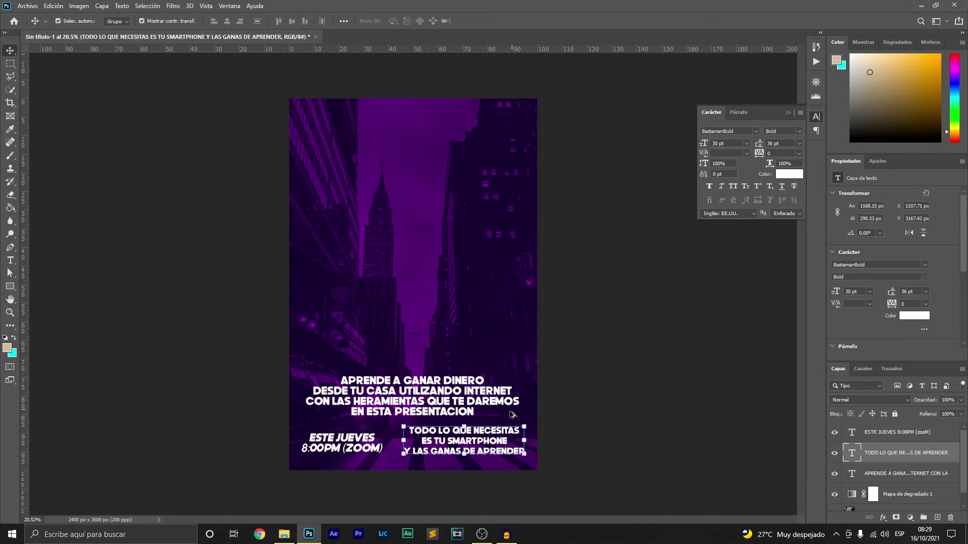
scroll(506, 414, "up", 1)
scroll(494, 415, "up", 2)
scroll(489, 416, "up", 1)
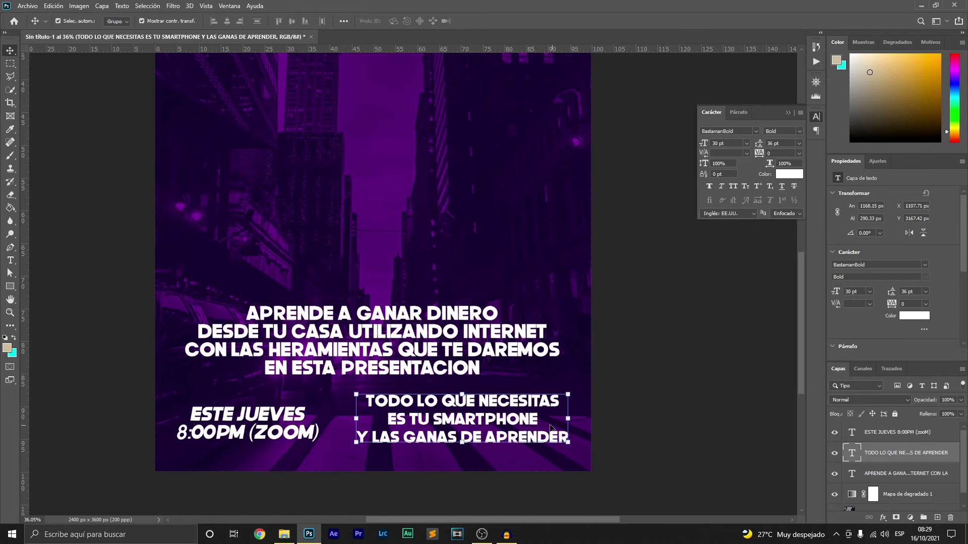
double_click(954, 460)
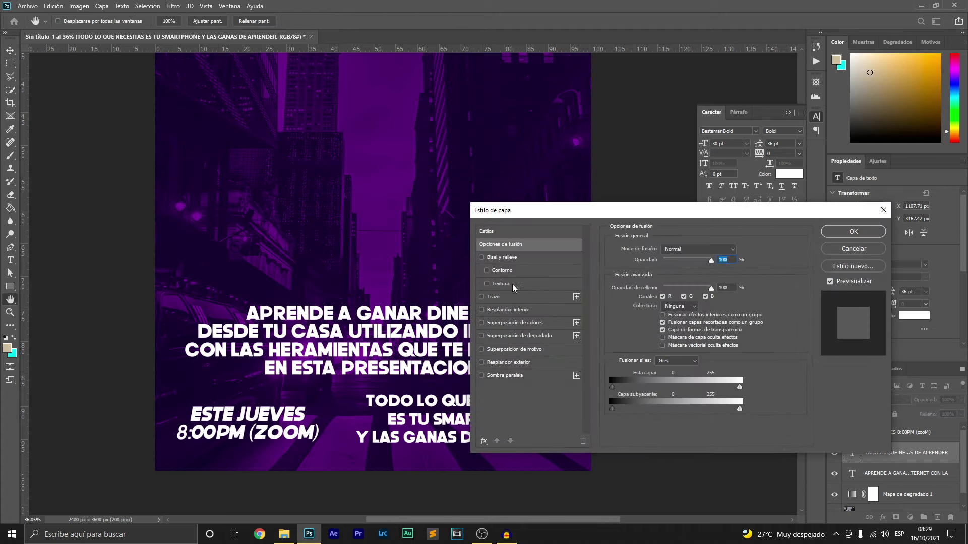
left_click(493, 296)
left_click_drag(564, 214, 517, 101)
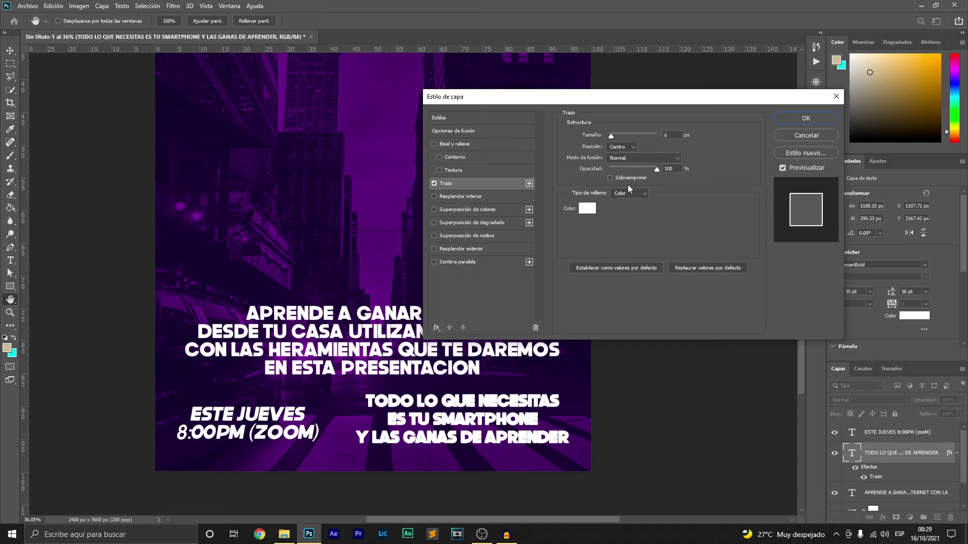
left_click(628, 146)
left_click(806, 118)
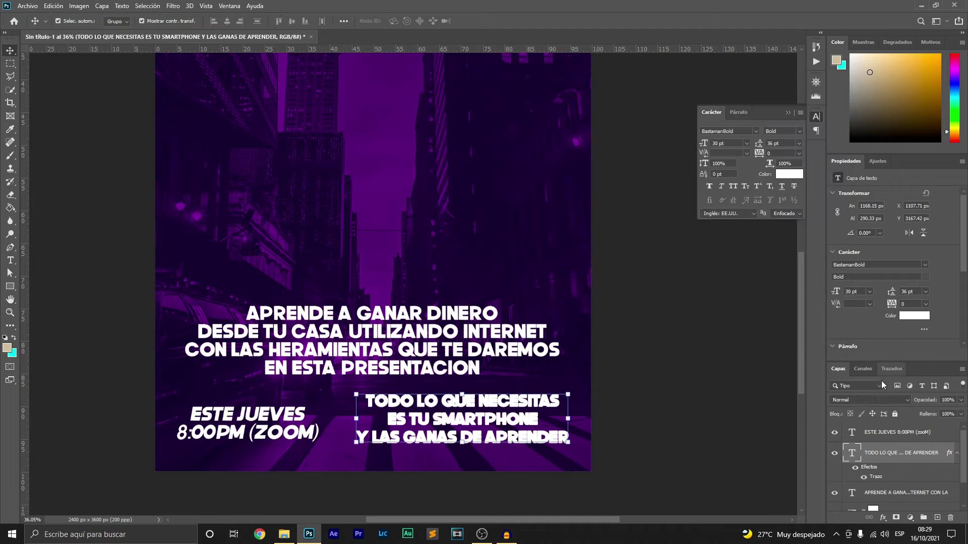
Set the text layer's Fill to 0% and fit the whole poster in view.
left_click(961, 414)
left_click_drag(960, 427, 900, 429)
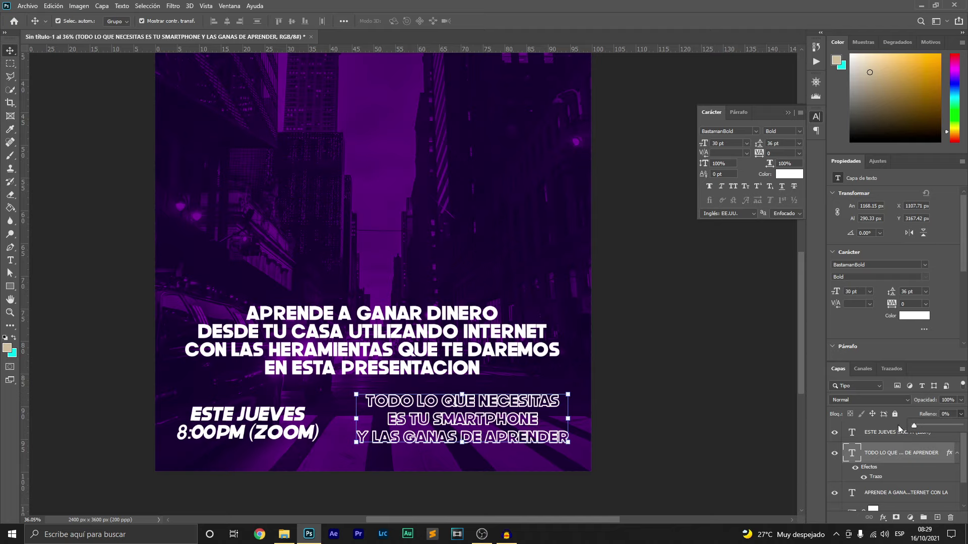
left_click(912, 412)
left_click(681, 407)
key("ctrl+0")
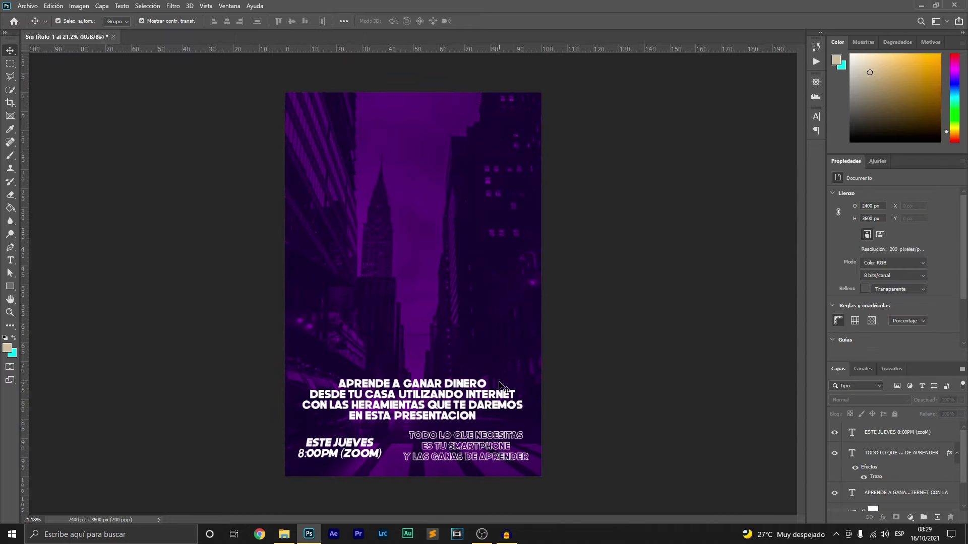
Drag glitch.psd from File Explorer onto the Photoshop poster canvas.
scroll(506, 350, "down", 1)
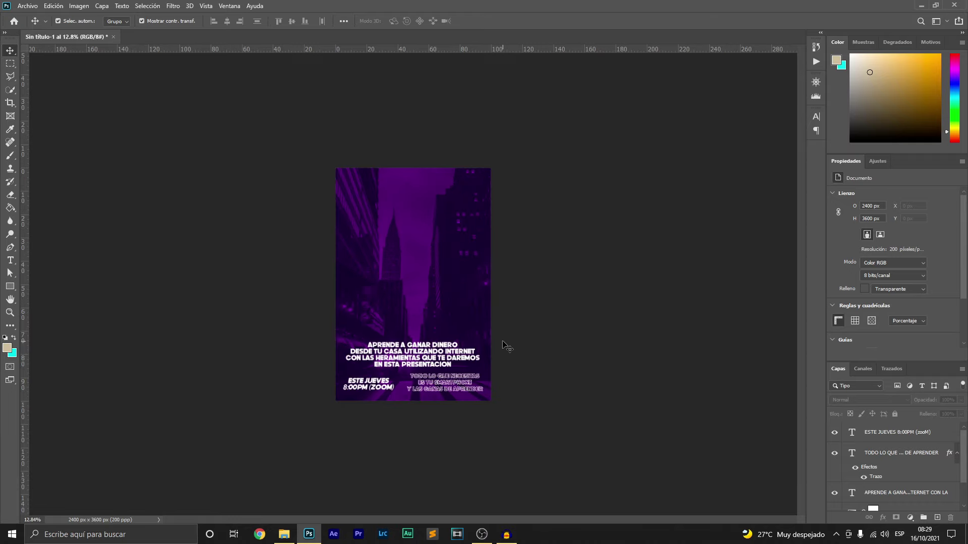
scroll(476, 337, "up", 1)
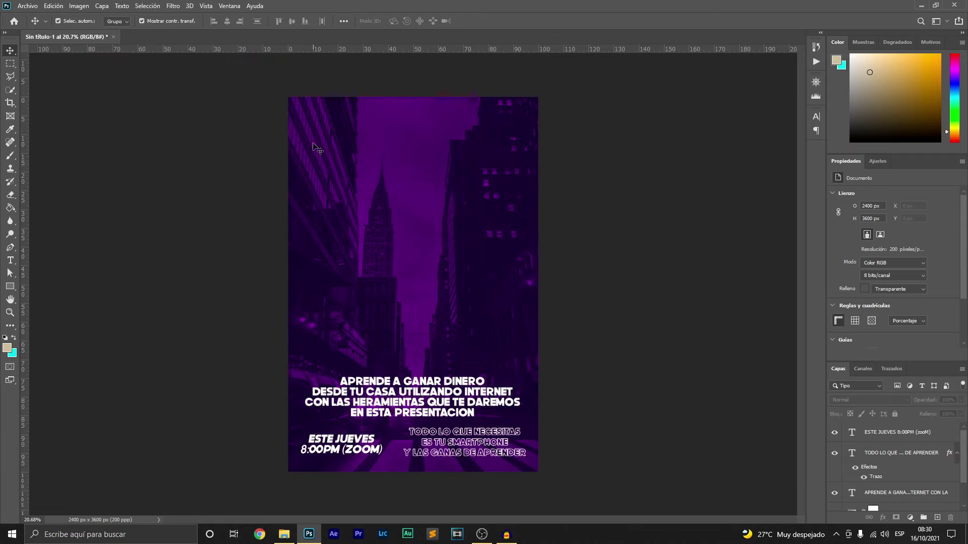
left_click(284, 534)
left_click(231, 140)
left_click_drag(223, 136, 309, 483)
left_click_drag(312, 536, 388, 292)
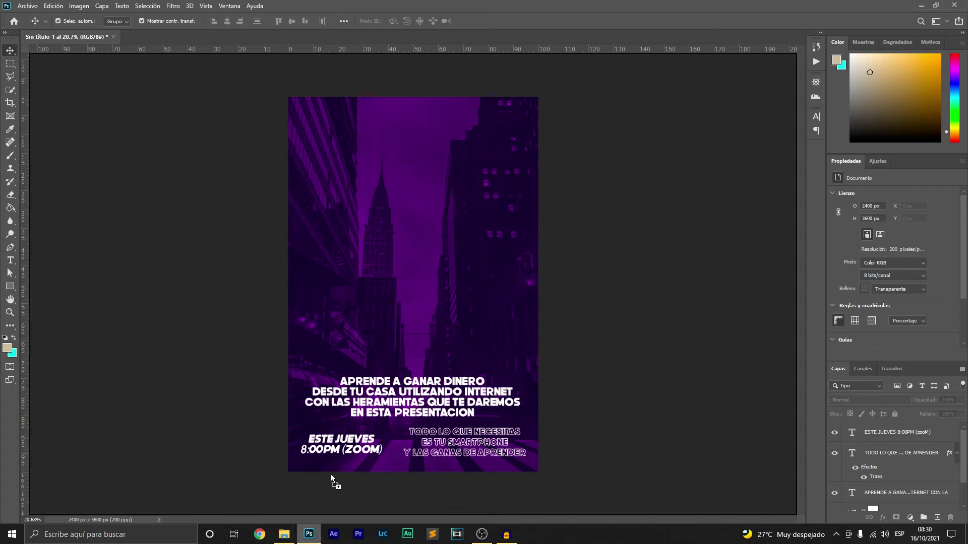
left_click_drag(407, 154, 407, 154)
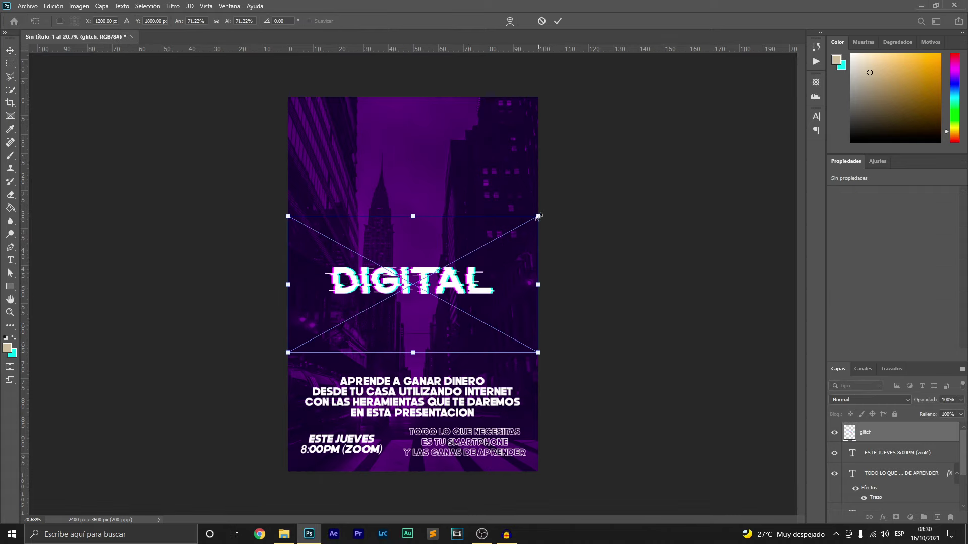
Enlarge the DIGITAL glitch title across the poster top and start a text line below.
left_click_drag(538, 215, 600, 193)
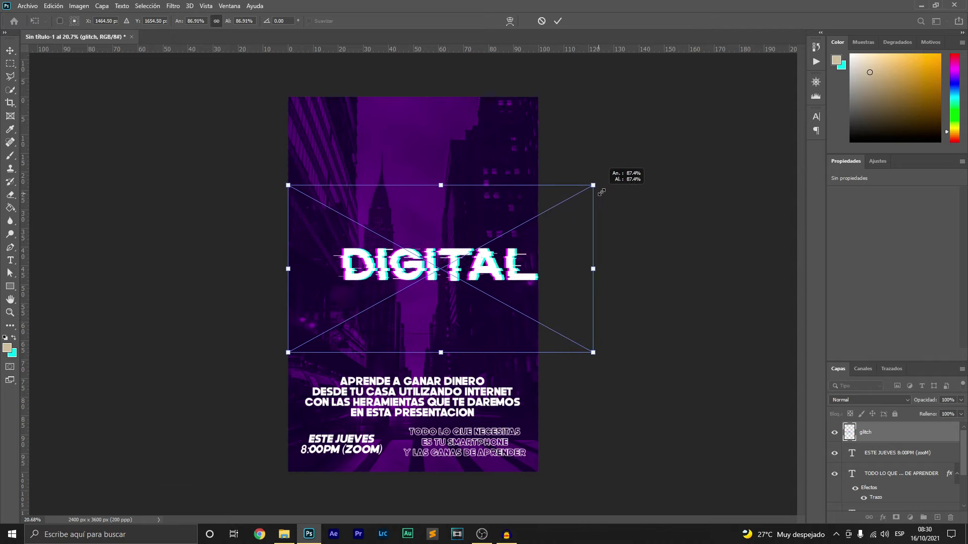
left_click_drag(497, 270, 473, 129)
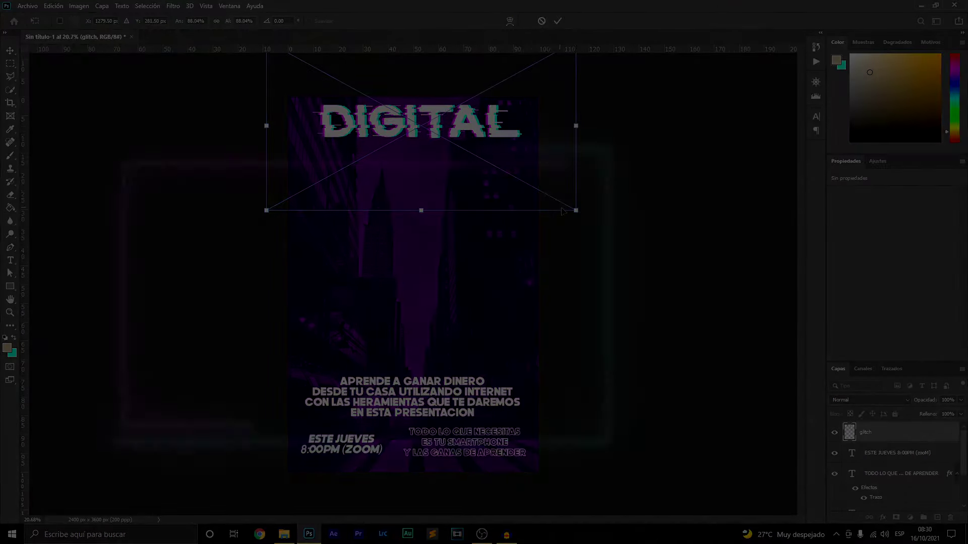
mouse_move(577, 210)
left_mouse_down()
mouse_move(586, 218)
mouse_move(519, 126)
mouse_move(544, 104)
left_mouse_up()
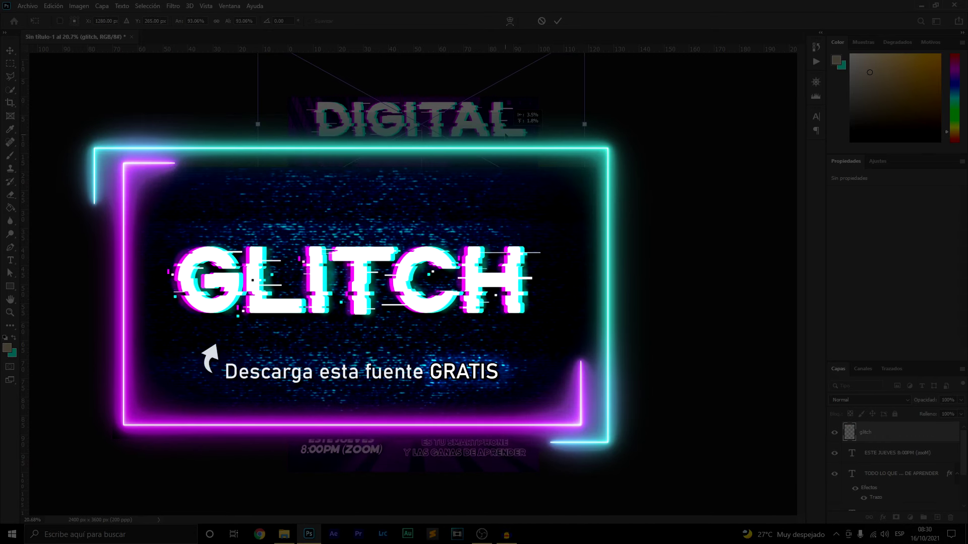
key("Return")
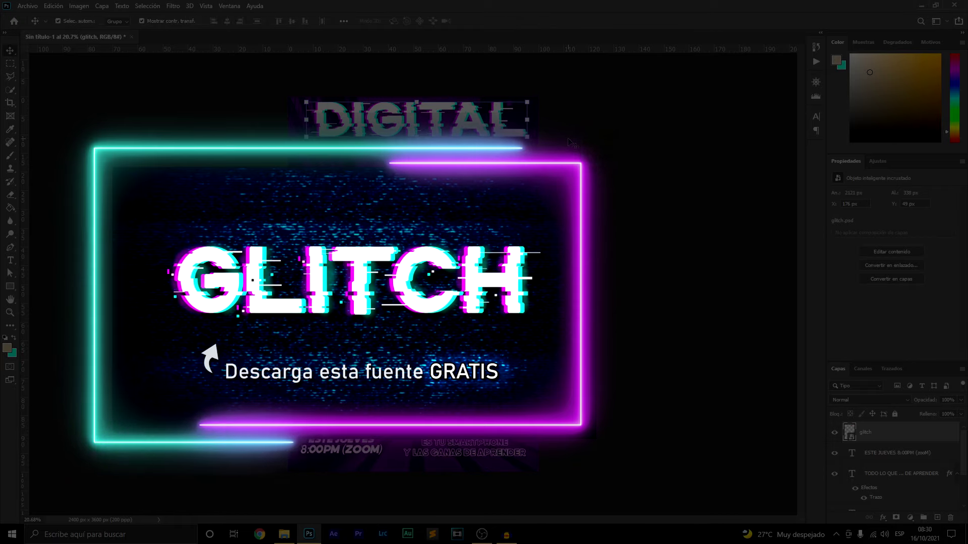
left_click_drag(570, 140, 570, 142)
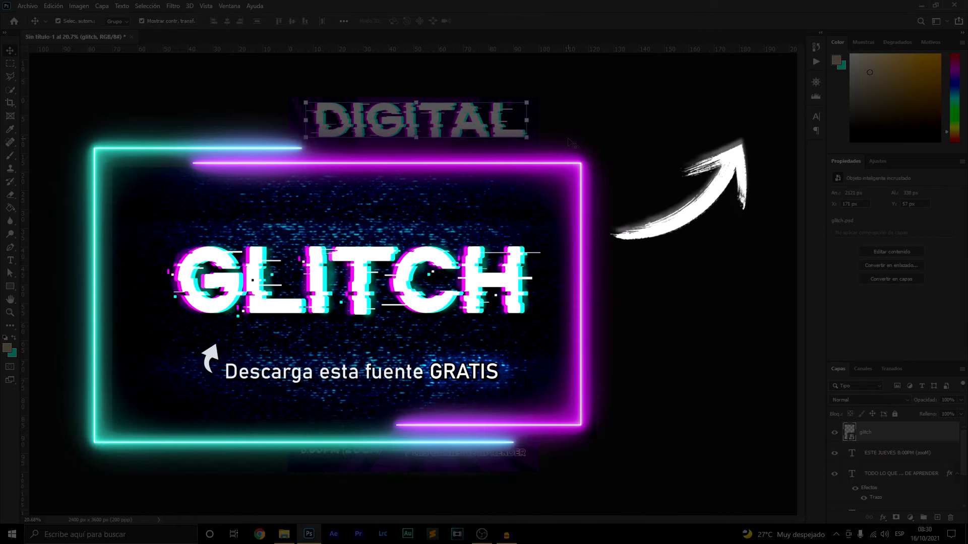
left_click_drag(570, 141, 569, 142)
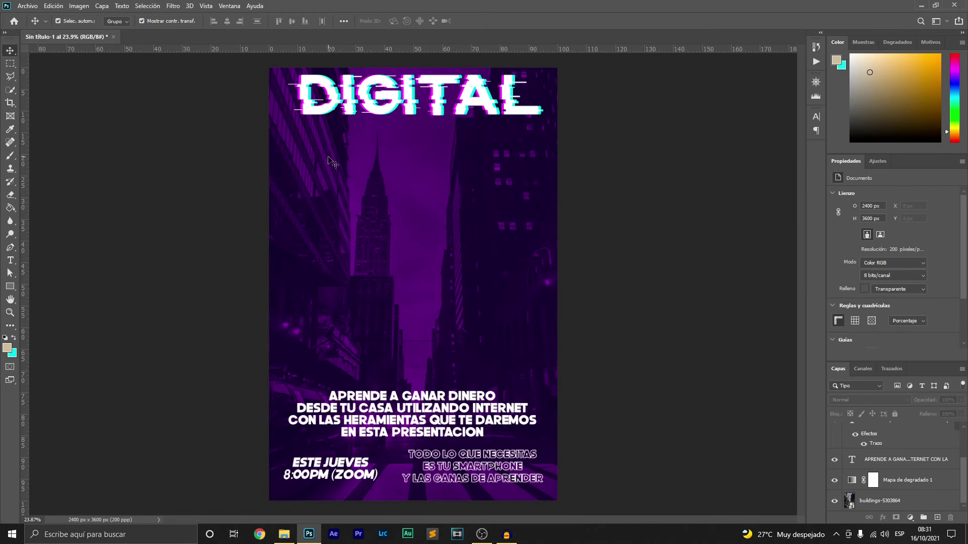
left_click(16, 263)
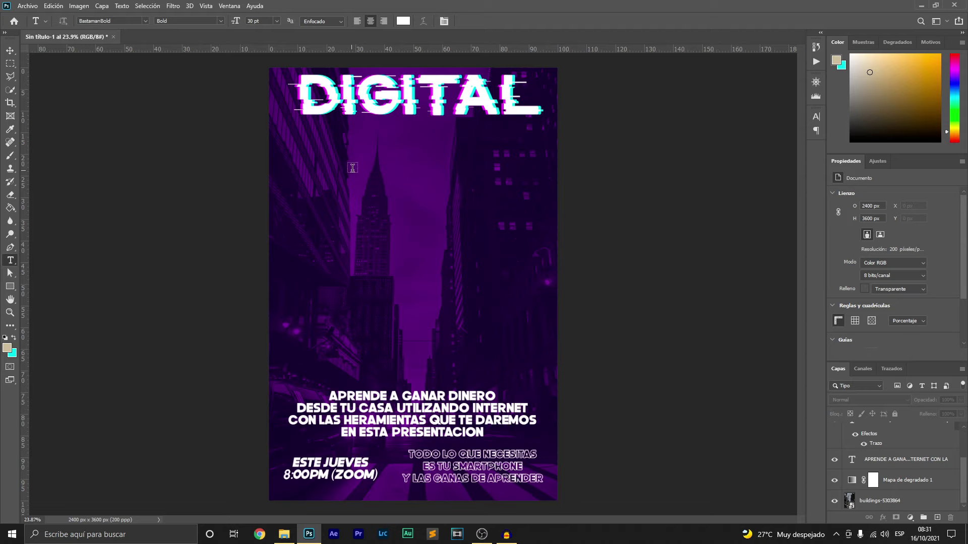
left_click(345, 141)
Finish the subtitle 'VIDEO CONFERENCIA PARA LIDERES' and commit it.
type("DEO CONFERENCIA PARA LID")
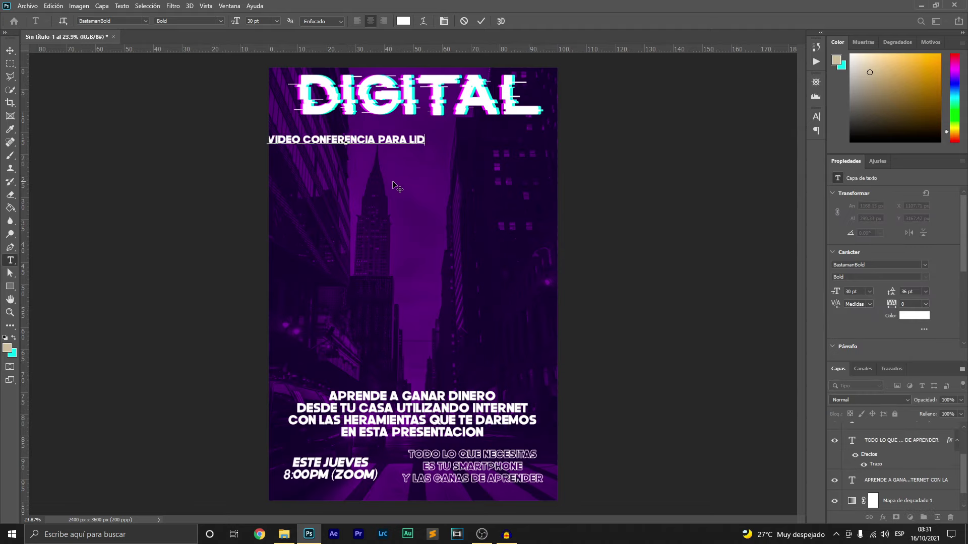
type("ERES")
key("ctrl+Return")
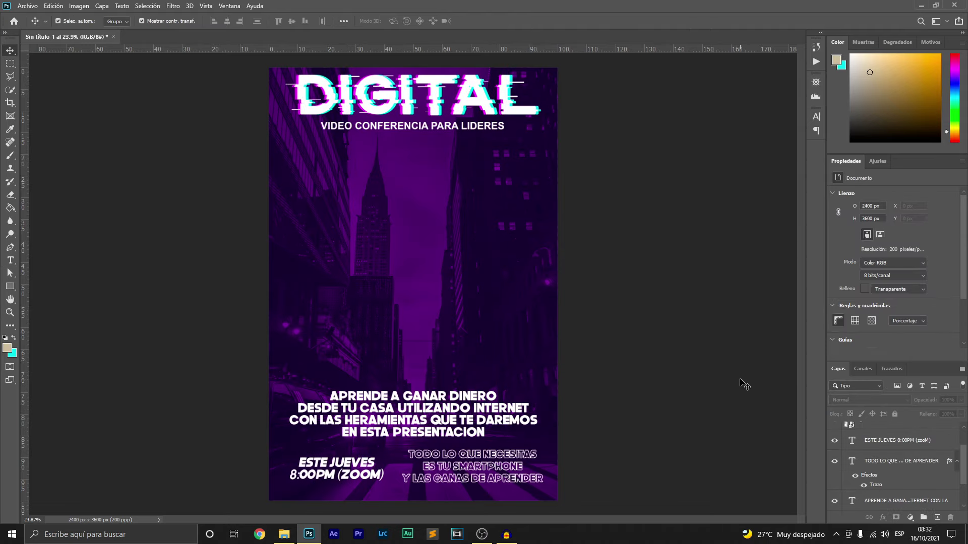
key("ctrl+z")
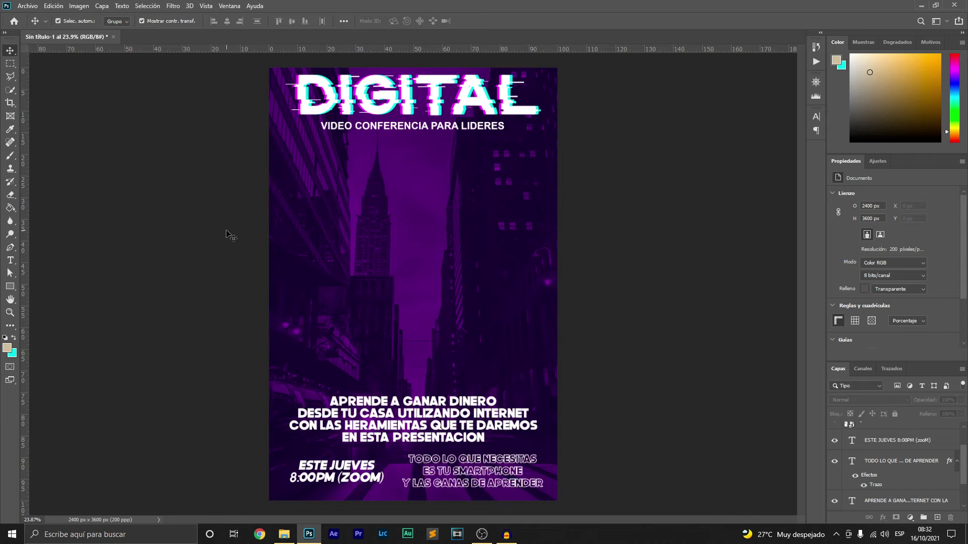
Add a stacked PRE / SEN TA / CION text block in the poster's middle.
left_click(9, 262)
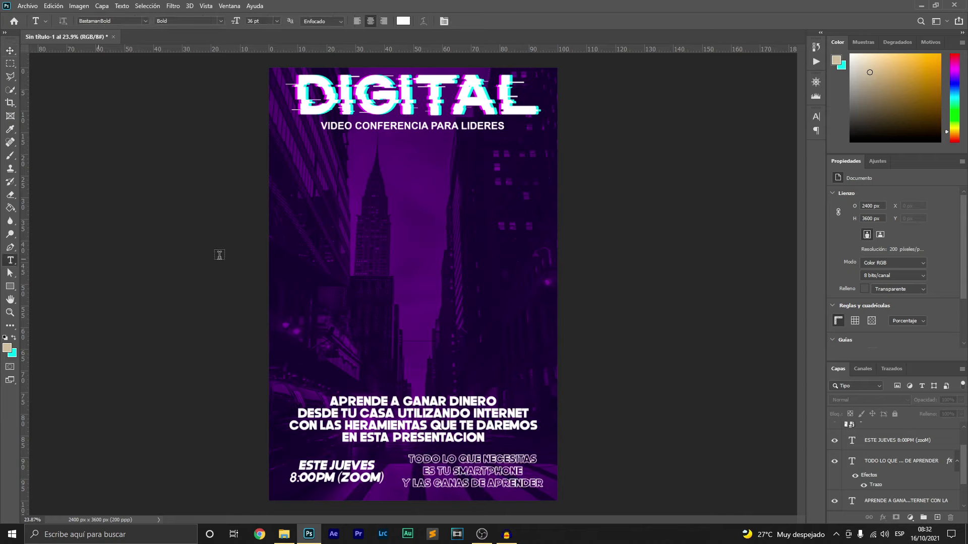
left_click(385, 217)
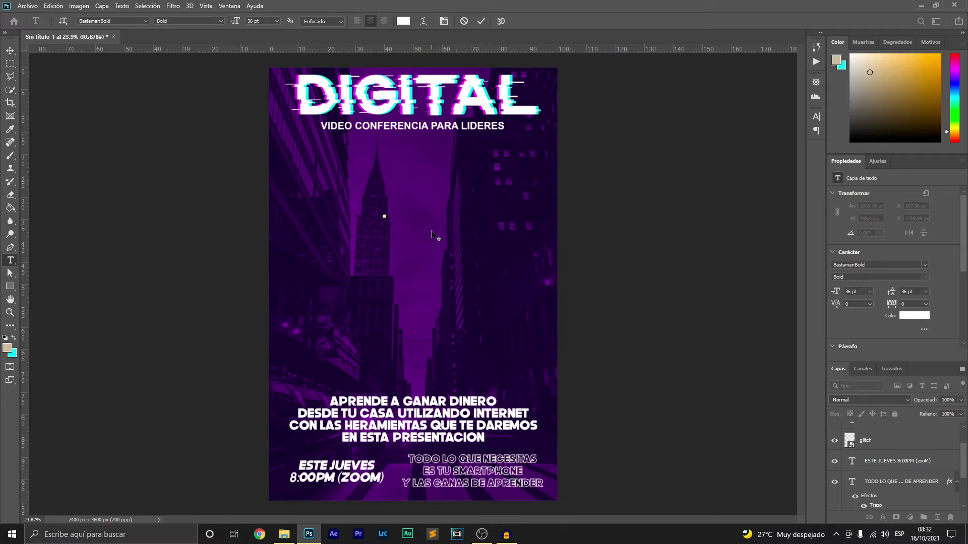
type("PRE")
key("Return")
type("PRE SEN T")
type("A")
key("Return")
type("CION")
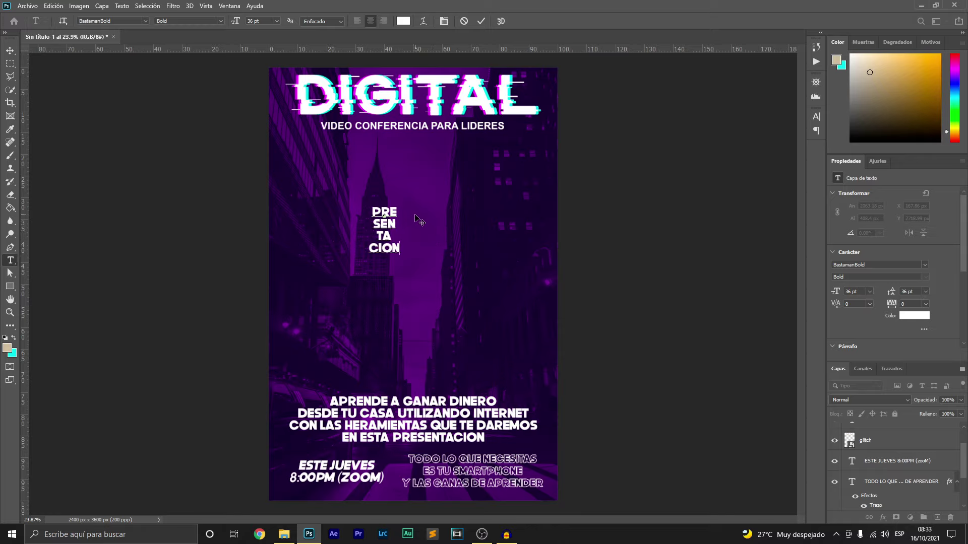
left_click(480, 21)
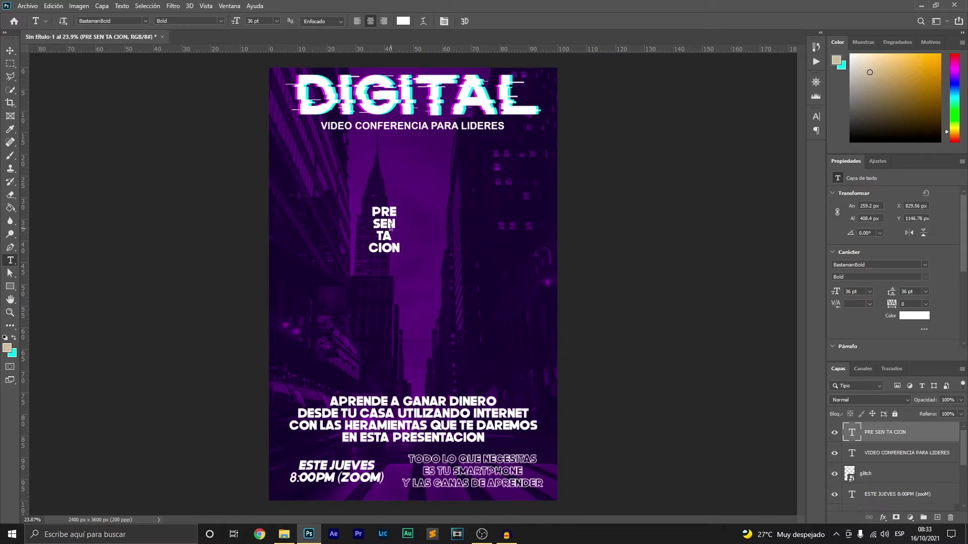
Centre-align the PRE SEN TA CION lines in the Paragraph settings.
left_click(10, 50)
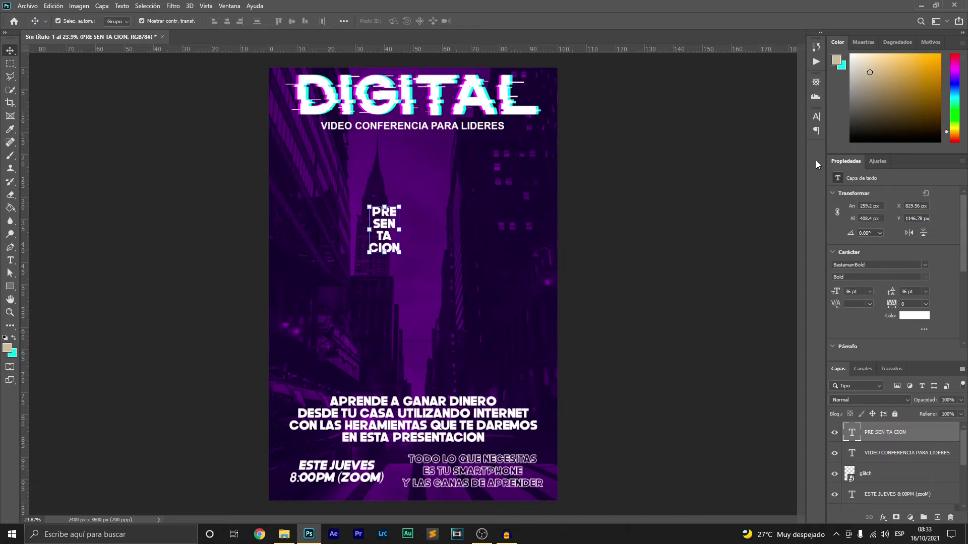
left_click(816, 117)
left_click(739, 113)
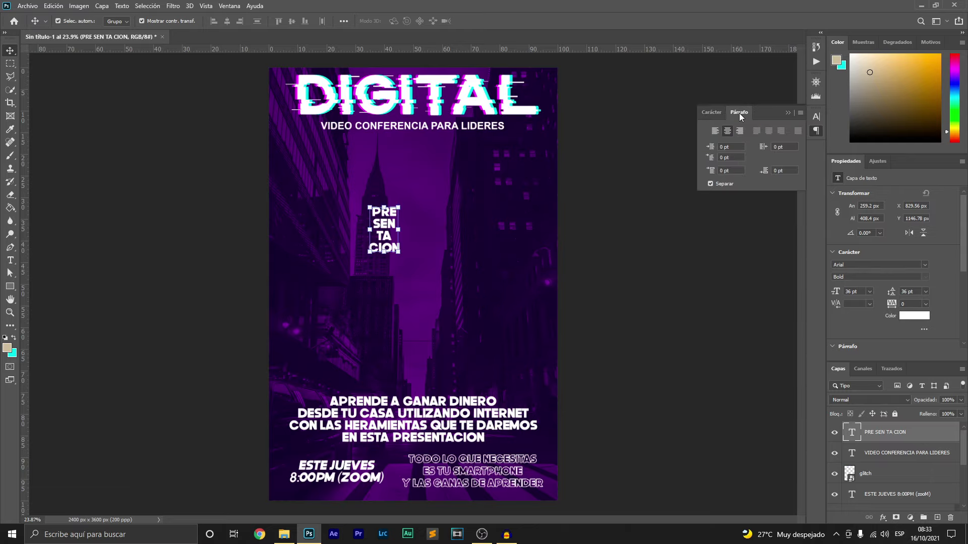
left_click(729, 131)
left_click(721, 132)
left_click(722, 131)
left_click(721, 113)
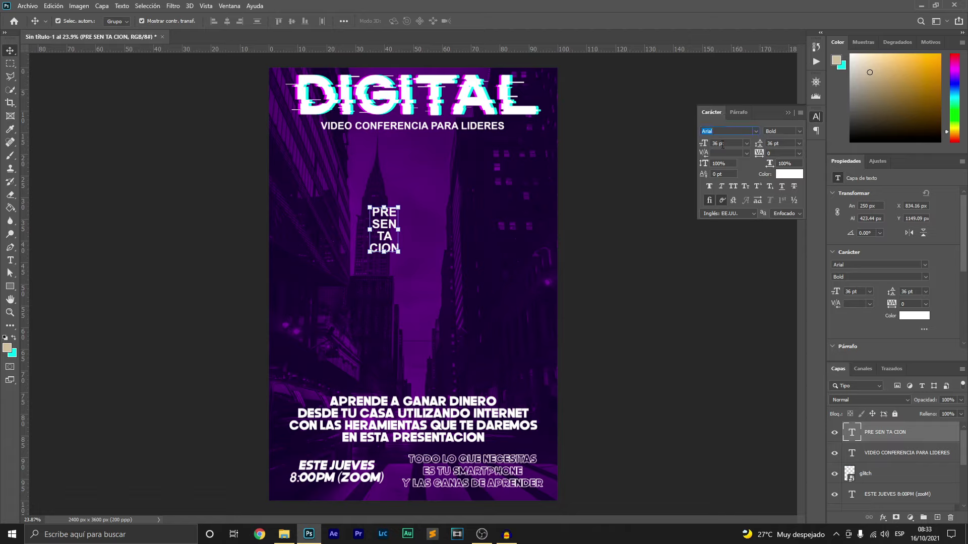
Set the title text to 200 pt with 150 pt leading.
left_click(717, 143)
type("200")
key("Return")
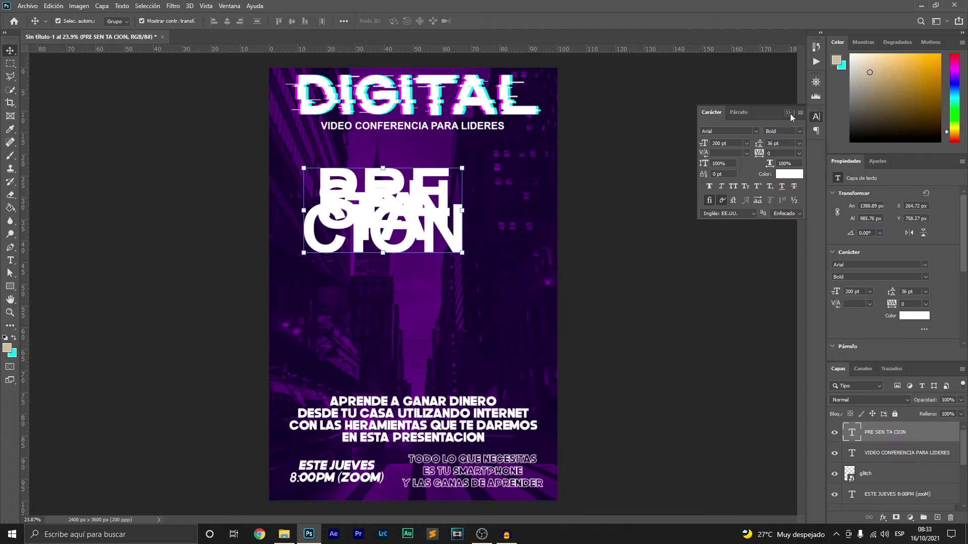
left_click(797, 143)
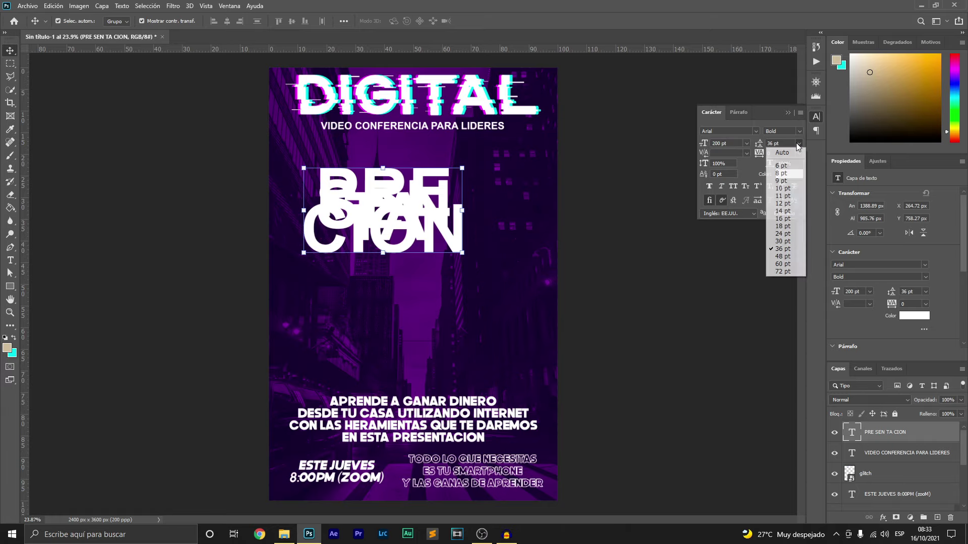
left_click(778, 273)
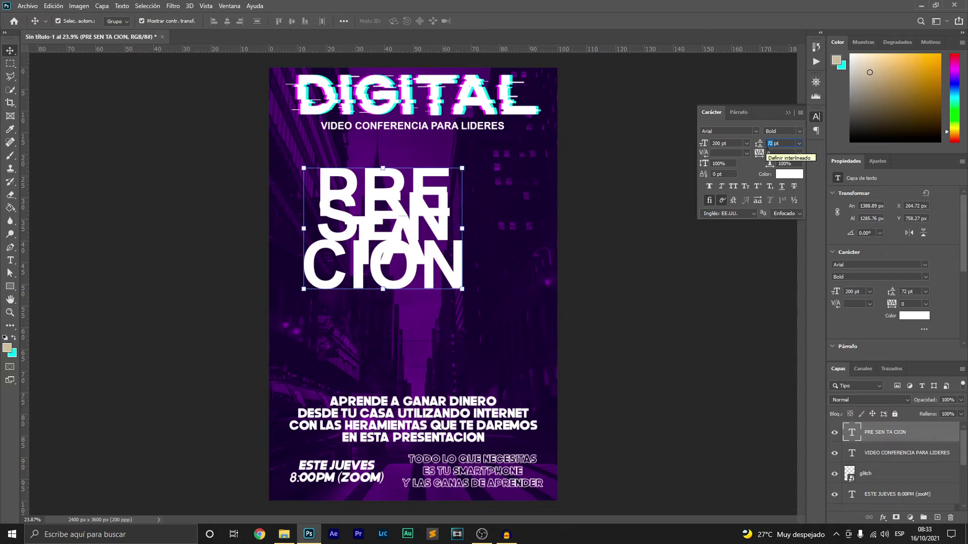
type("150")
key("Return")
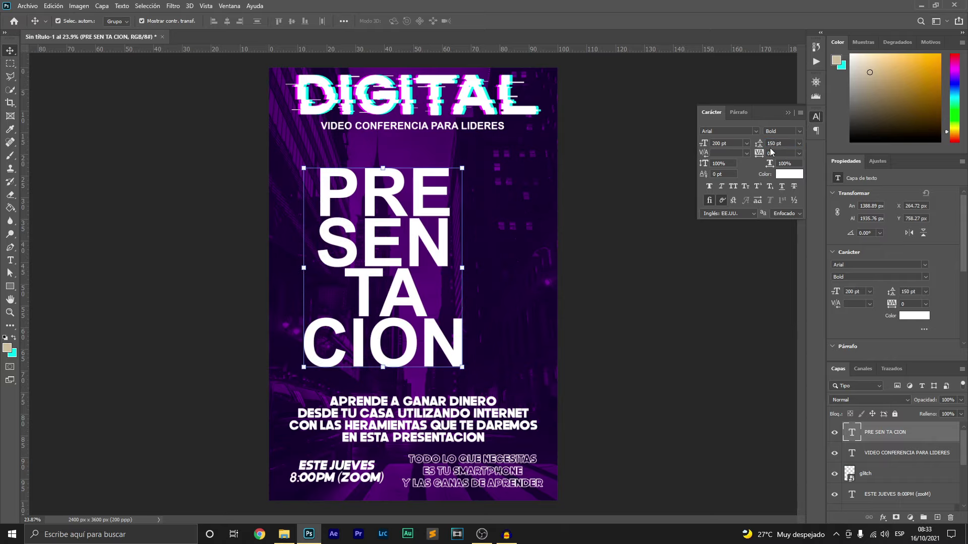
left_click(710, 186)
left_click(733, 200)
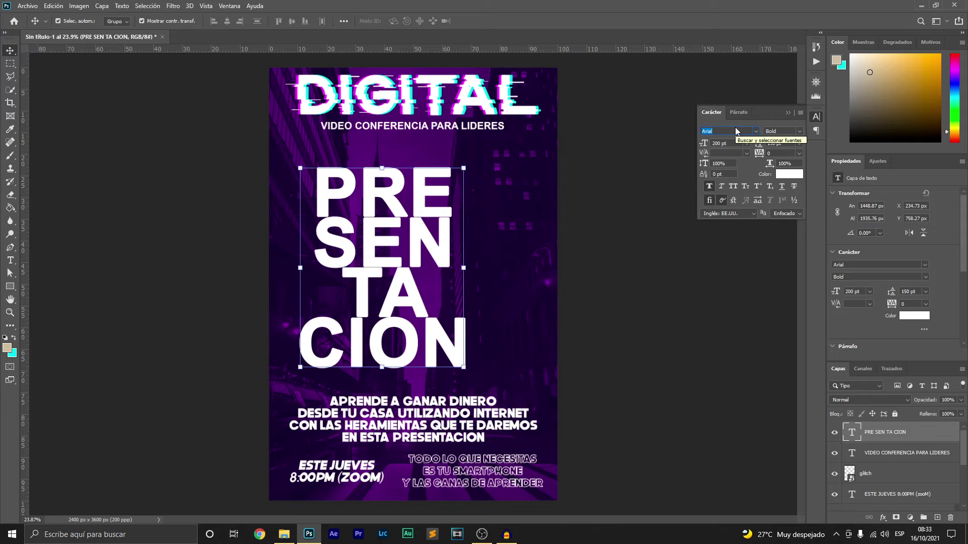
Switch the title font to BastamanBold, drop faux bold, and set leading to 165 pt.
type("BASTA")
left_click(751, 162)
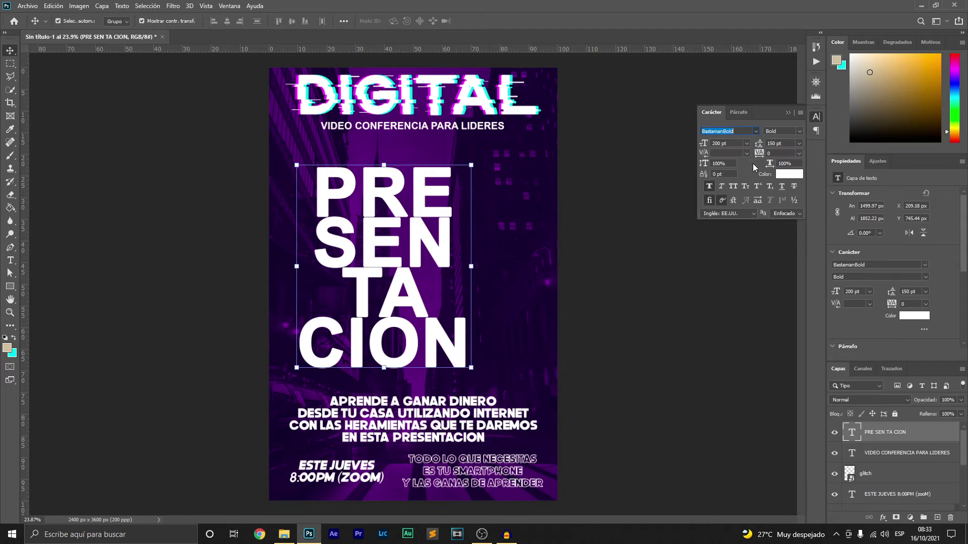
left_click(709, 187)
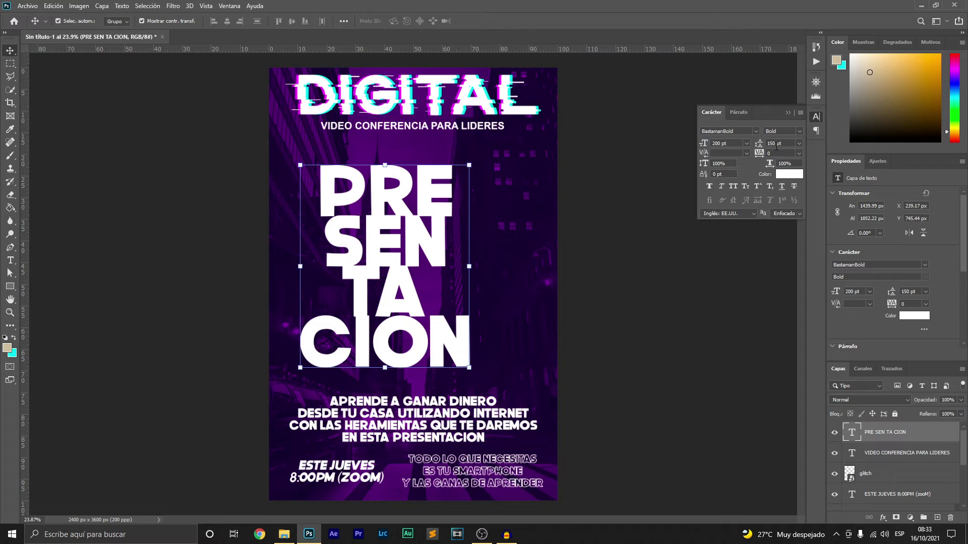
type("60")
key("Return")
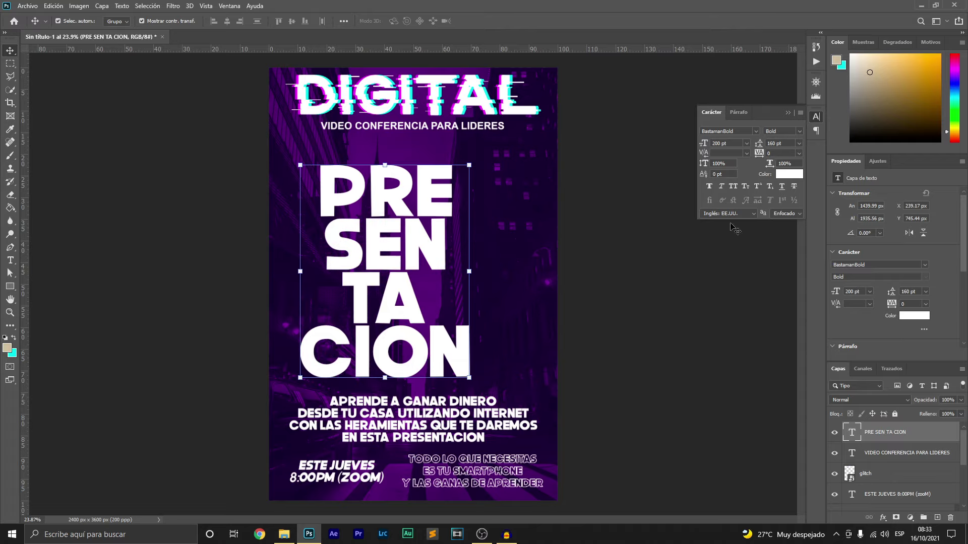
left_click(765, 146)
type("165")
key("Return")
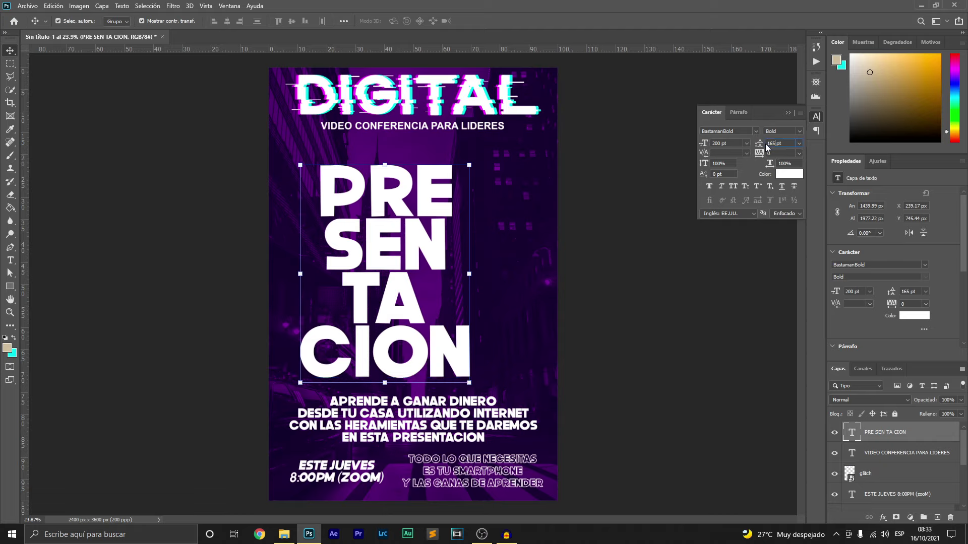
left_click(788, 113)
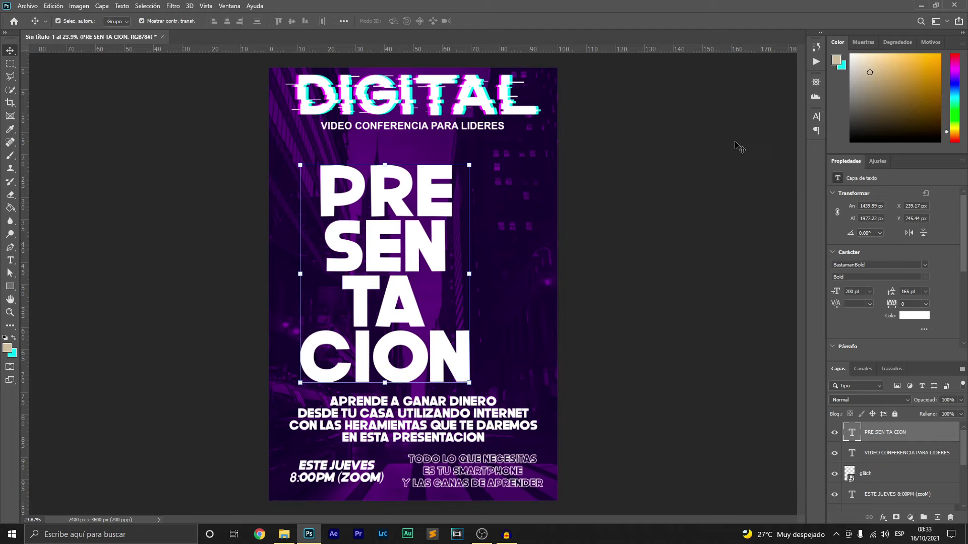
Move the PRESENTACION text block to the centre of the page.
left_click_drag(402, 208, 429, 190)
mouse_move(413, 49)
left_mouse_down()
mouse_move(395, 61)
mouse_move(25, 89)
left_mouse_up()
right_click(921, 436)
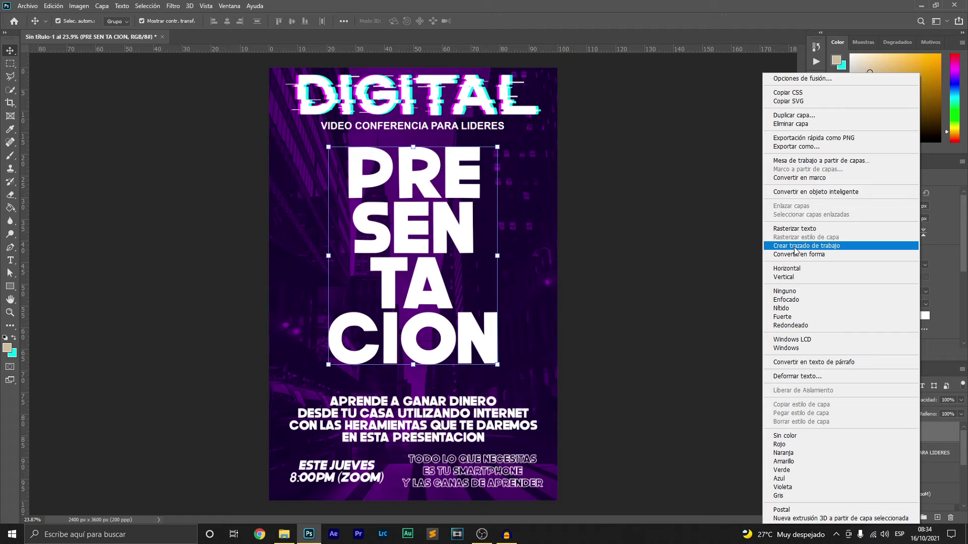
Duplicate the PRE SEN TA CION text layer and hide the original.
left_click(794, 115)
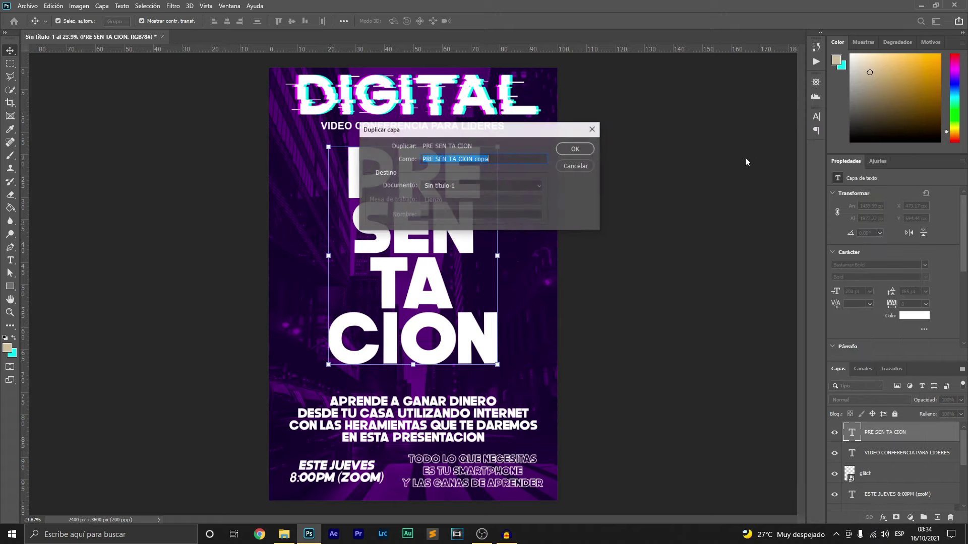
left_click(576, 149)
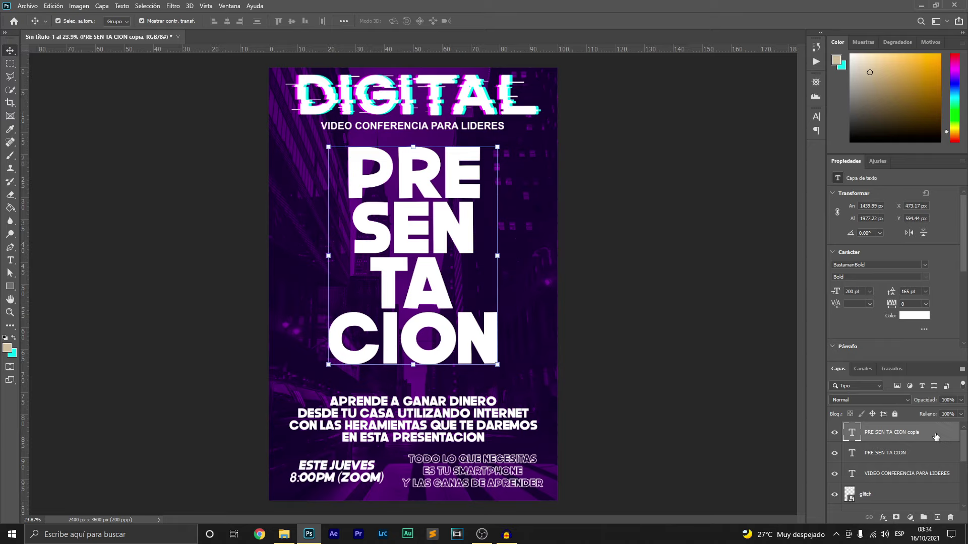
double_click(935, 437)
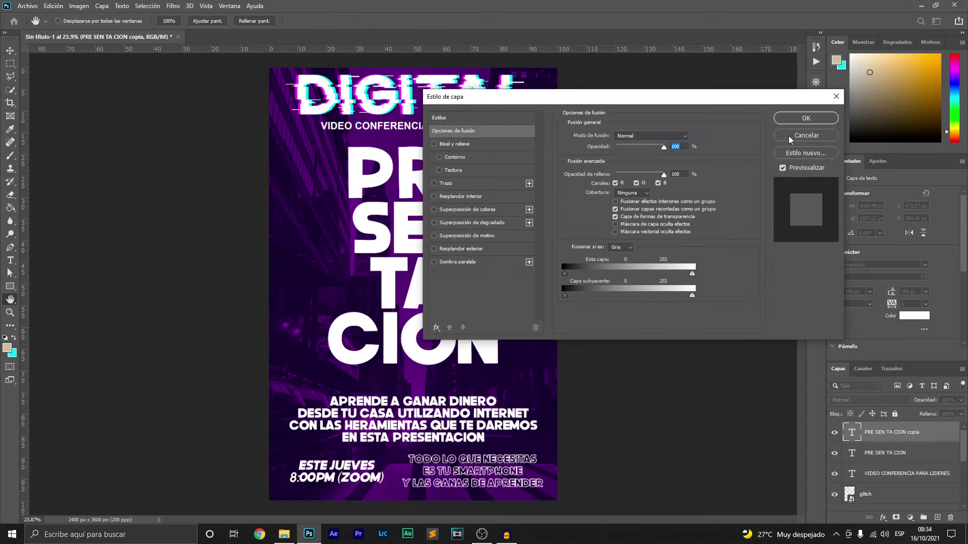
key("Escape")
left_click(834, 453)
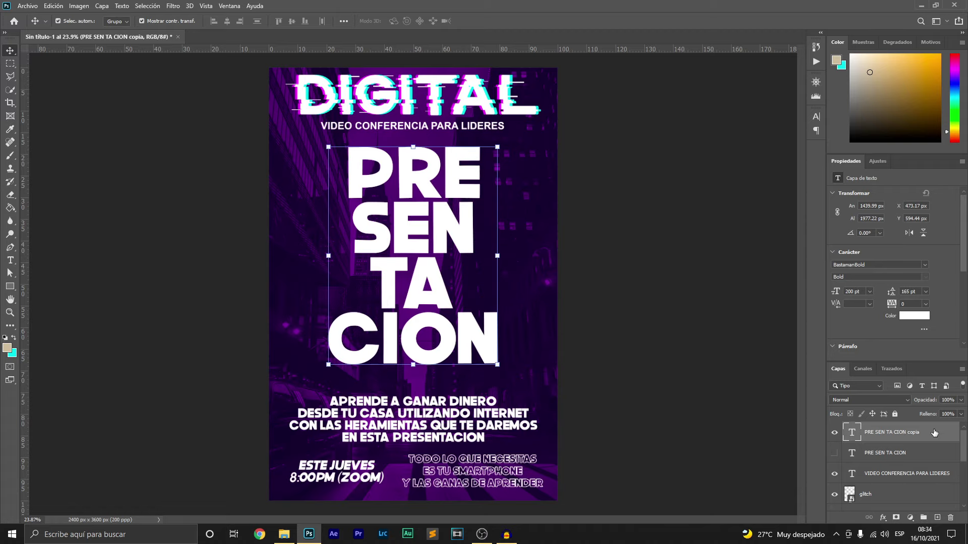
left_click_drag(528, 101, 602, 121)
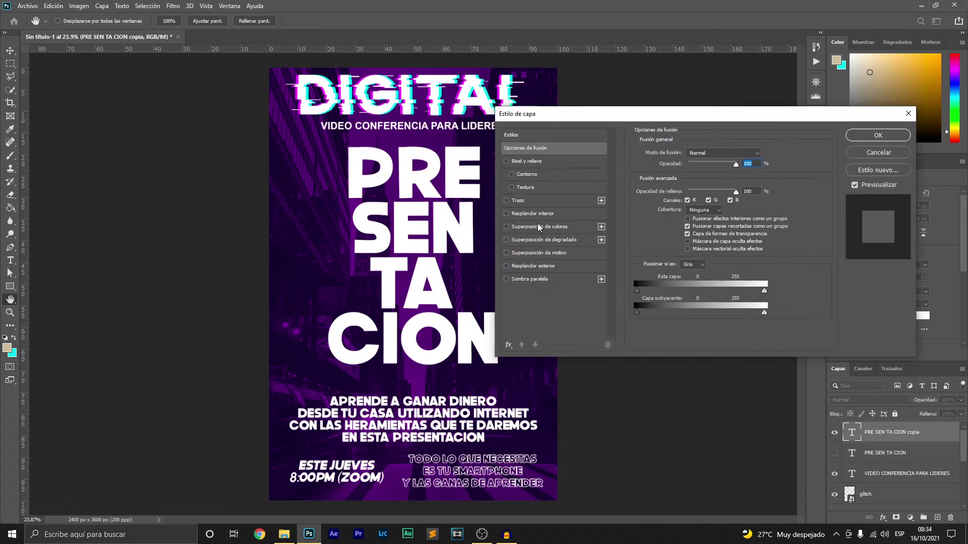
Give the copy a 13 px white stroke and 0% fill.
left_click(525, 200)
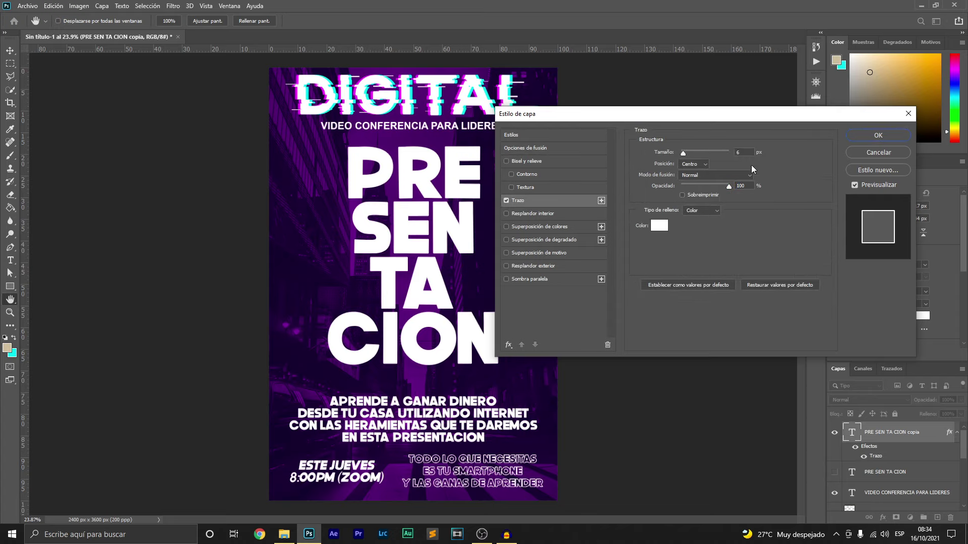
left_click(866, 140)
left_click(961, 414)
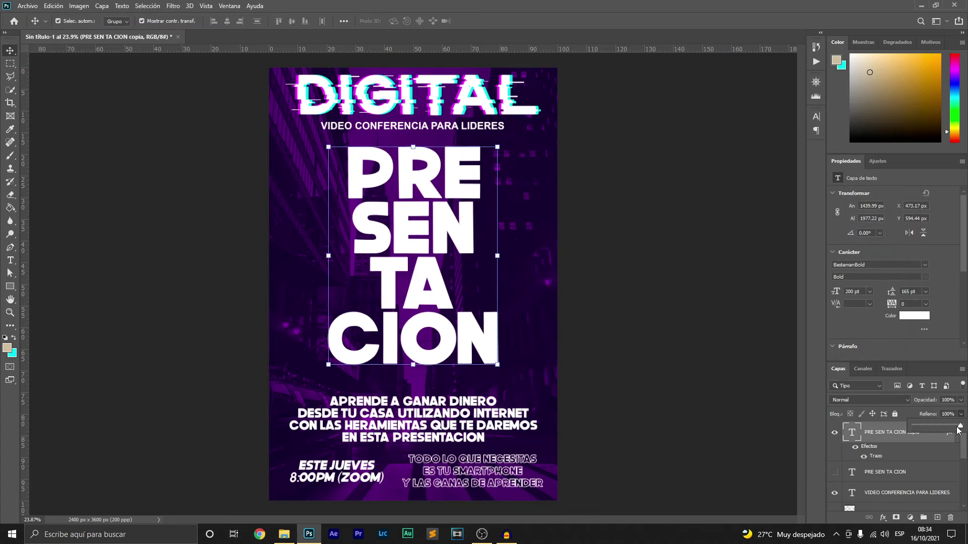
left_click_drag(961, 426, 951, 429)
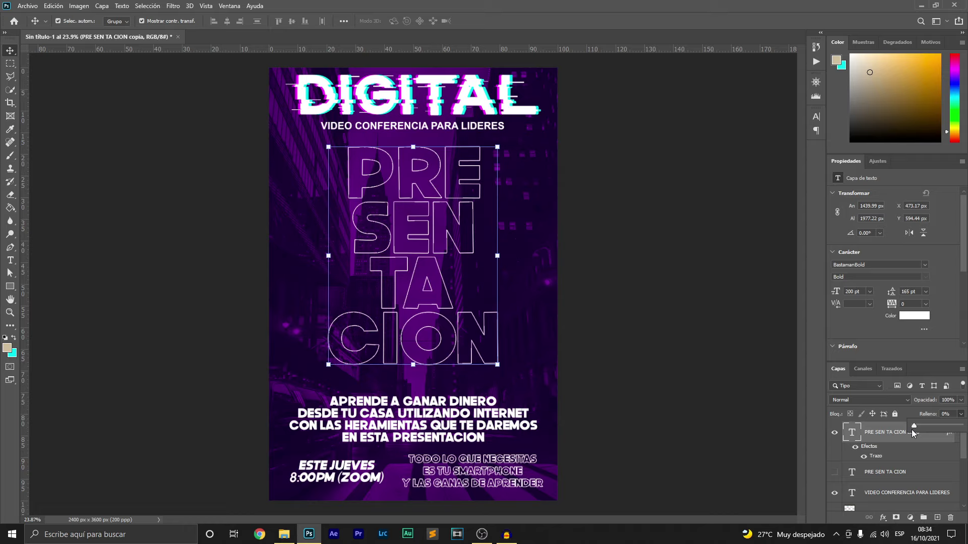
left_click(896, 436)
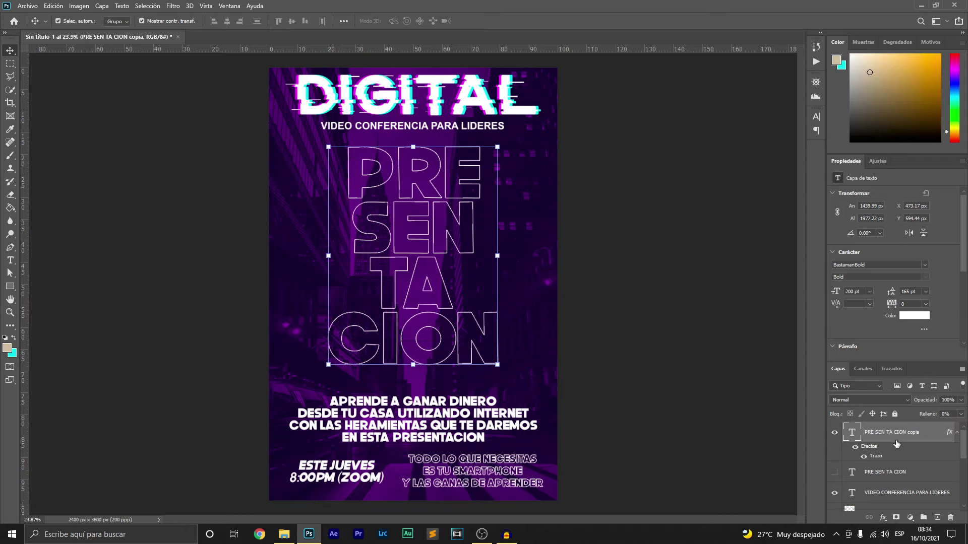
double_click(938, 436)
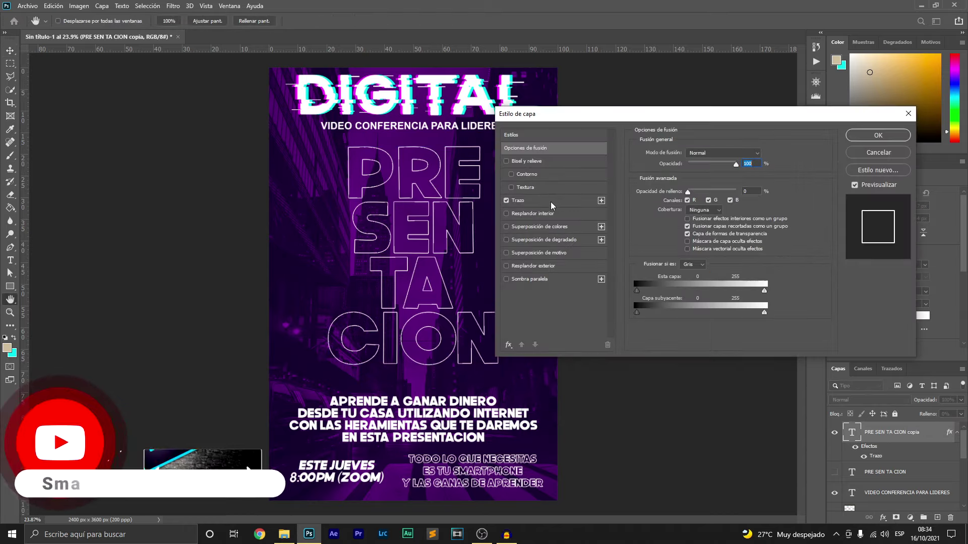
left_click(551, 201)
left_click_drag(683, 153, 688, 154)
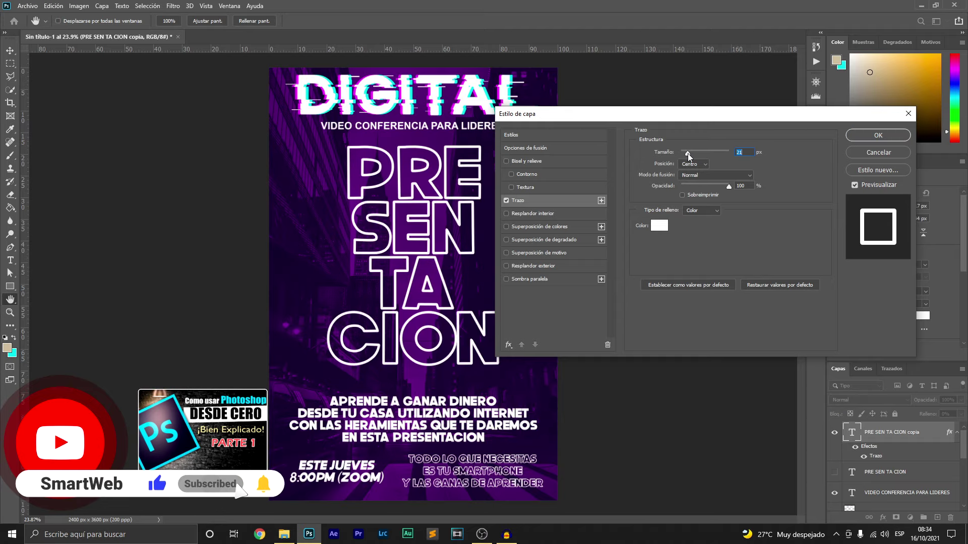
left_click_drag(689, 154, 686, 155)
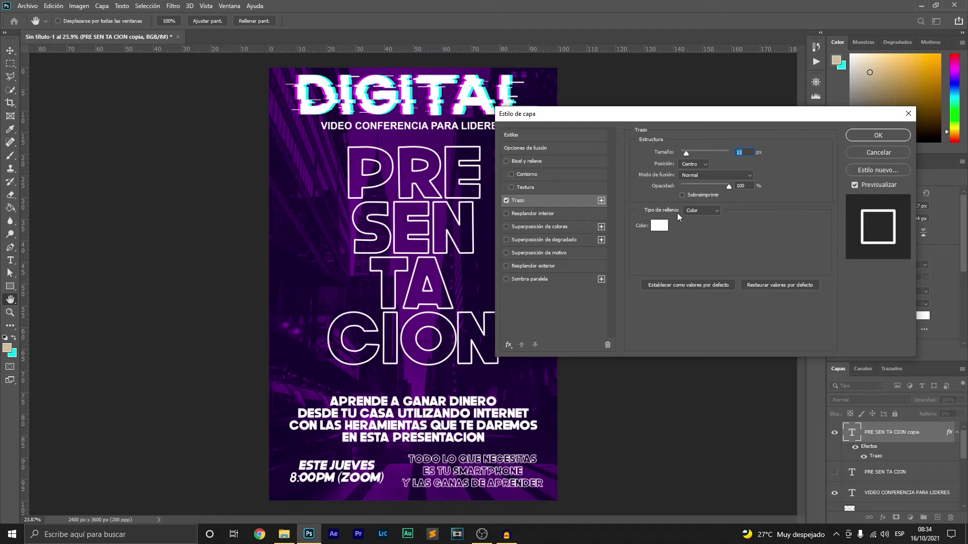
left_click(878, 135)
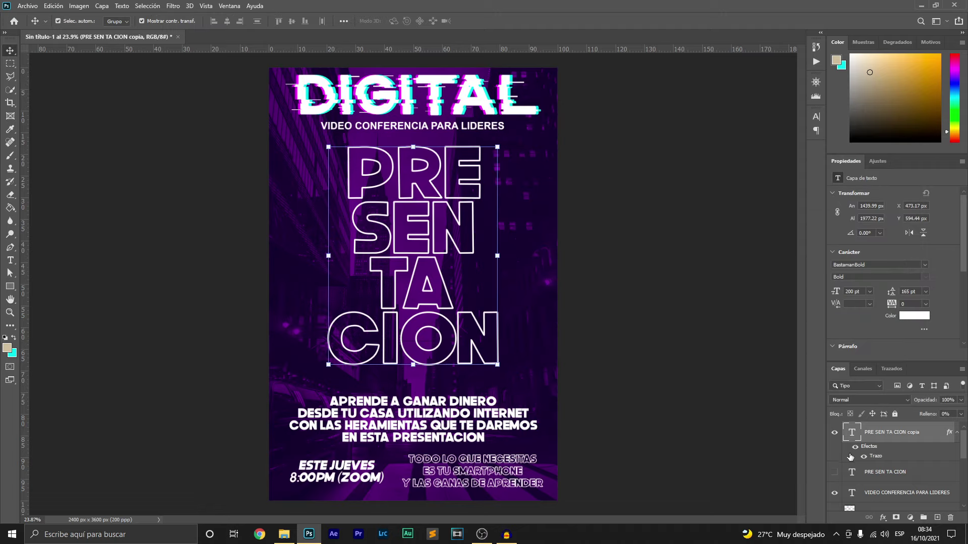
Show and select the original solid PRE SEN TA CION layer again.
left_click(834, 474)
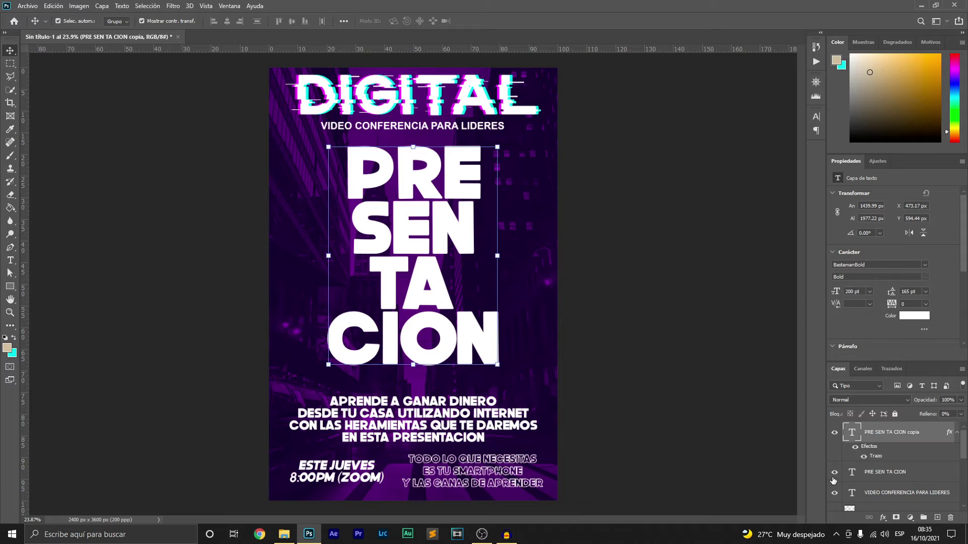
left_click(879, 473)
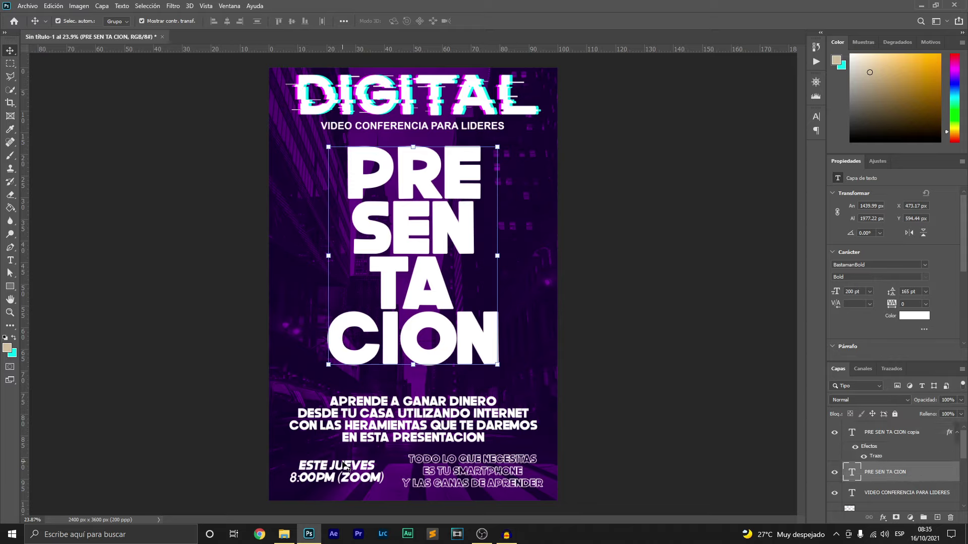
left_click(284, 534)
Select p002 and p001 in folder 01 and drop both onto the poster.
left_click(328, 145)
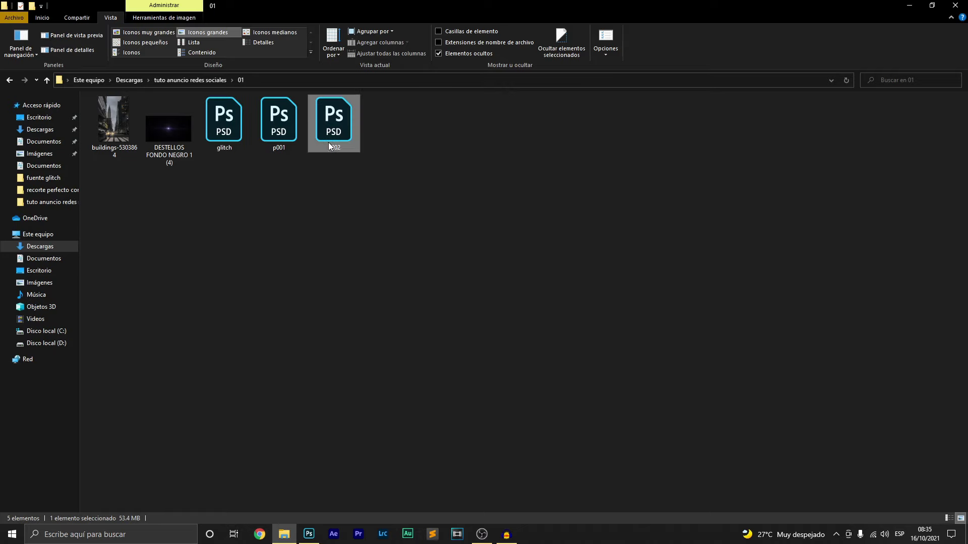
key("shift+Left")
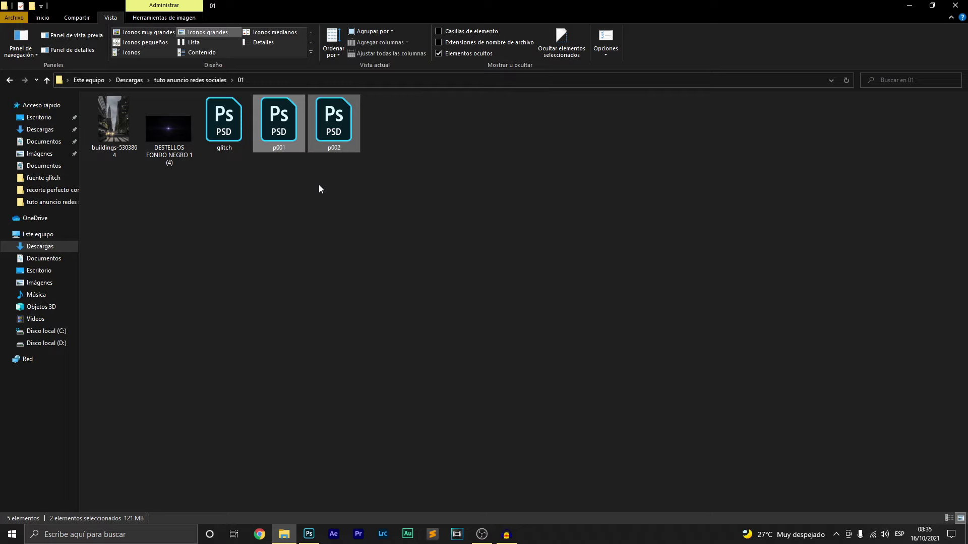
left_click_drag(279, 136, 372, 400)
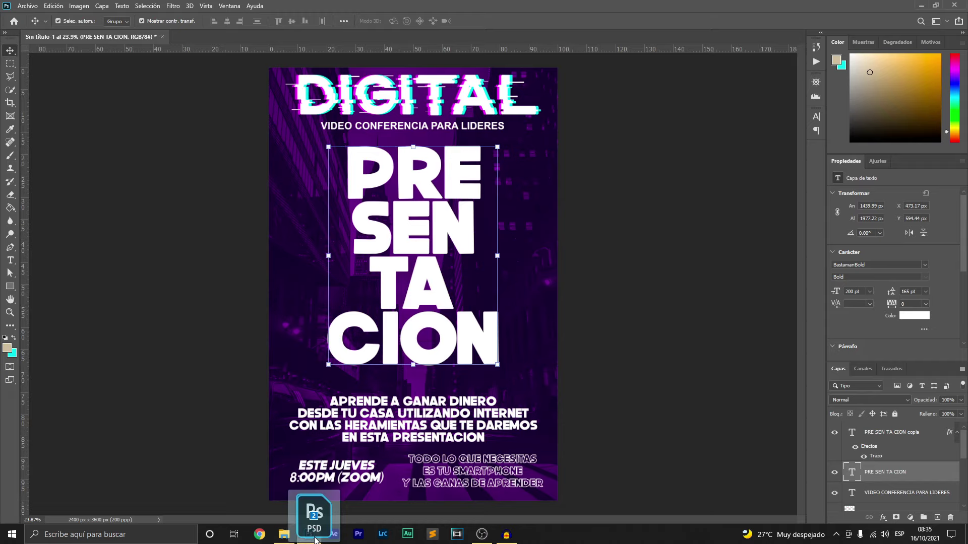
left_click_drag(372, 400, 433, 293)
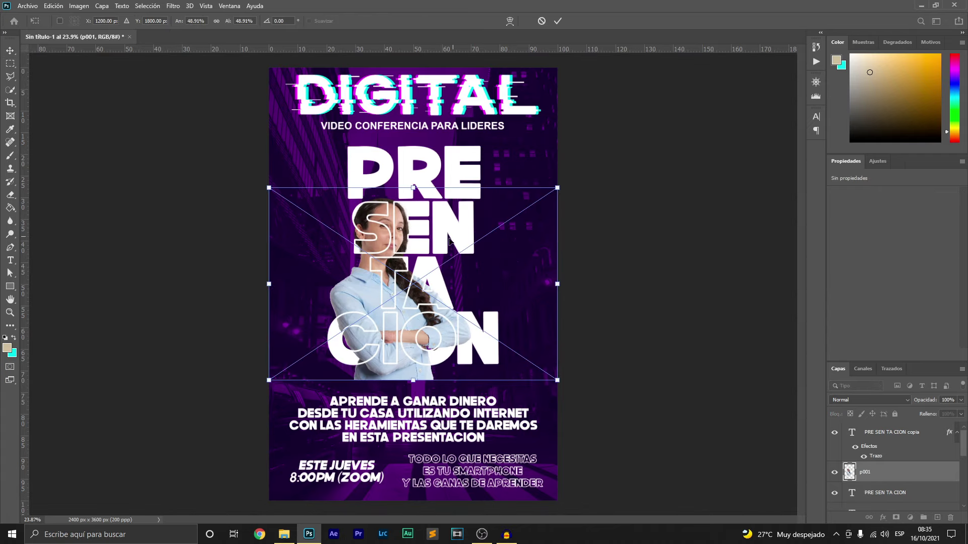
Commit both placements and scale the man's photo up, centred on the poster.
left_click(558, 21)
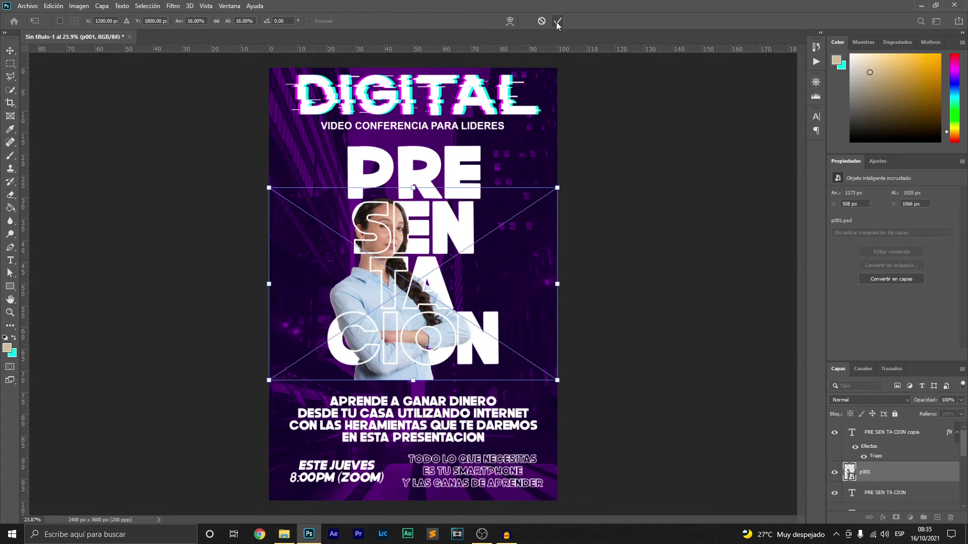
left_click(557, 22)
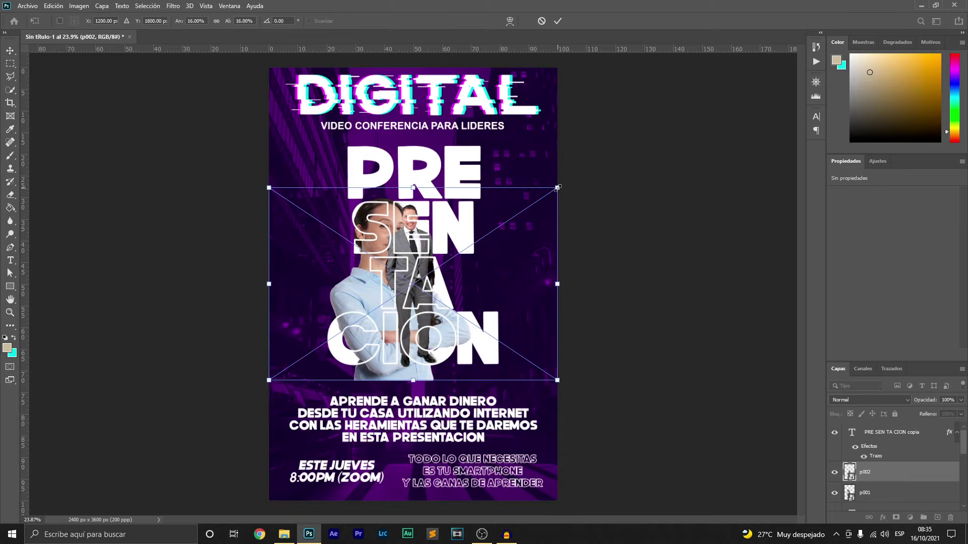
left_click_drag(558, 188, 641, 118)
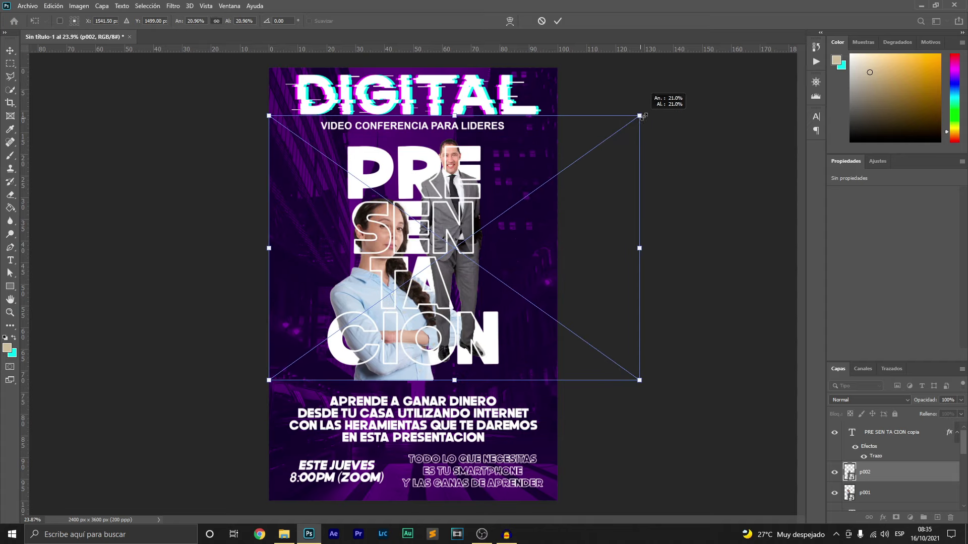
left_click_drag(641, 117, 746, 67)
mouse_move(517, 180)
left_mouse_down()
mouse_move(355, 264)
mouse_move(346, 280)
left_mouse_up()
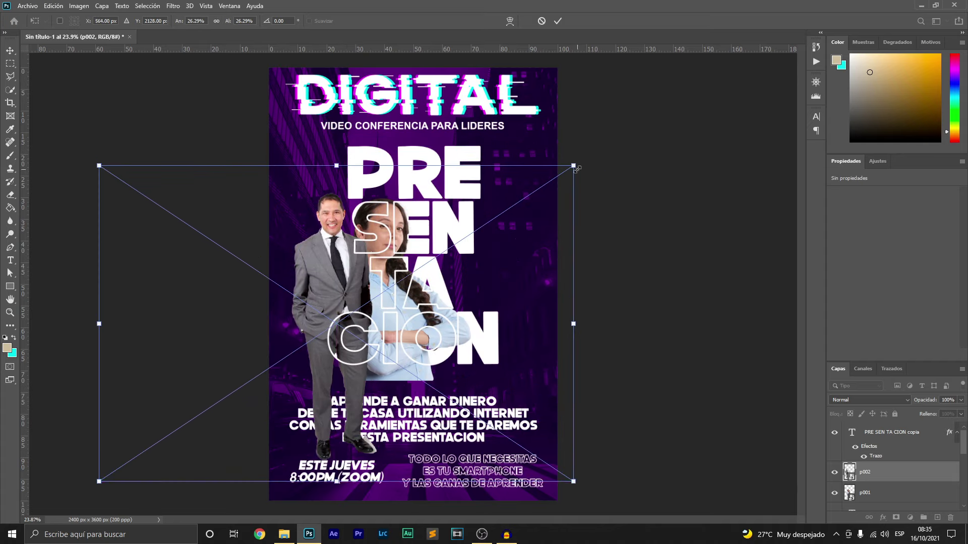
left_click_drag(574, 165, 735, 95)
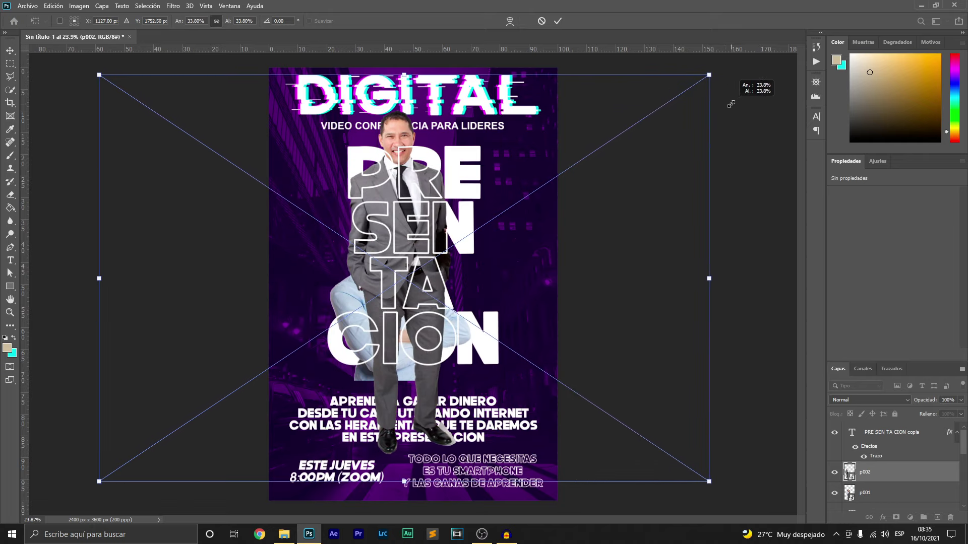
left_click_drag(409, 135, 346, 179)
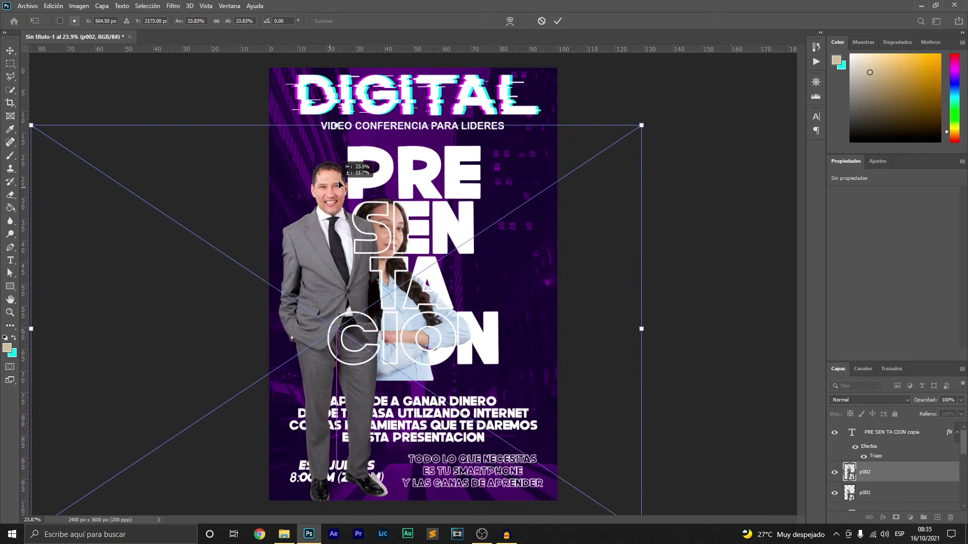
left_click_drag(346, 179, 457, 215)
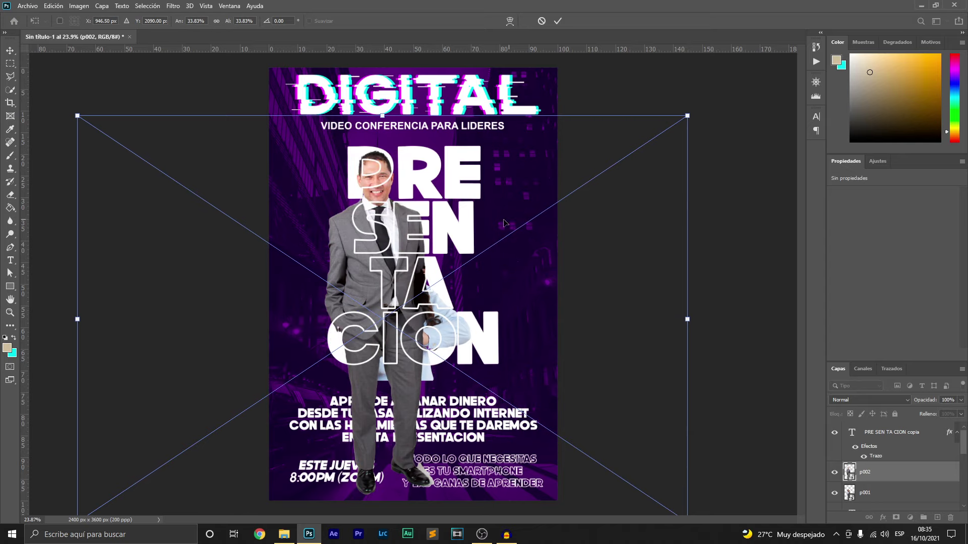
key("Return")
Move the woman's layer above the man, then resize and position her beside him.
left_click_drag(865, 493, 865, 468)
mouse_move(418, 323)
left_mouse_down()
mouse_move(381, 286)
mouse_move(416, 252)
left_mouse_up()
key("ctrl+t")
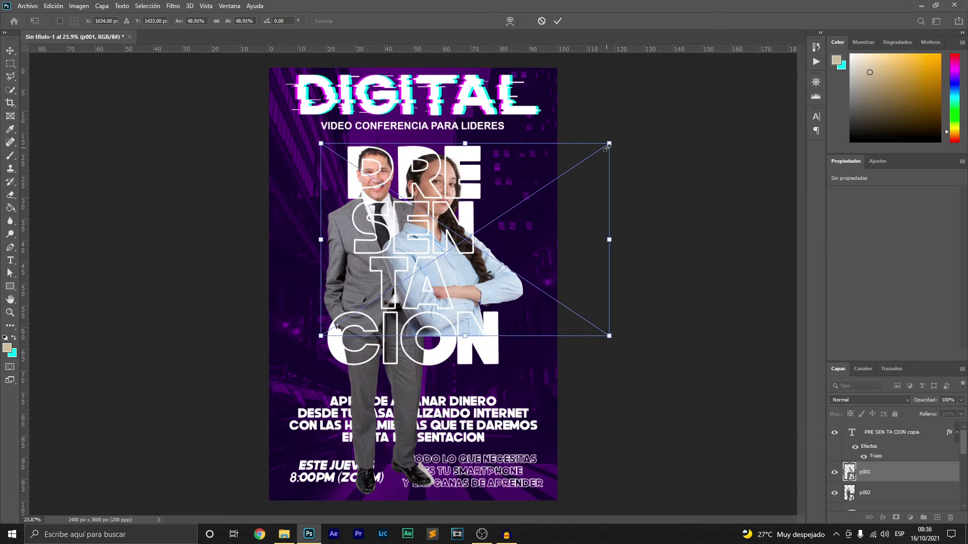
left_click_drag(609, 144, 548, 170)
left_click_drag(391, 264, 418, 235)
left_click_drag(587, 145, 581, 151)
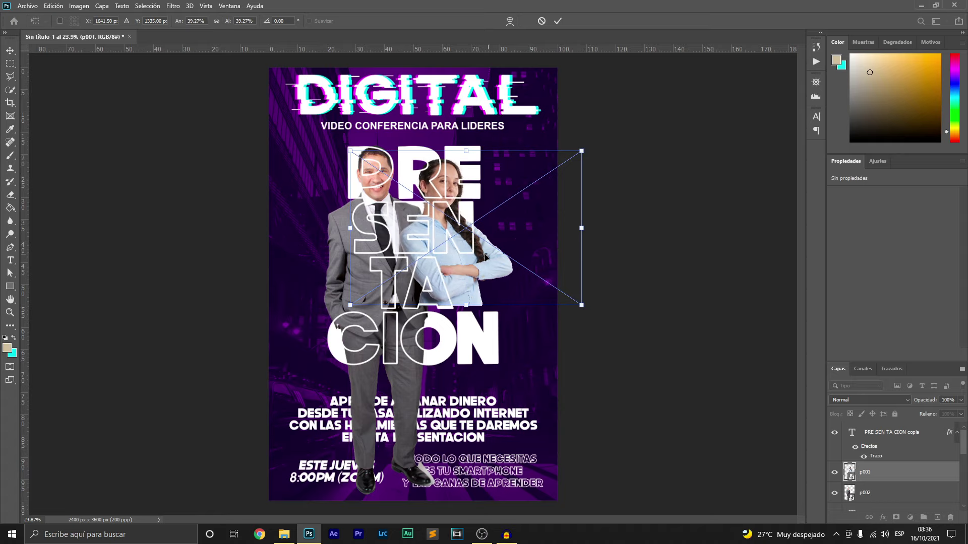
left_click_drag(482, 261, 485, 262)
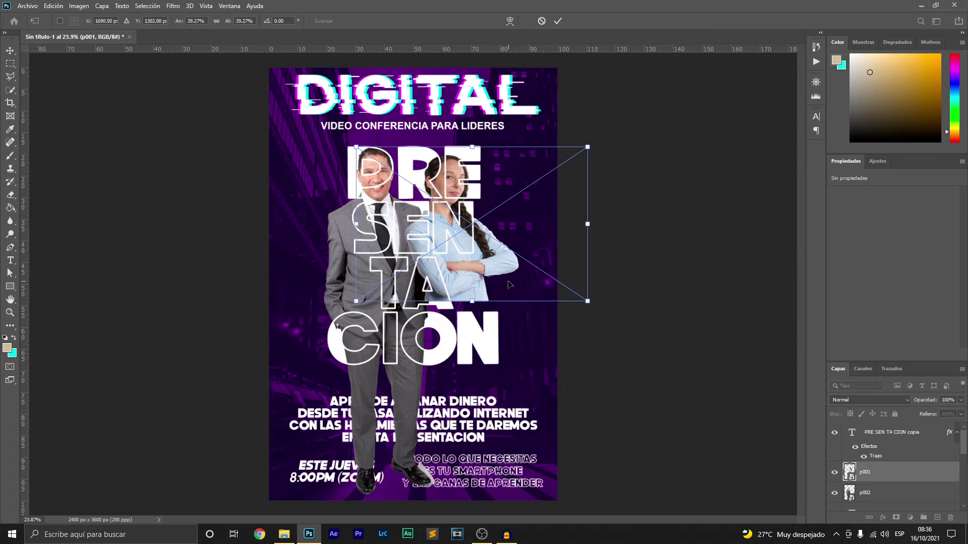
left_click_drag(473, 303, 472, 308)
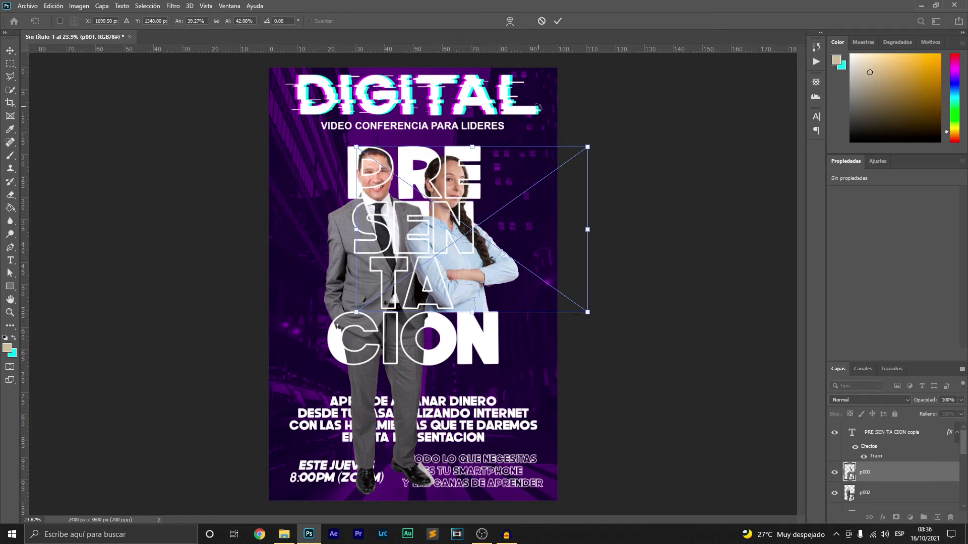
key("Return")
left_click(597, 227)
Hide the outlined PRE SEN TA CION copia layer.
scroll(435, 286, "up", 1)
scroll(434, 287, "up", 1)
scroll(430, 277, "down", 1)
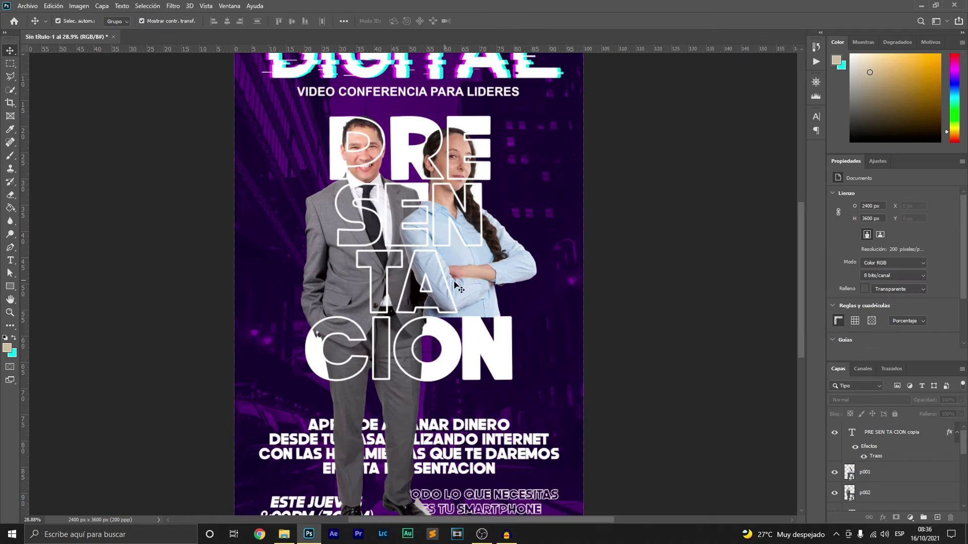
left_click(836, 435)
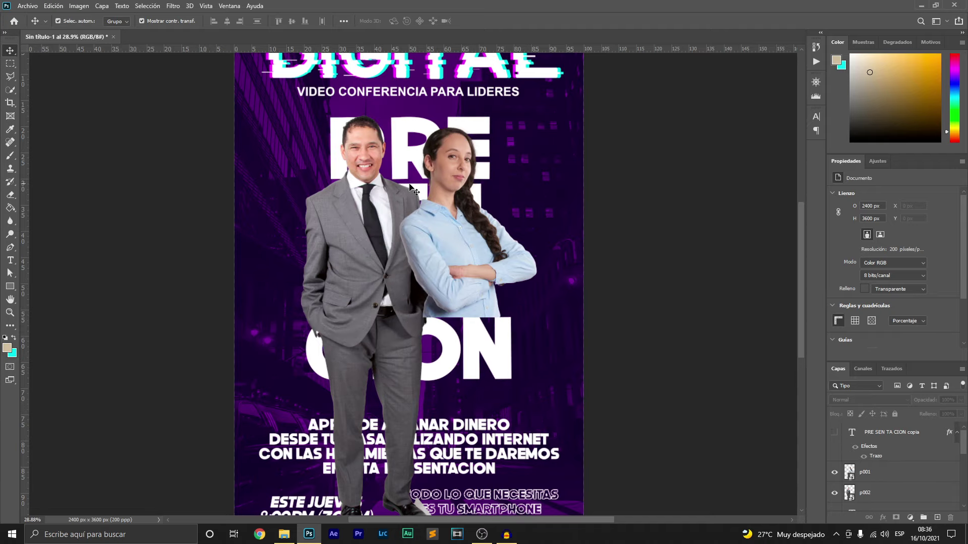
Zoom in and out to inspect the woman's hairline against the lettering.
scroll(401, 188, "up", 3)
scroll(396, 181, "down", 2)
scroll(392, 177, "down", 2)
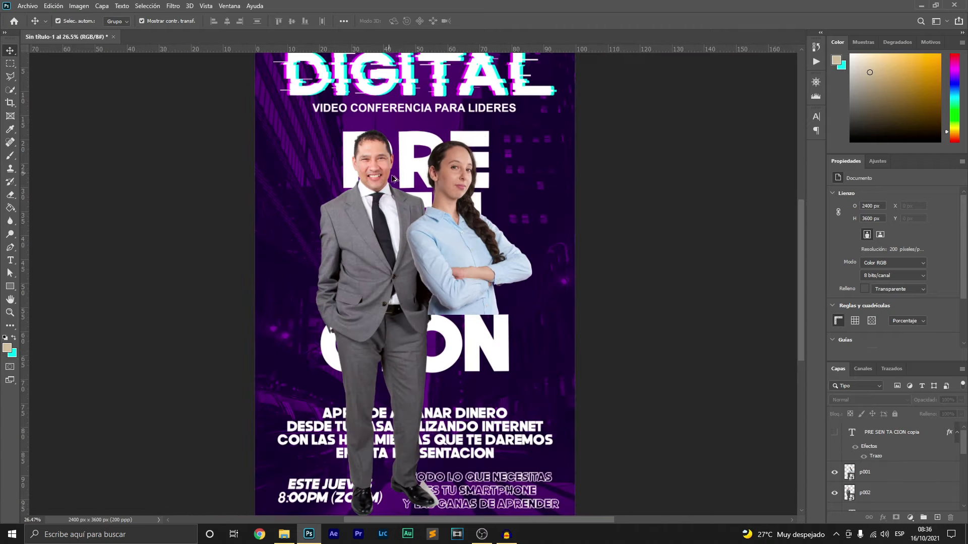
scroll(393, 178, "up", 2)
scroll(407, 189, "down", 1)
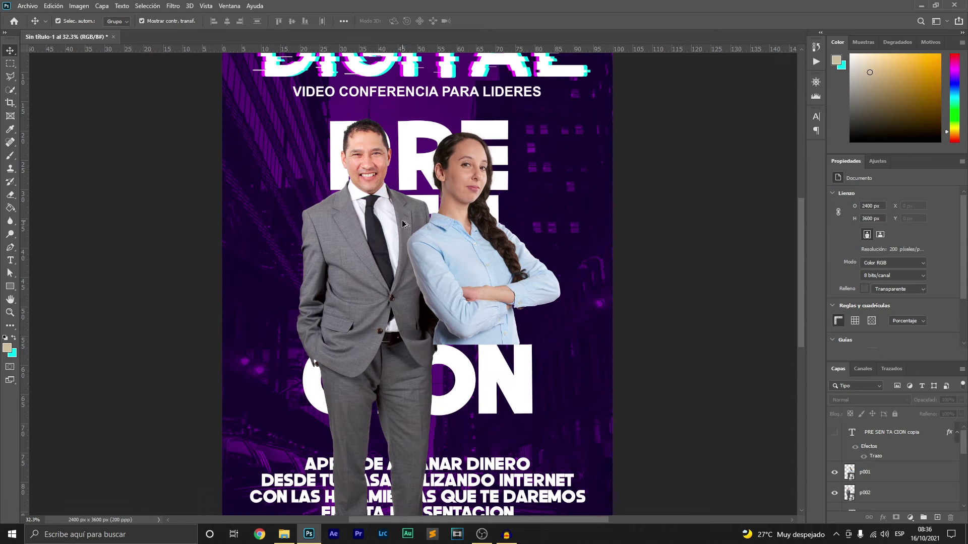
scroll(403, 220, "down", 3)
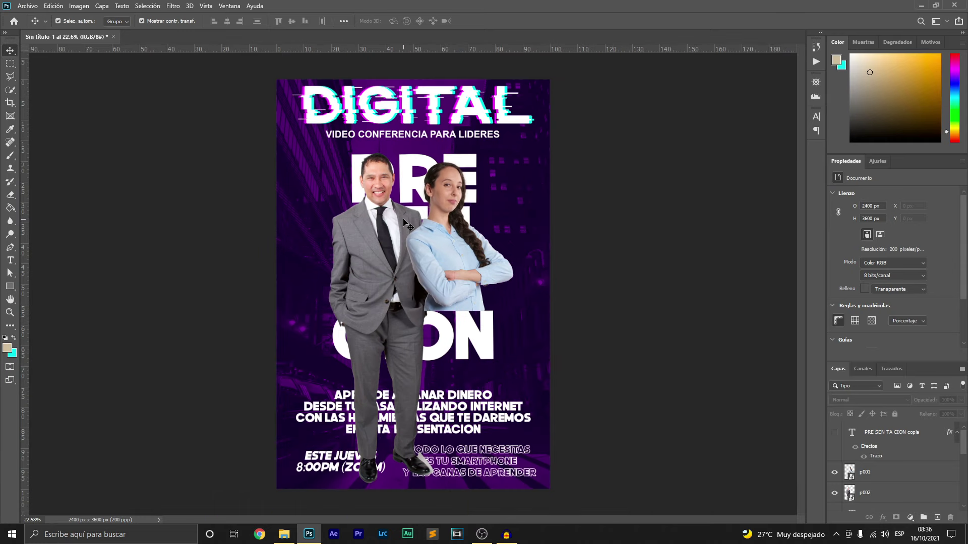
scroll(444, 147, "up", 1)
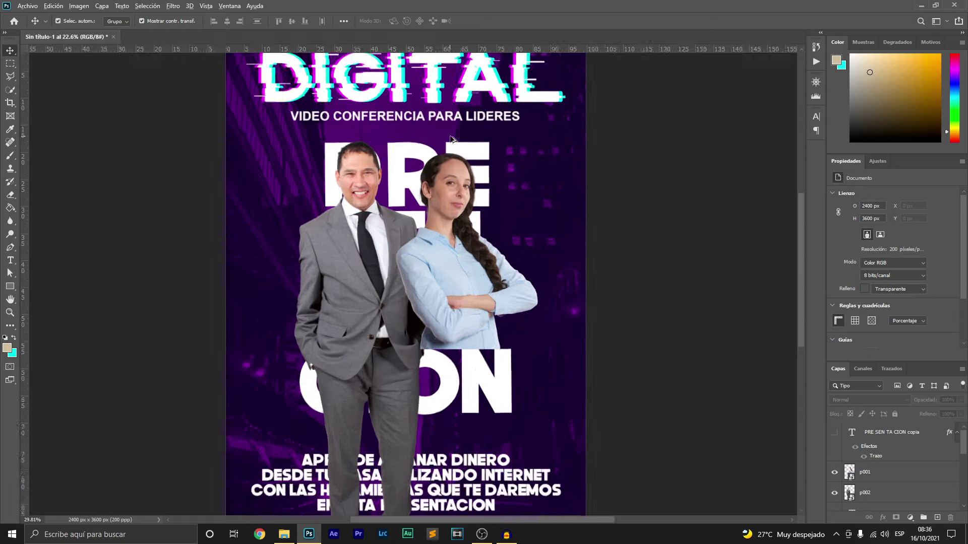
scroll(446, 149, "up", 3)
scroll(453, 159, "up", 1)
scroll(458, 164, "up", 2)
scroll(482, 161, "up", 2)
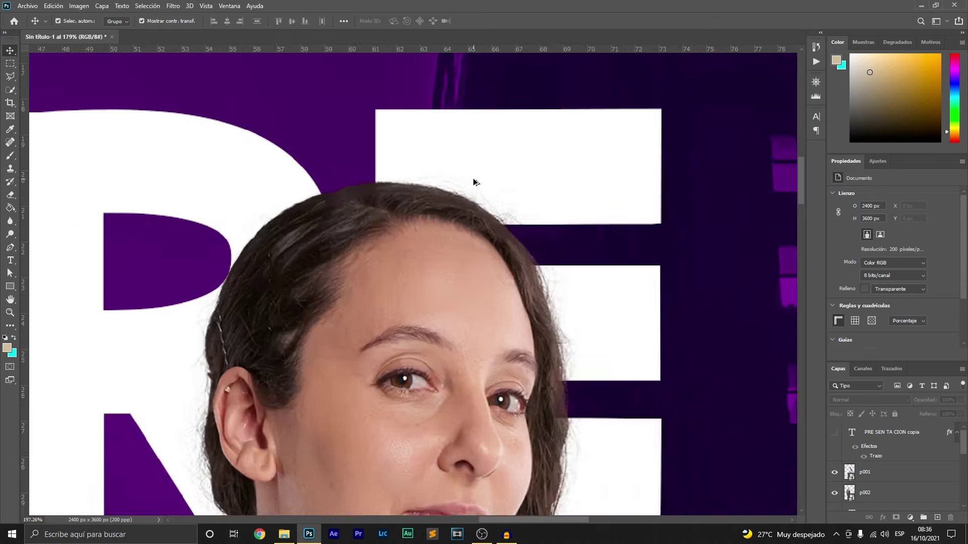
scroll(473, 184, "up", 2)
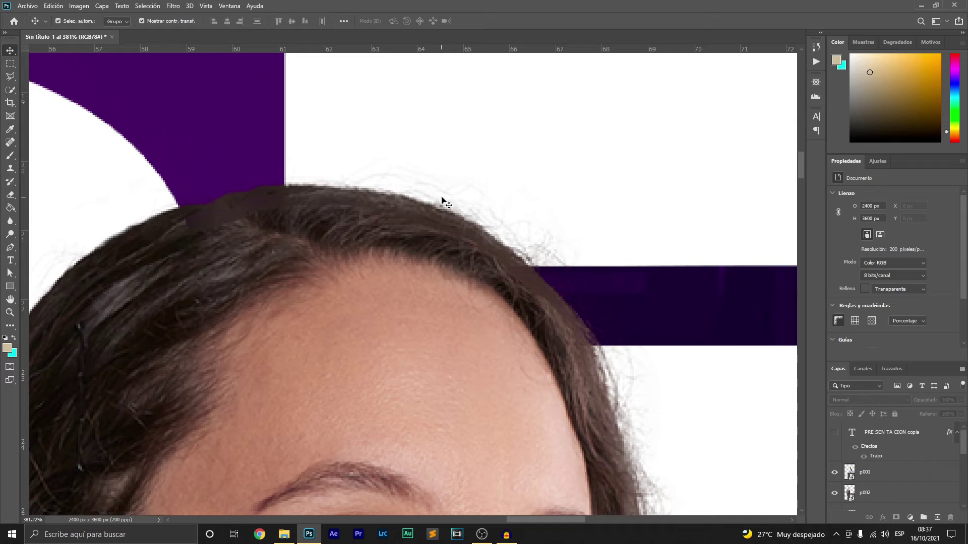
scroll(403, 182, "down", 3)
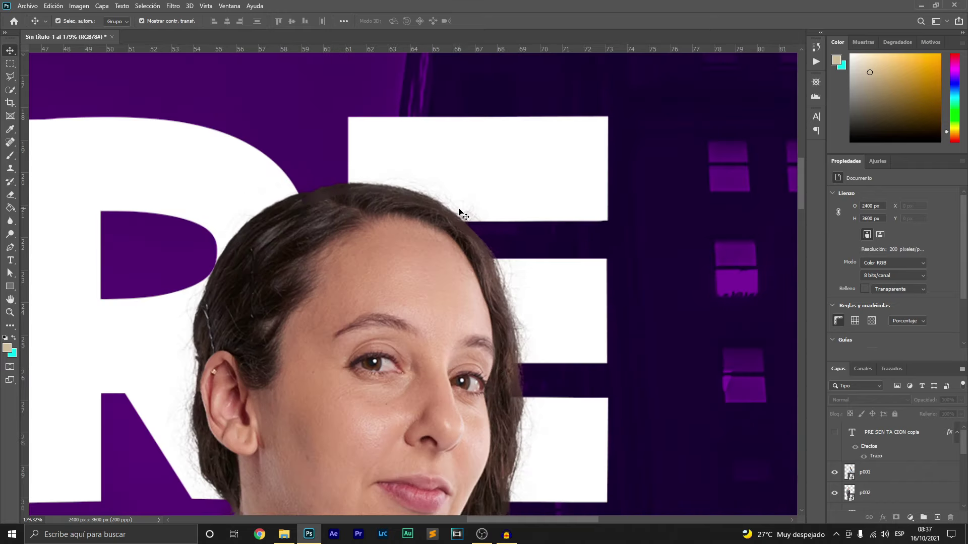
scroll(458, 218, "down", 3)
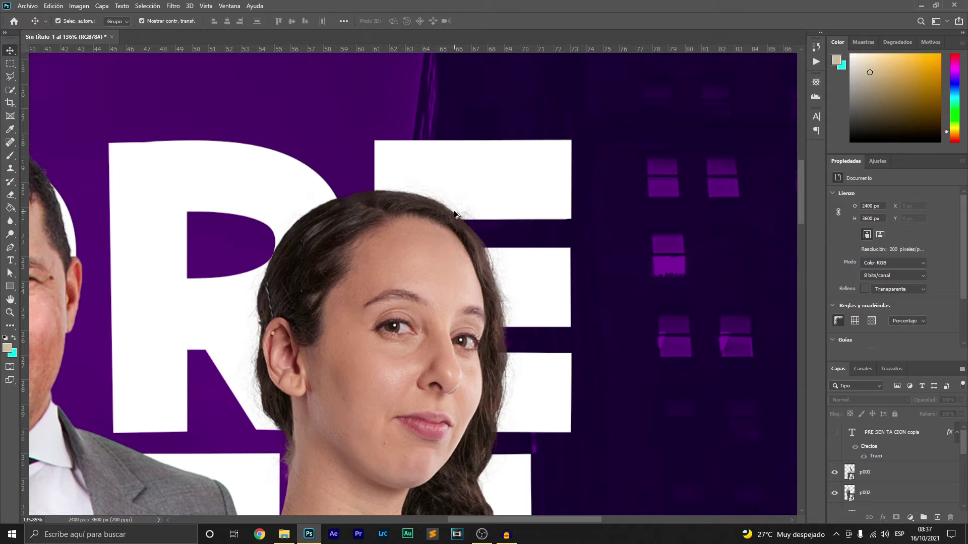
scroll(458, 217, "down", 2)
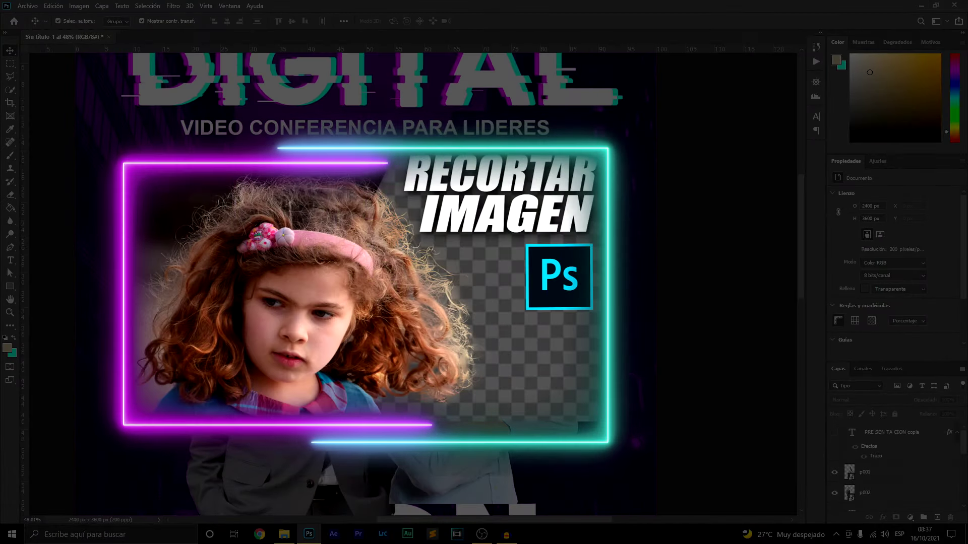
scroll(459, 218, "down", 2)
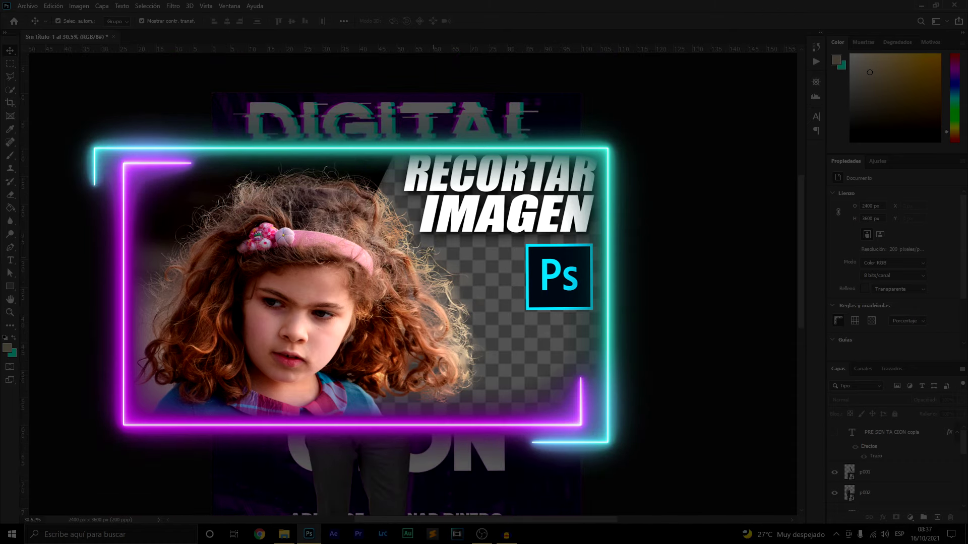
scroll(435, 216, "up", 2)
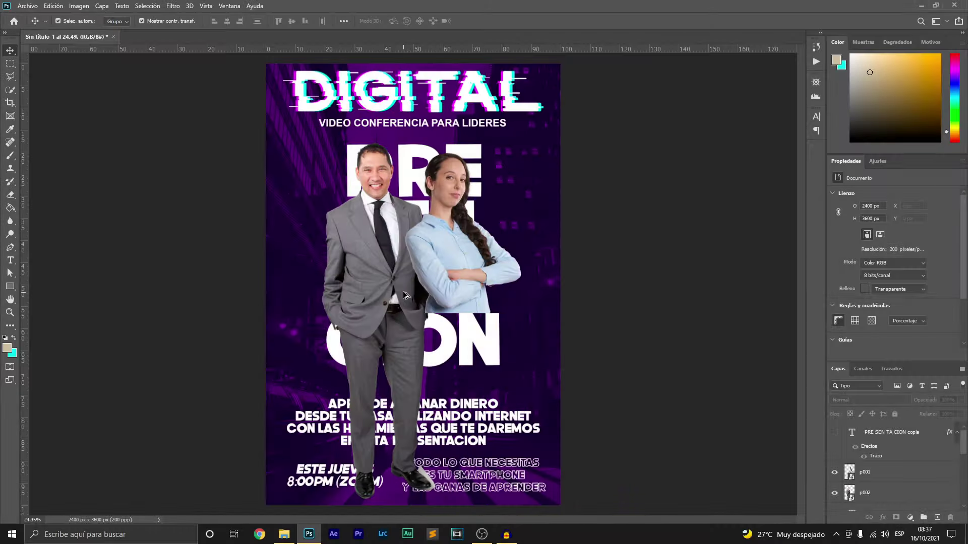
scroll(409, 300, "up", 2)
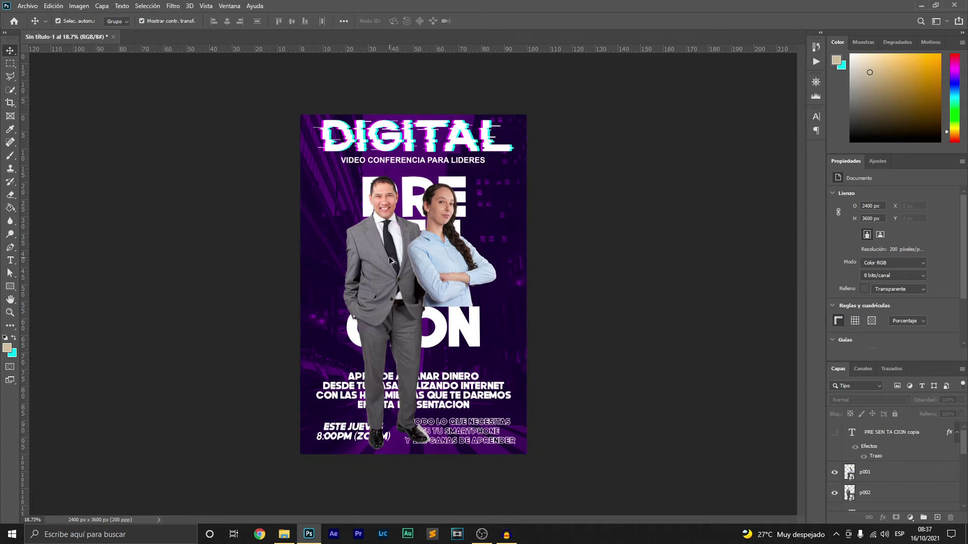
left_click(835, 432)
Select the outlined copy layer, add a mask, and pick a large brush.
left_click(882, 432)
left_click(897, 518)
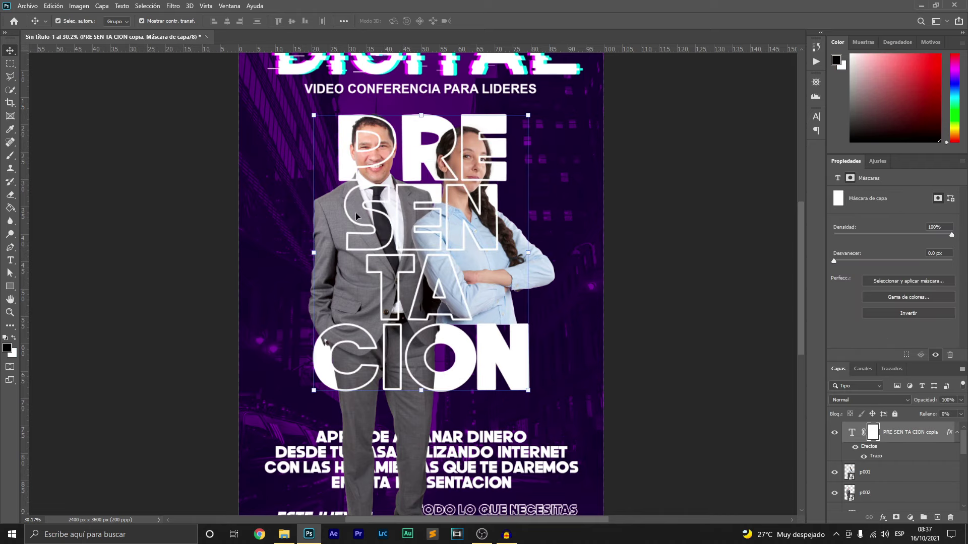
left_click(10, 155)
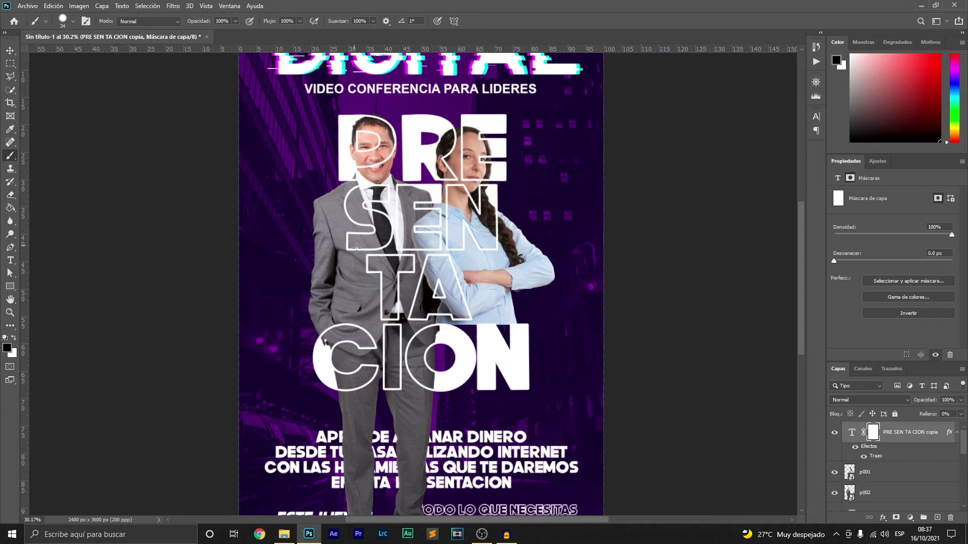
left_click_drag(357, 247, 373, 242)
mouse_move(398, 279)
left_mouse_down()
mouse_move(391, 230)
mouse_move(413, 262)
mouse_move(428, 263)
left_mouse_up()
Rasterize the copy's layer style (Rasterizar estilo de capa) and add a fresh layer mask.
right_click(900, 442)
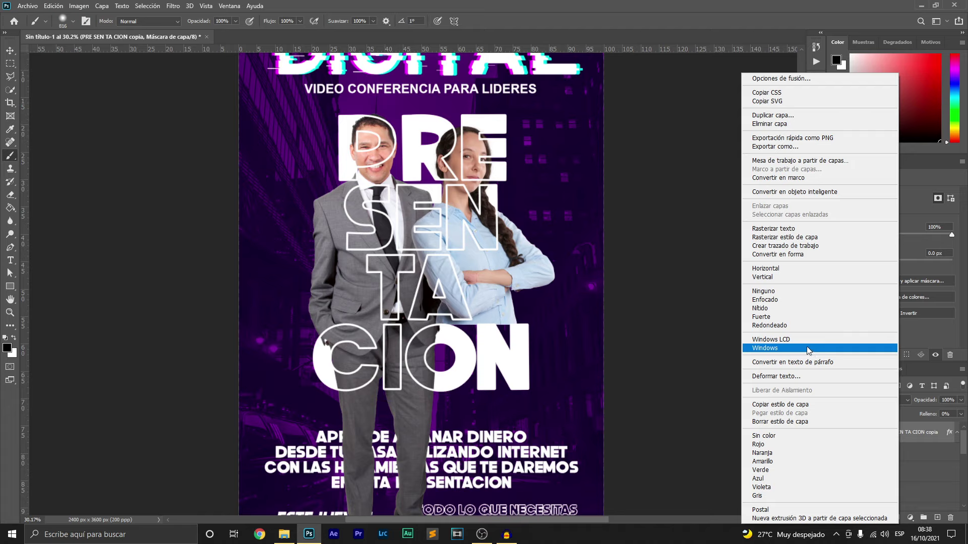
left_click(798, 238)
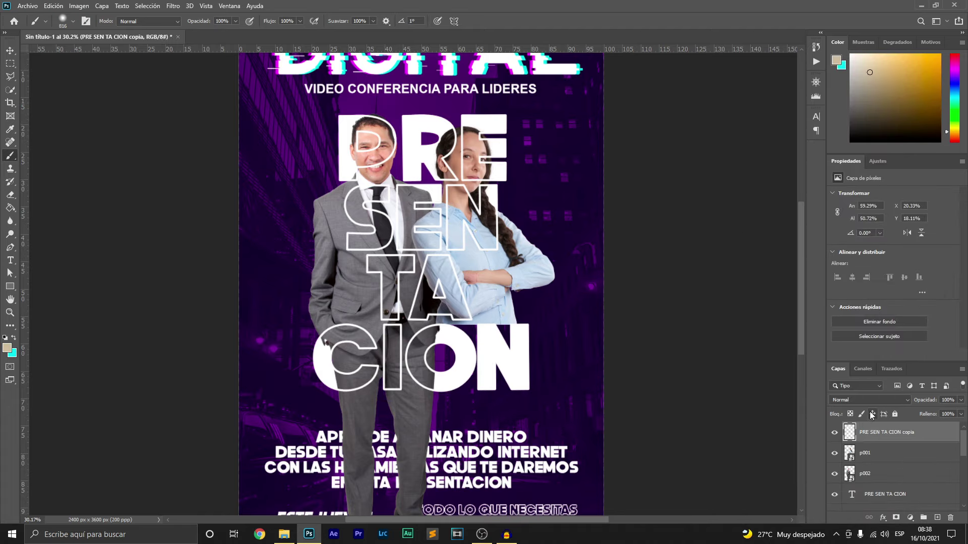
left_click(835, 432)
left_click(835, 433)
left_click(895, 518)
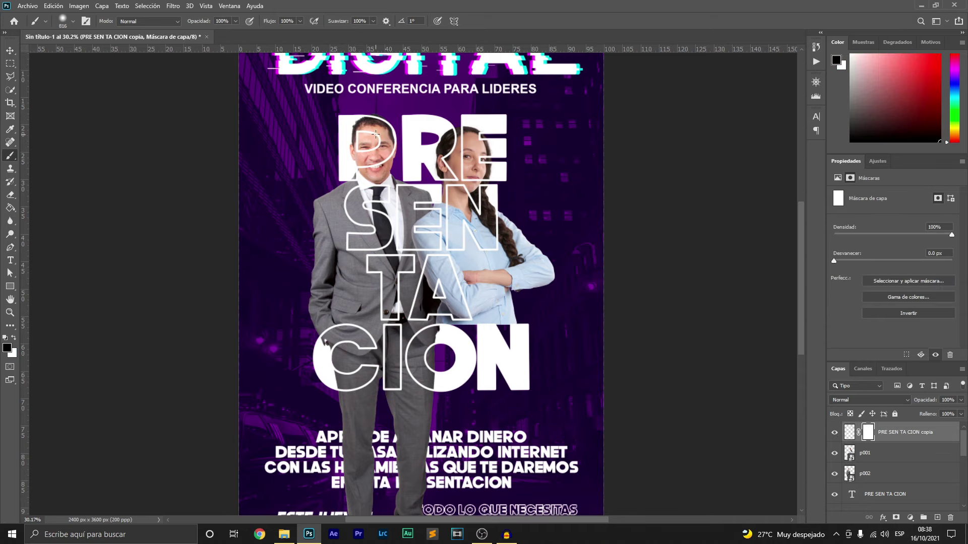
Paint black on the mask to hide the outline letters over both faces.
left_click_drag(392, 135, 399, 139)
scroll(409, 144, "down", 3)
scroll(410, 144, "down", 1)
scroll(414, 157, "up", 1)
scroll(418, 169, "up", 2)
left_click(418, 168)
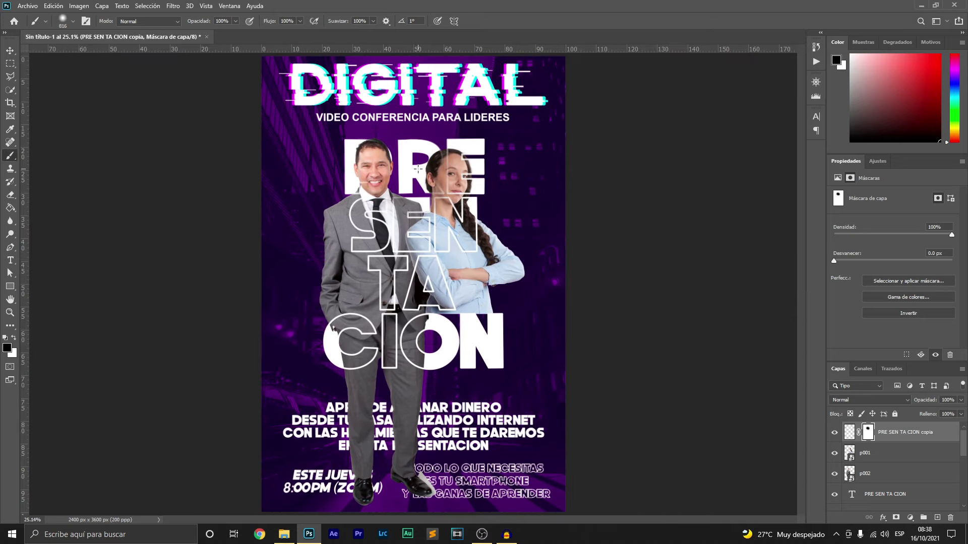
left_click_drag(416, 176, 431, 180)
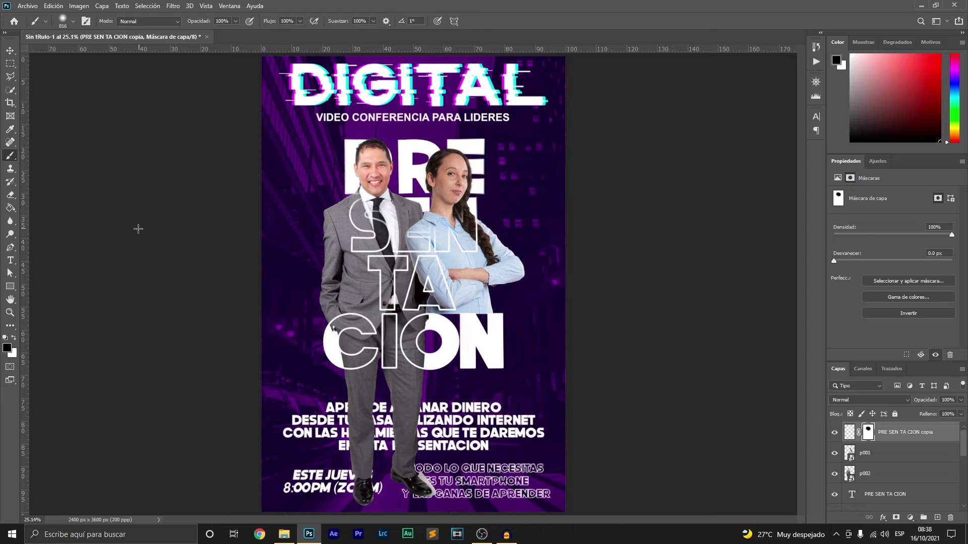
Hide the CIO outline over the man's legs, restoring part of TA with white.
left_click(17, 342)
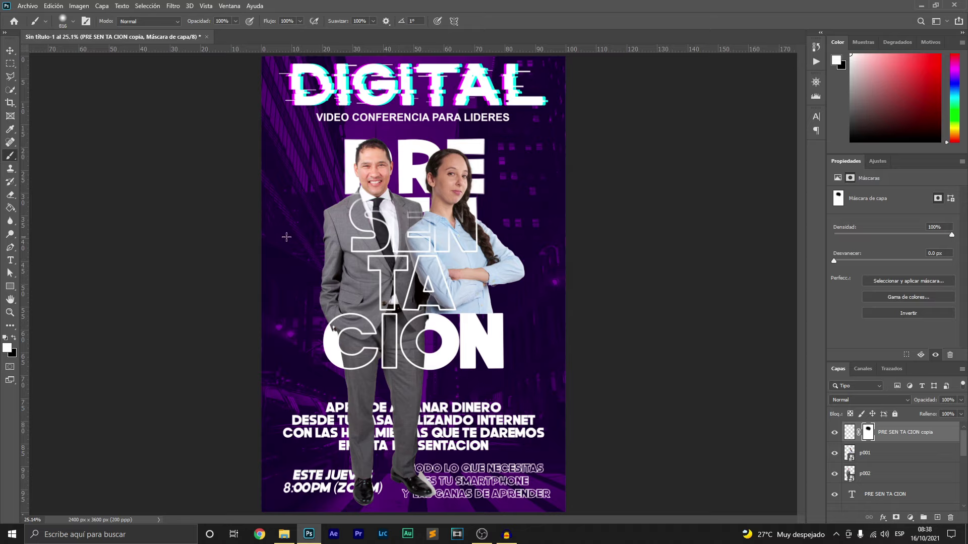
left_click(13, 338)
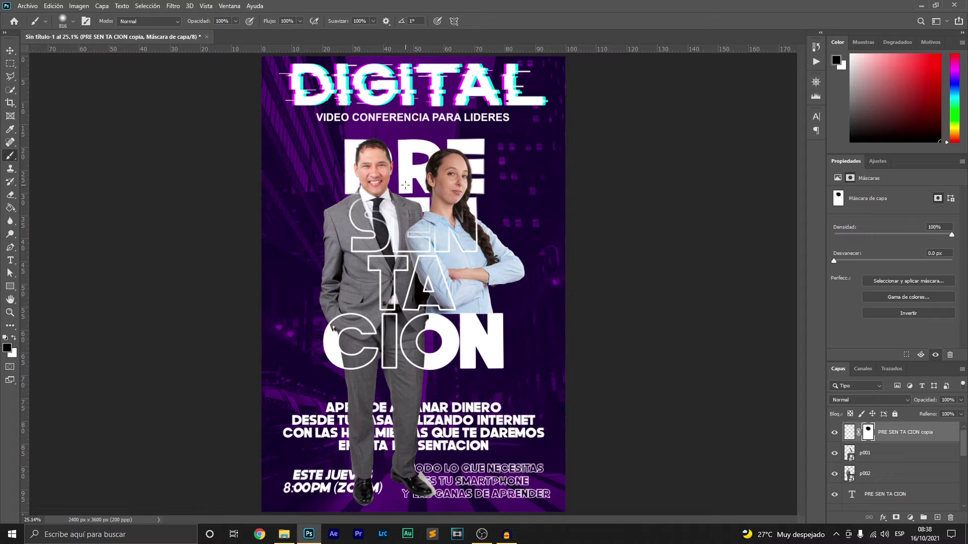
left_click_drag(349, 341, 498, 348)
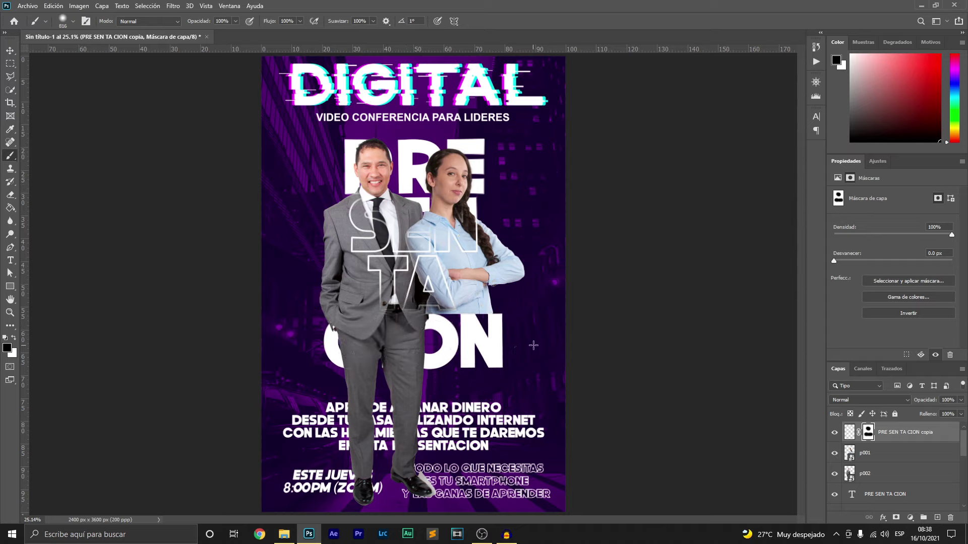
left_click_drag(476, 324, 449, 325)
left_click(17, 339)
mouse_move(439, 314)
left_mouse_down()
mouse_move(426, 313)
mouse_move(431, 298)
mouse_move(450, 299)
left_mouse_up()
left_click(17, 341)
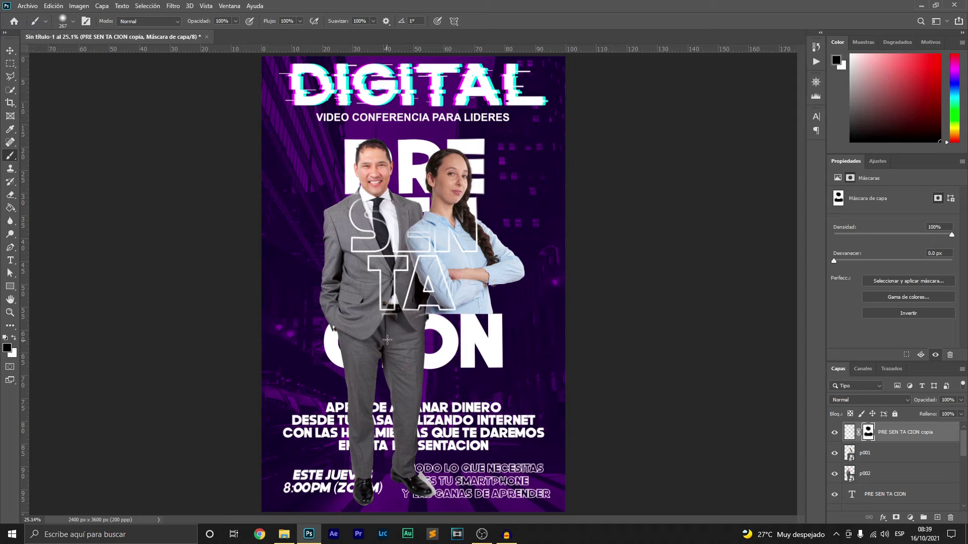
left_click_drag(388, 329, 388, 325)
scroll(421, 324, "down", 3)
scroll(454, 343, "up", 3)
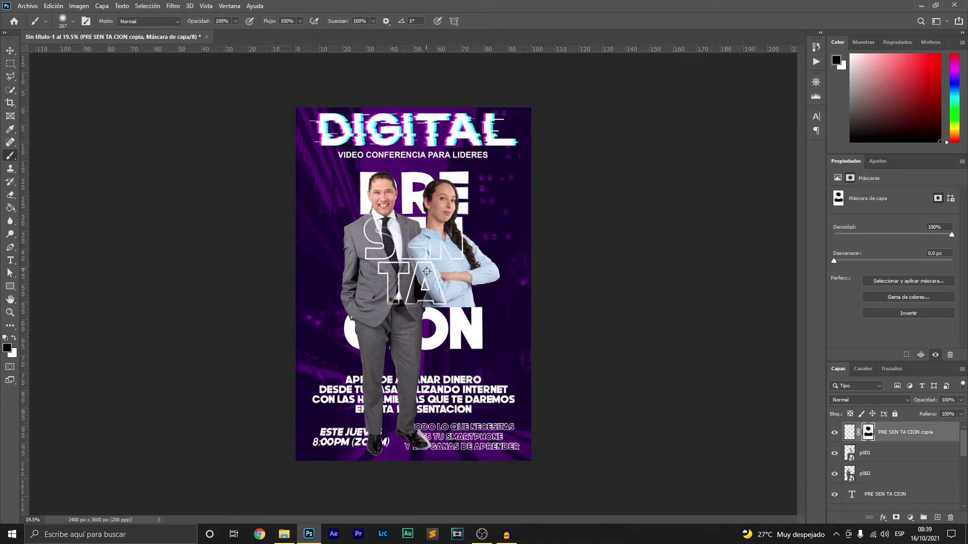
Add layer masks to the p001 and p002 photo layers.
left_click(886, 463)
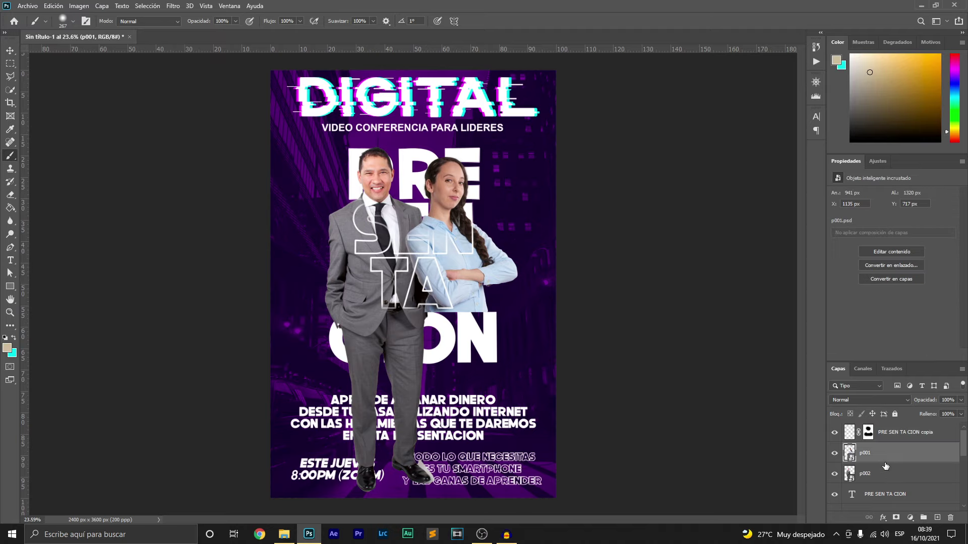
left_click(896, 518)
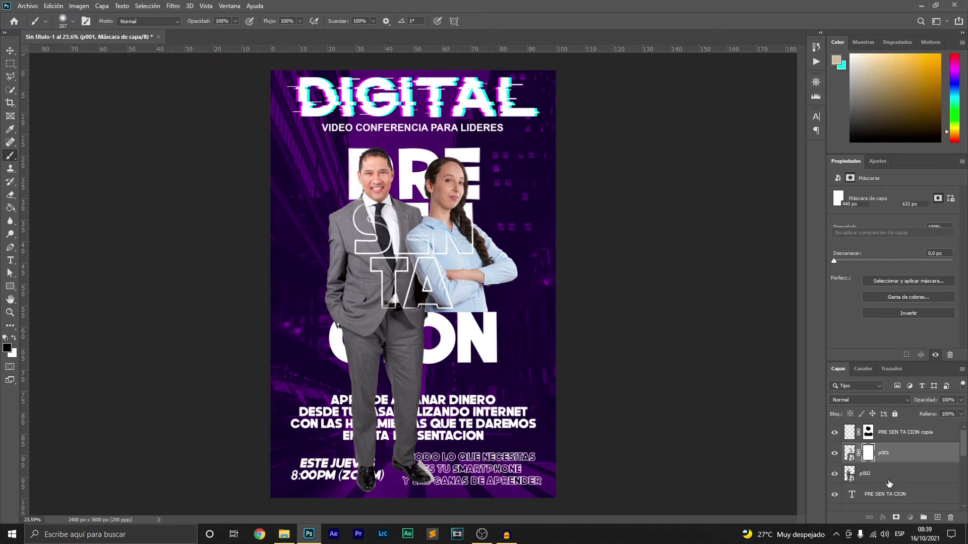
left_click(891, 474)
left_click(896, 517)
Paint black on the masks to hide the man's legs and shoes over CION and the bottom text.
left_click(868, 453)
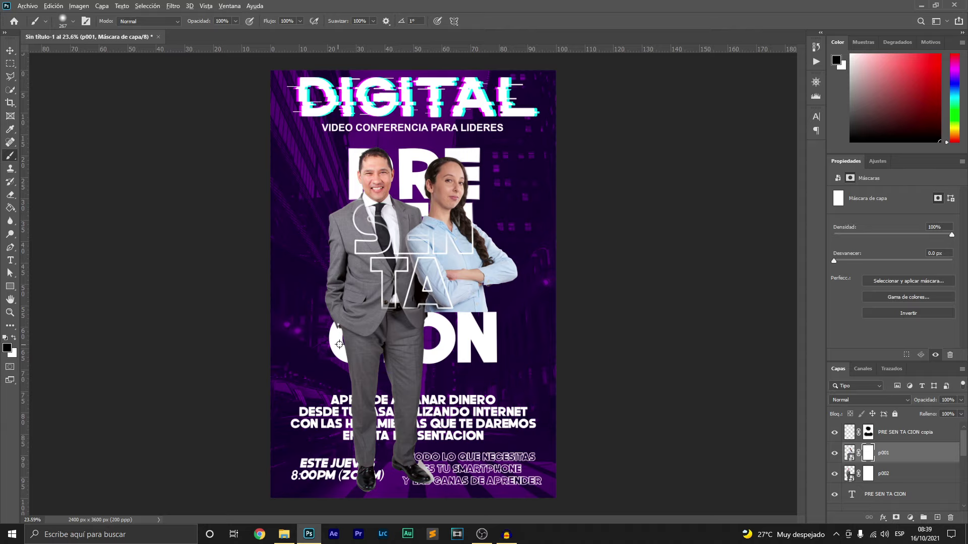
left_click_drag(403, 366, 398, 313)
mouse_move(453, 340)
left_mouse_down()
mouse_move(434, 340)
mouse_move(497, 337)
mouse_move(469, 337)
mouse_move(480, 334)
left_mouse_up()
left_click(414, 334)
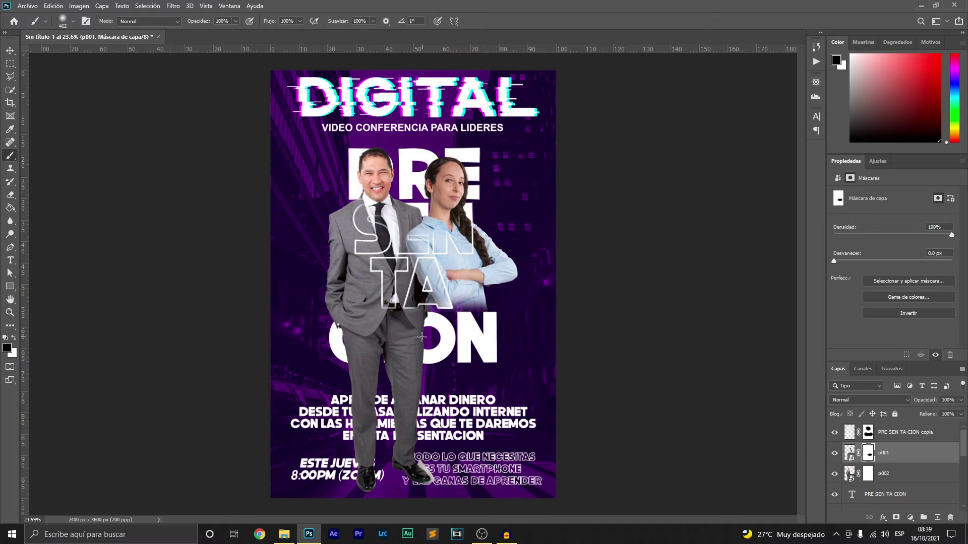
left_click(867, 477)
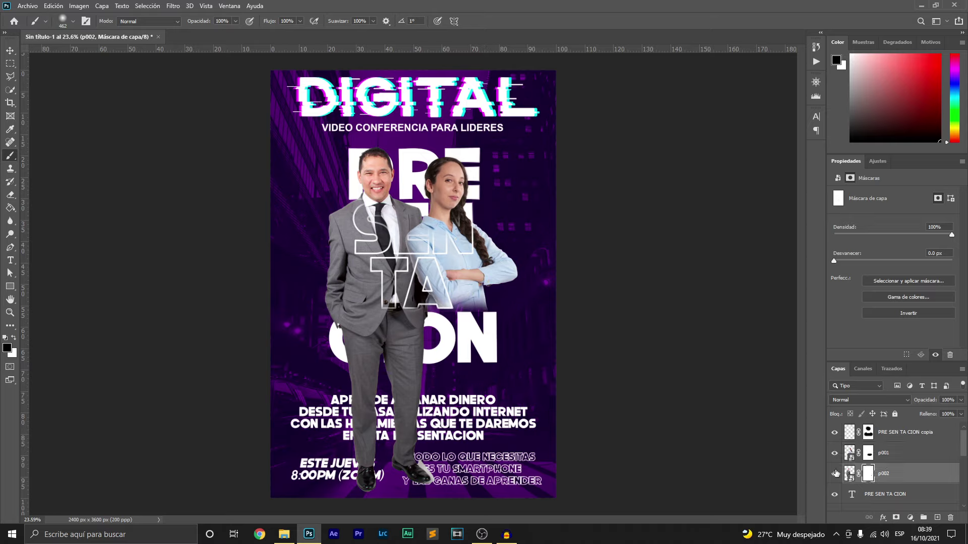
left_click_drag(444, 427, 359, 467)
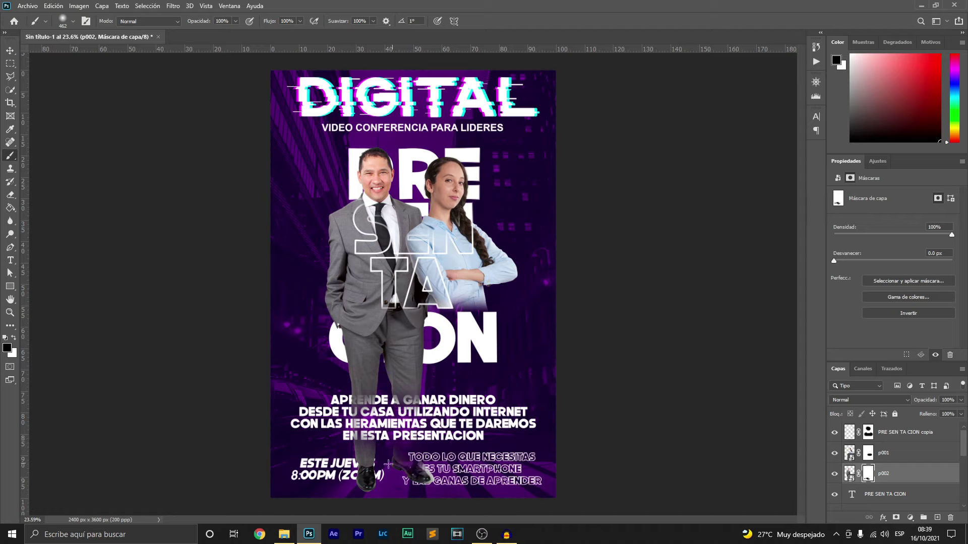
left_click_drag(359, 468, 426, 471)
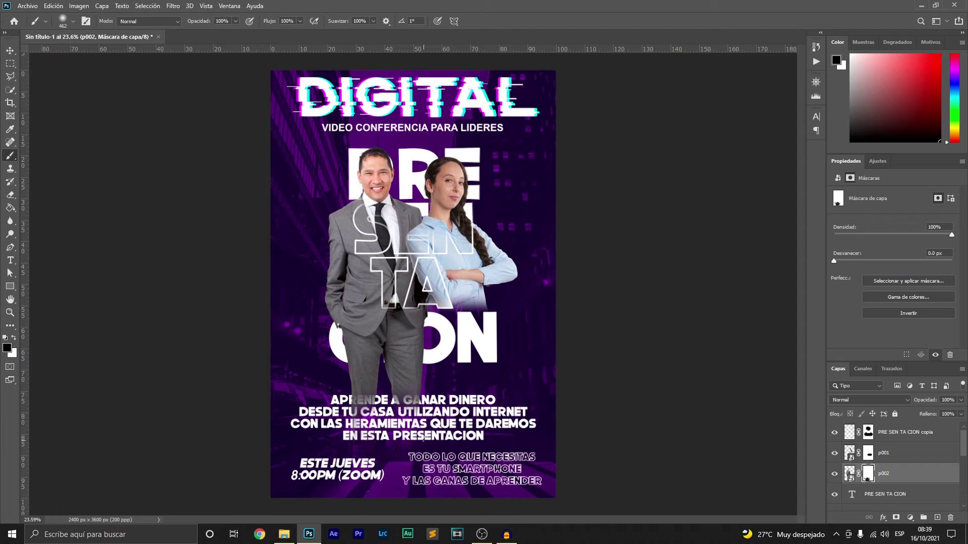
mouse_move(397, 399)
left_mouse_down()
mouse_move(410, 386)
mouse_move(349, 345)
mouse_move(419, 338)
mouse_move(366, 341)
left_mouse_up()
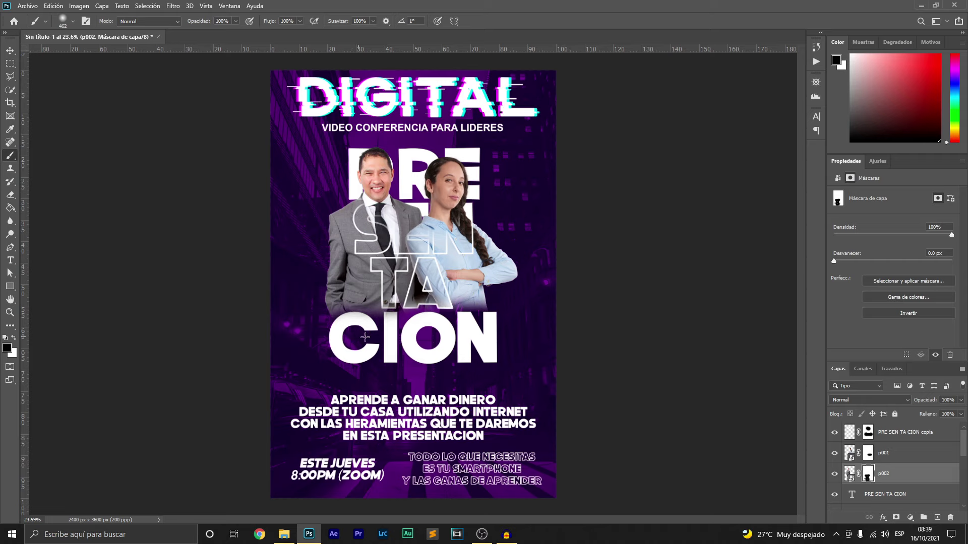
scroll(424, 224, "up", 2)
scroll(424, 225, "up", 2)
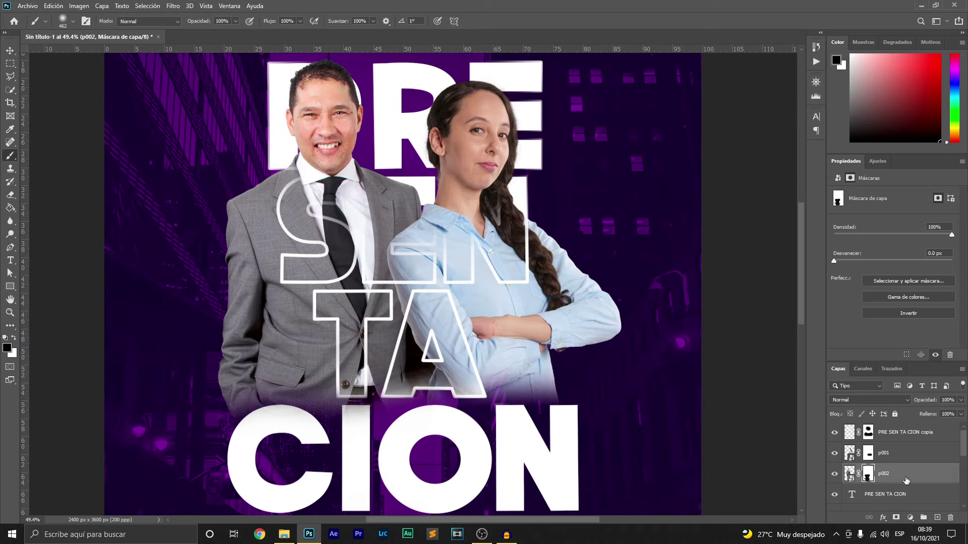
Add a new empty layer above p002.
left_click(937, 518)
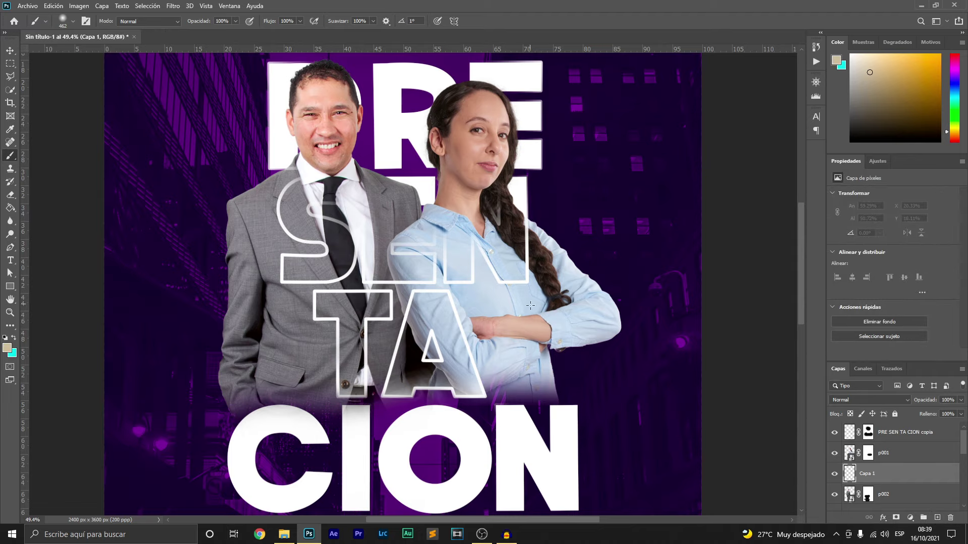
left_click(9, 50)
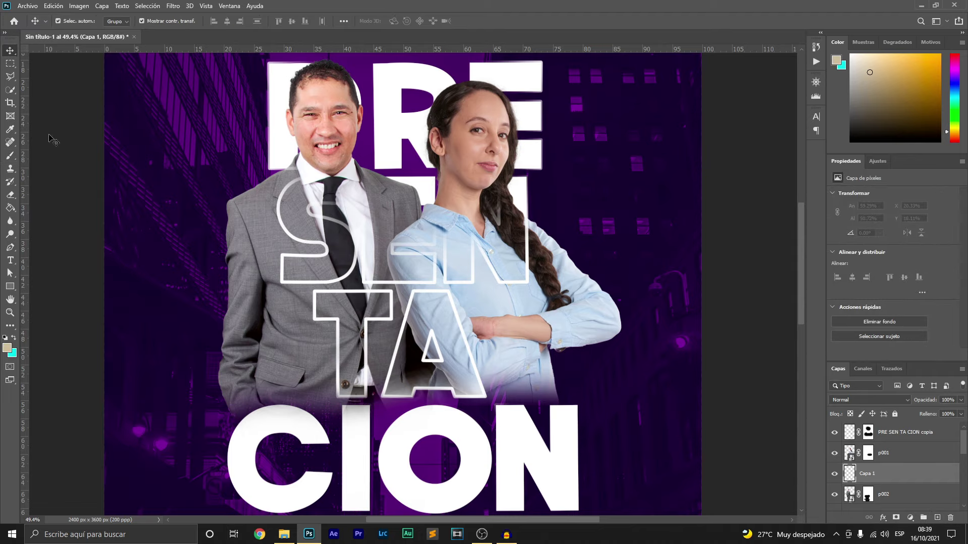
scroll(399, 295, "down", 5)
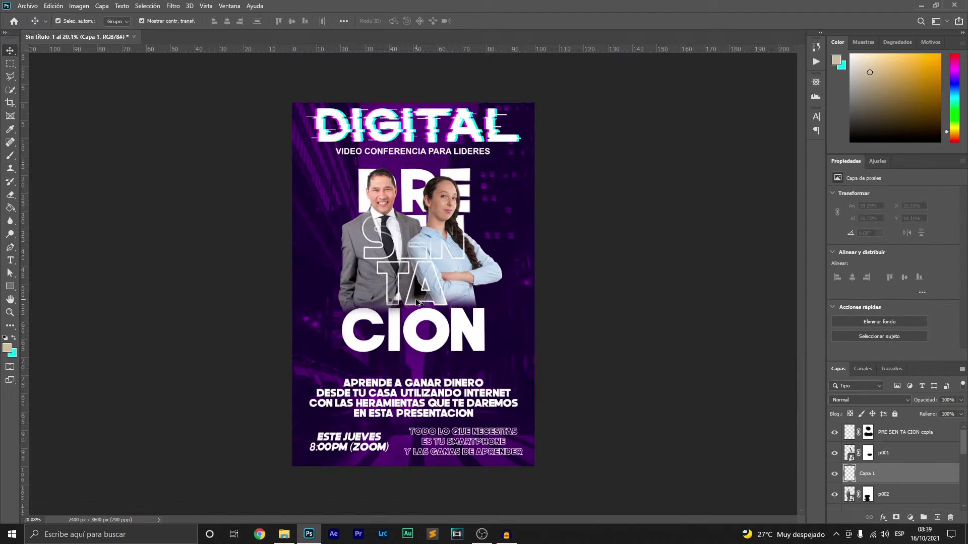
scroll(428, 292, "up", 2)
scroll(427, 292, "up", 2)
scroll(421, 261, "up", 1)
scroll(420, 262, "up", 2)
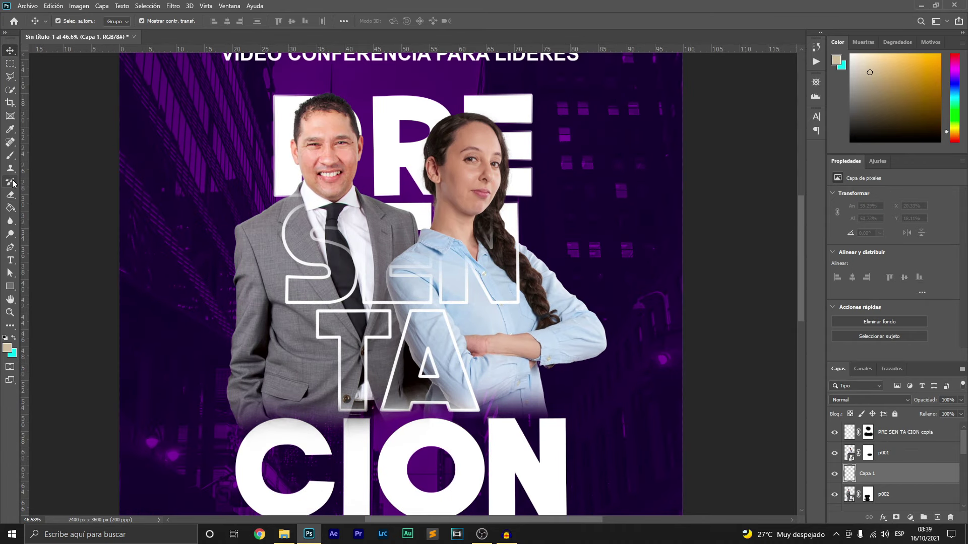
Switch to a smaller brush with #000000 black as the foreground colour.
left_click(10, 155)
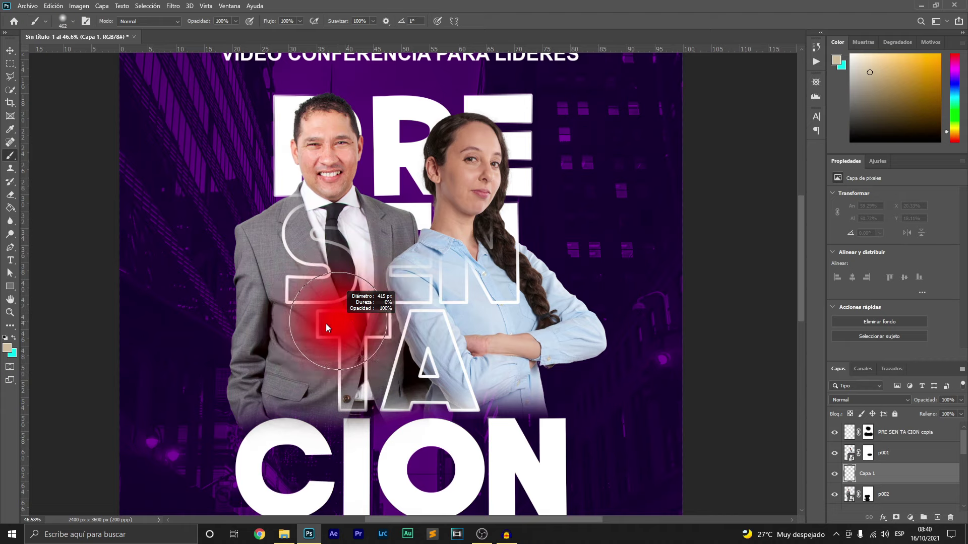
left_click_drag(342, 325, 313, 325)
left_click(9, 348)
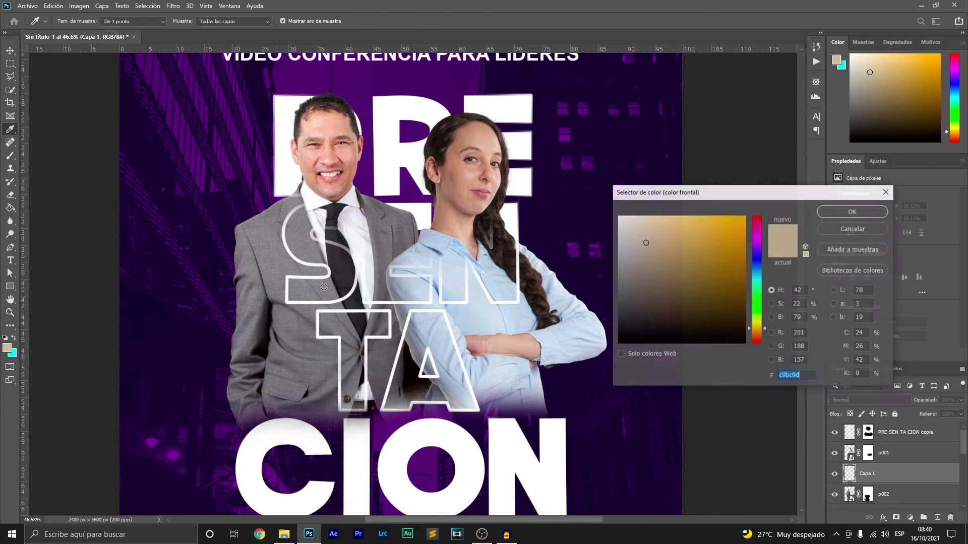
left_click(808, 376)
type("000000")
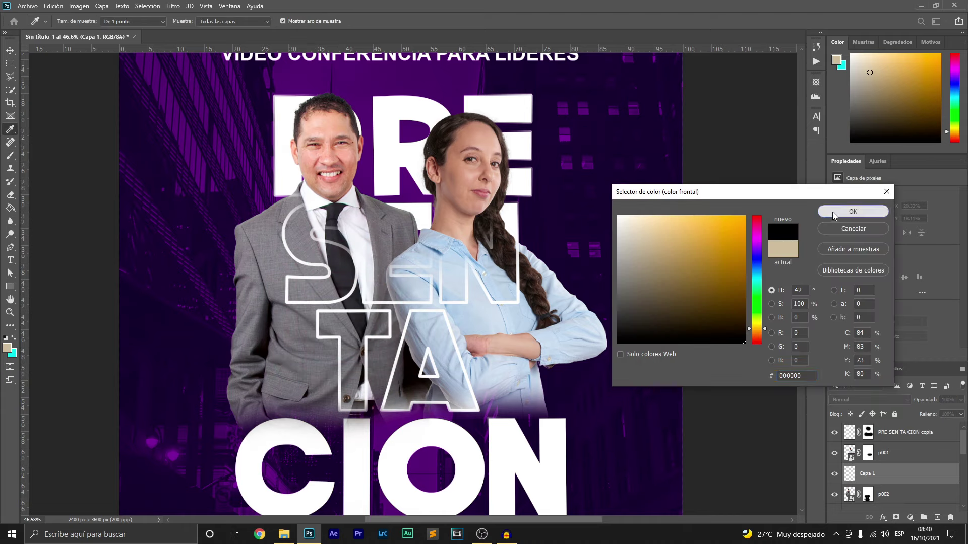
left_click(833, 211)
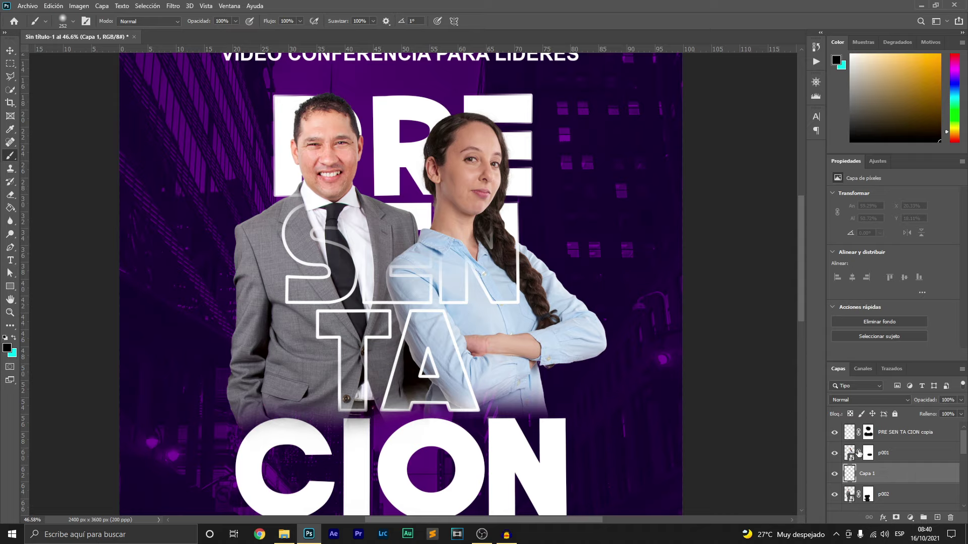
Paint black shading over the man on Capa 1, lower it to 55% opacity, and add Capa 2.
key("bracketright")
left_click(410, 316)
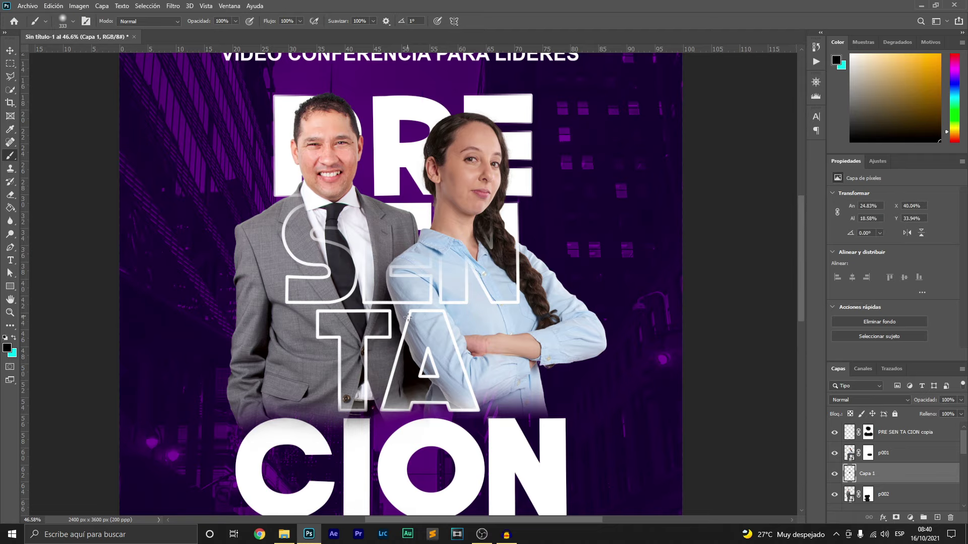
left_click_drag(414, 342, 388, 373)
scroll(457, 326, "down", 5)
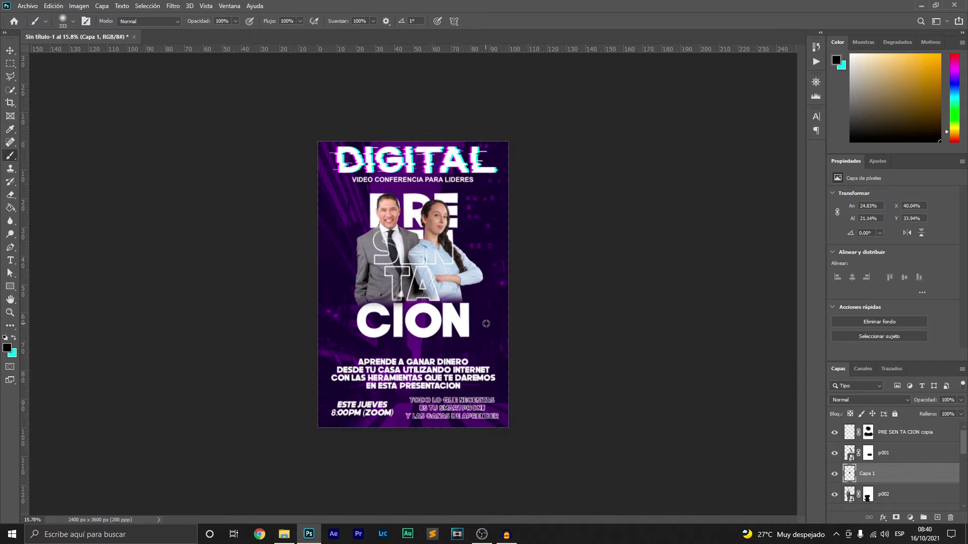
scroll(471, 297, "up", 5)
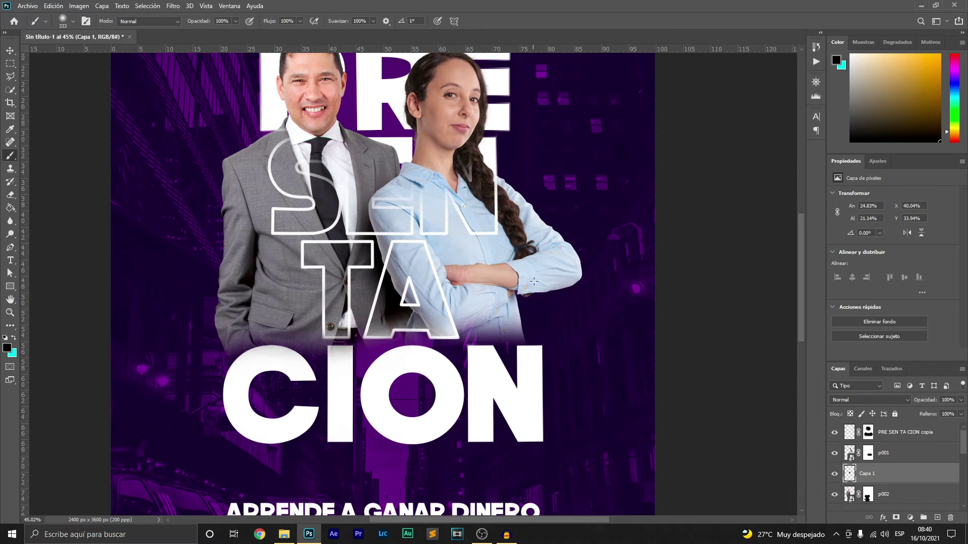
left_click(961, 400)
left_click_drag(960, 413, 931, 413)
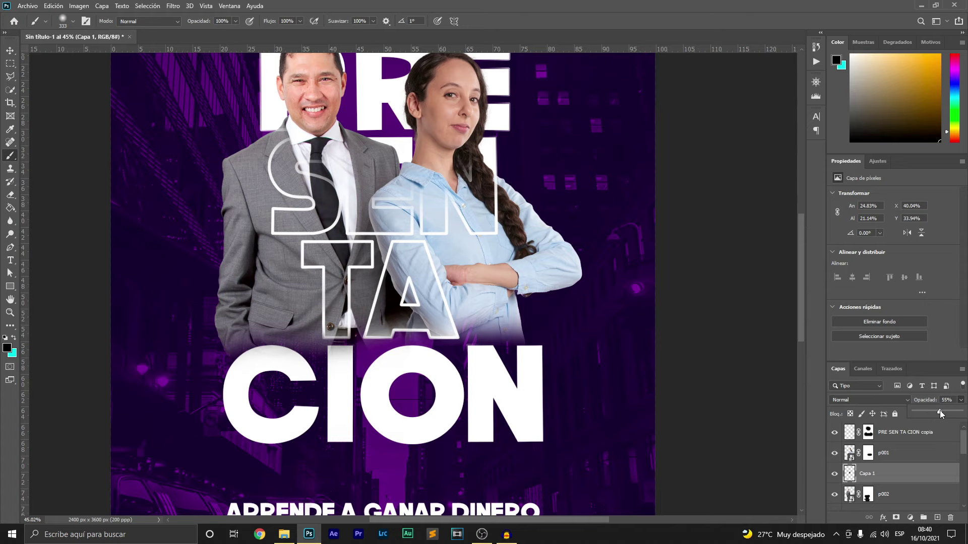
left_click(937, 517)
Clip Capa 2 to p001 and paint dark shading where the man and woman meet near SEN and TA.
right_click(902, 453)
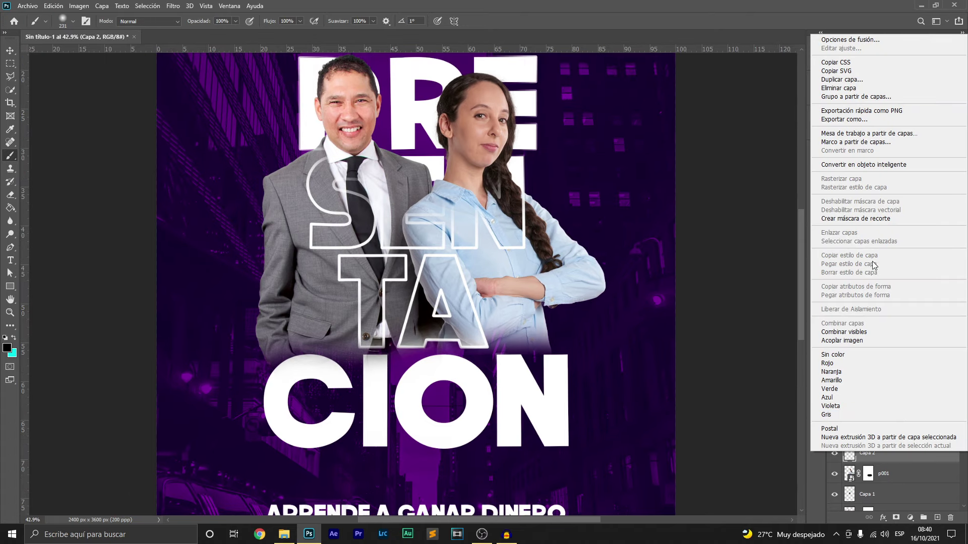
left_click(855, 219)
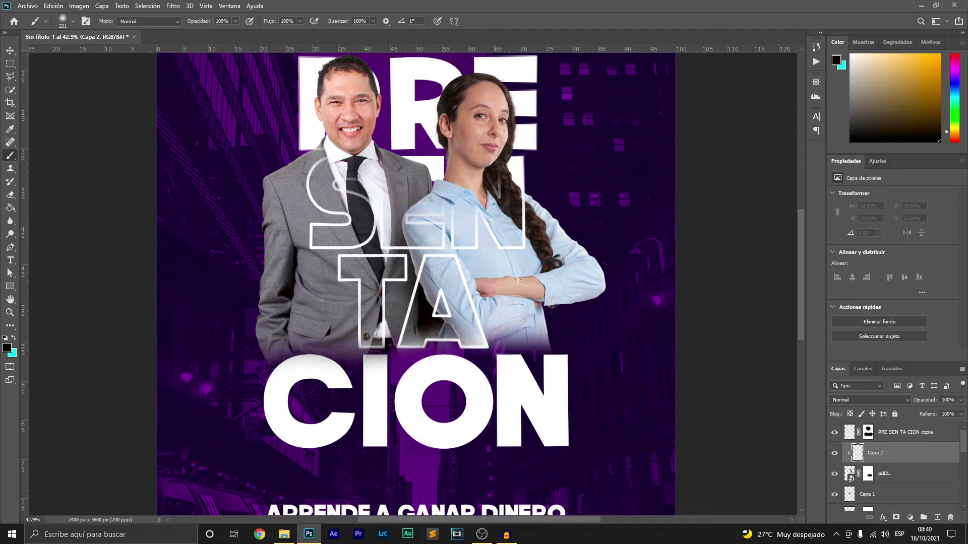
right_click(321, 251, "alt")
left_click_drag(378, 277, 417, 338)
left_click_drag(380, 281, 361, 260)
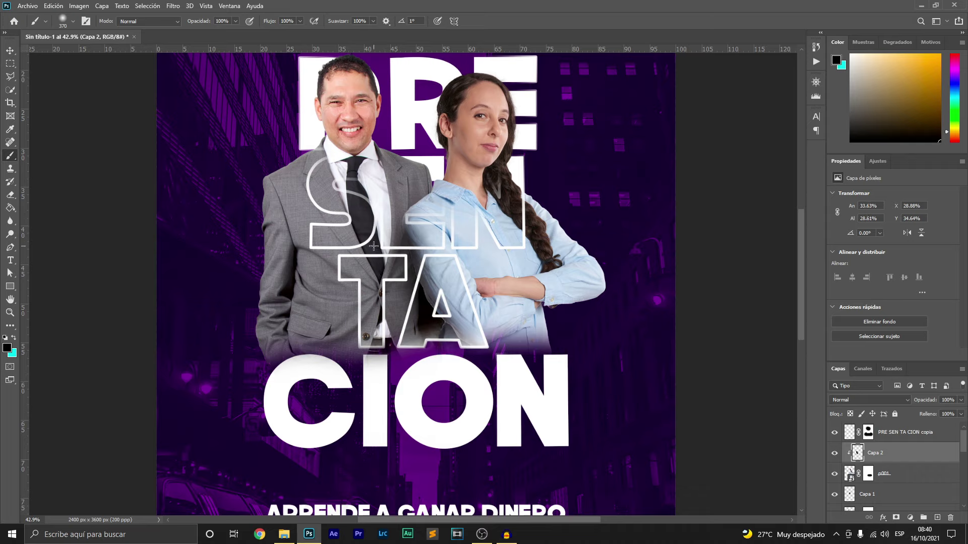
scroll(361, 261, "down", 5)
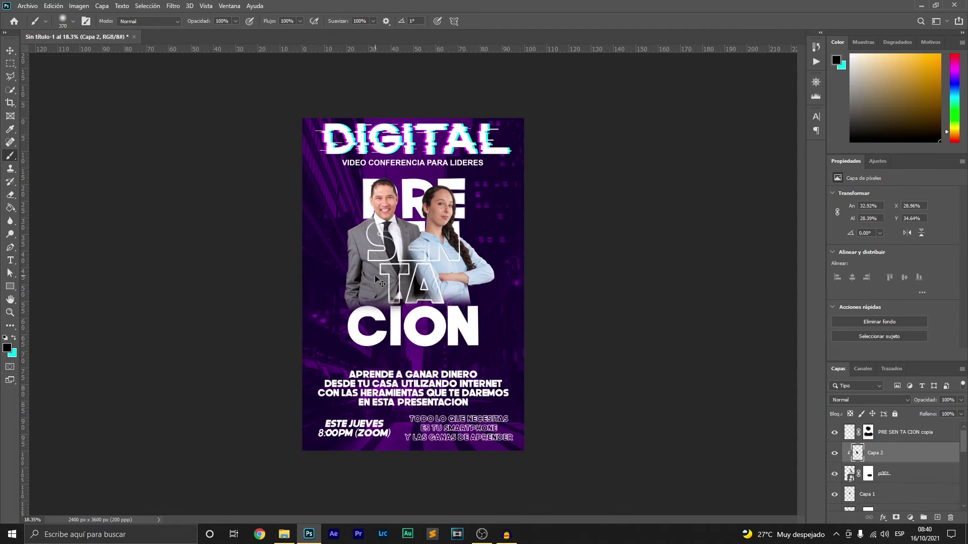
scroll(374, 274, "up", 1)
Deselect all layers, then select the PRE SEN TA CION copia layer.
left_click(10, 50)
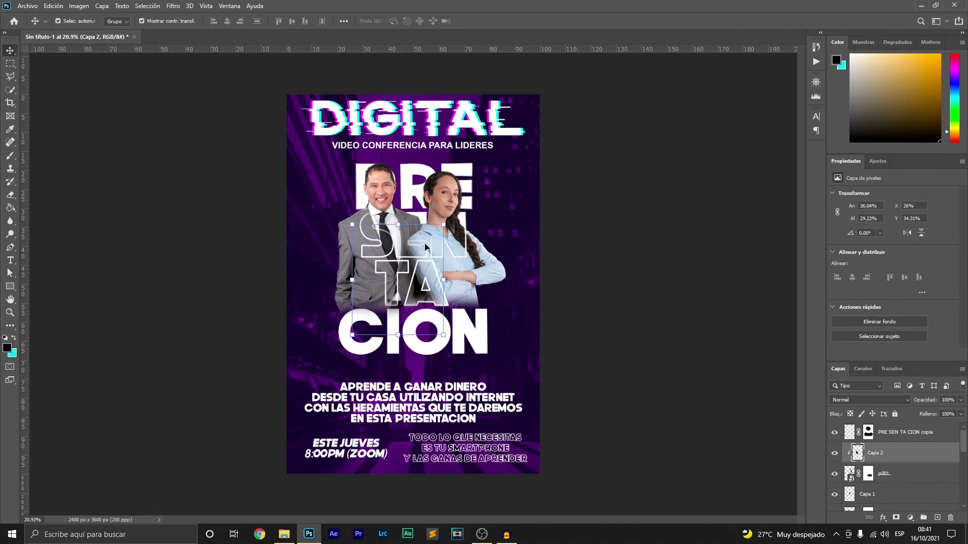
left_click(554, 288)
scroll(388, 224, "up", 2)
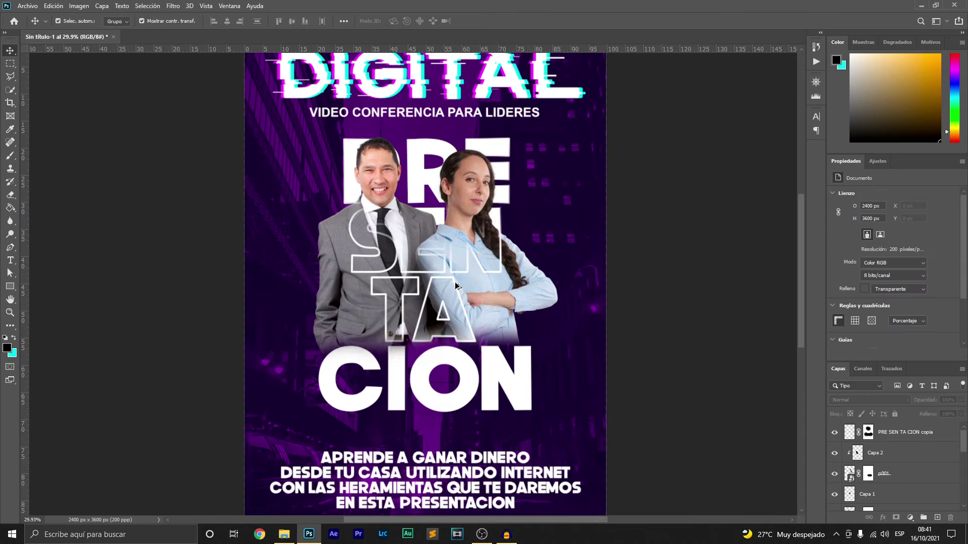
scroll(414, 288, "down", 1)
scroll(415, 288, "up", 1)
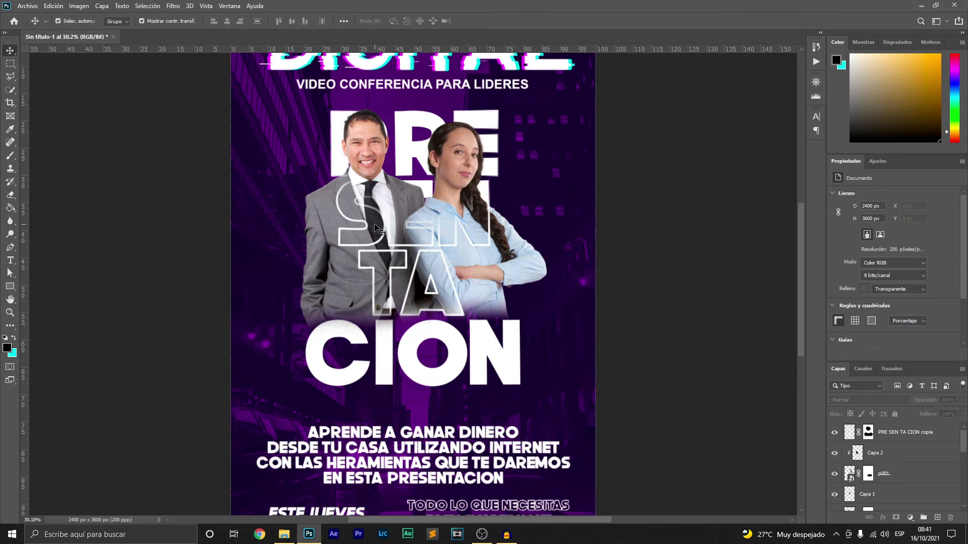
scroll(448, 298, "down", 1)
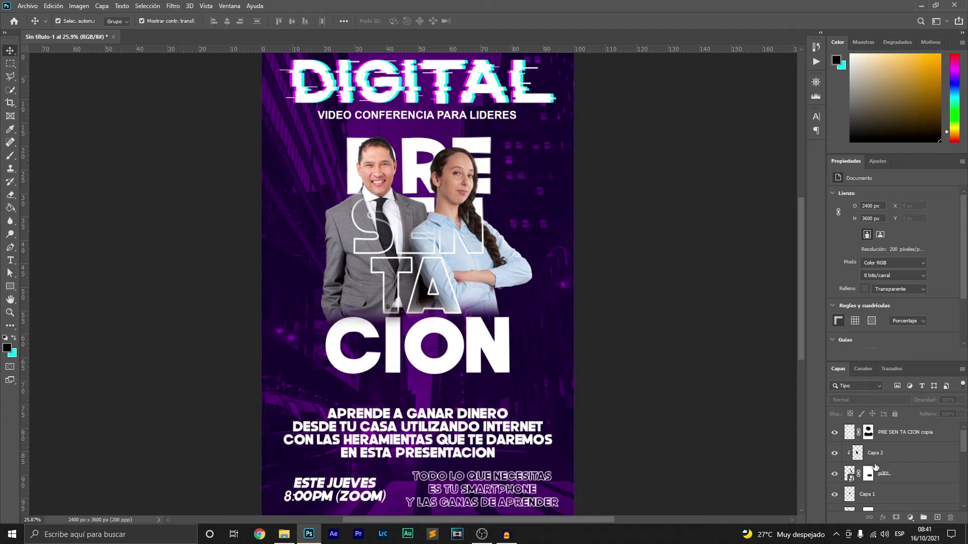
left_click(941, 439)
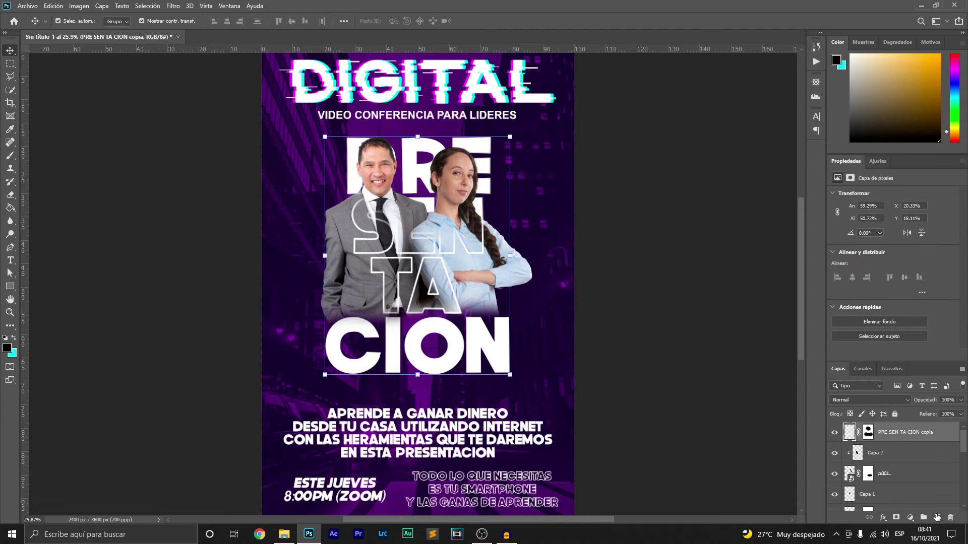
Add Capa 3 above the outline text and sample dark purple from the background.
left_click(936, 517)
left_click(835, 453)
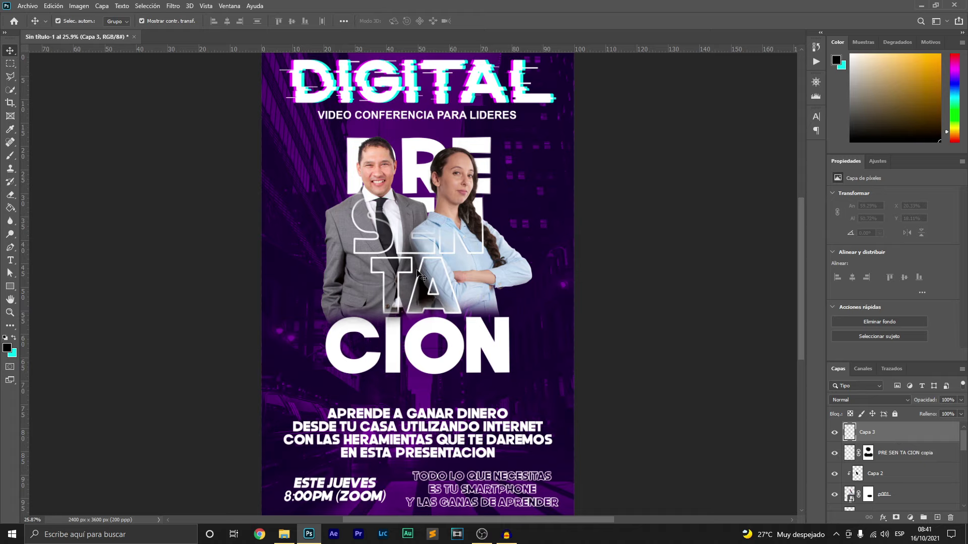
left_click(10, 156)
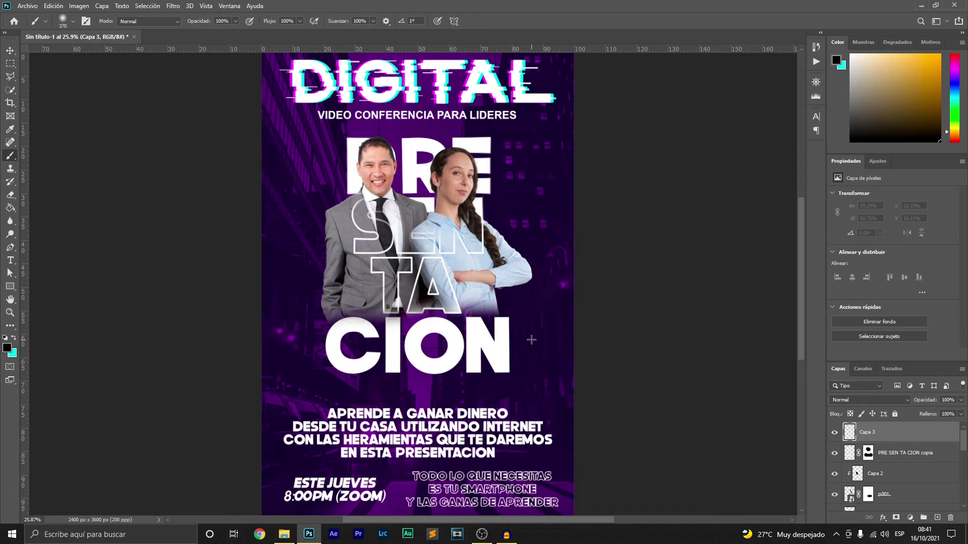
left_click(524, 321, "alt")
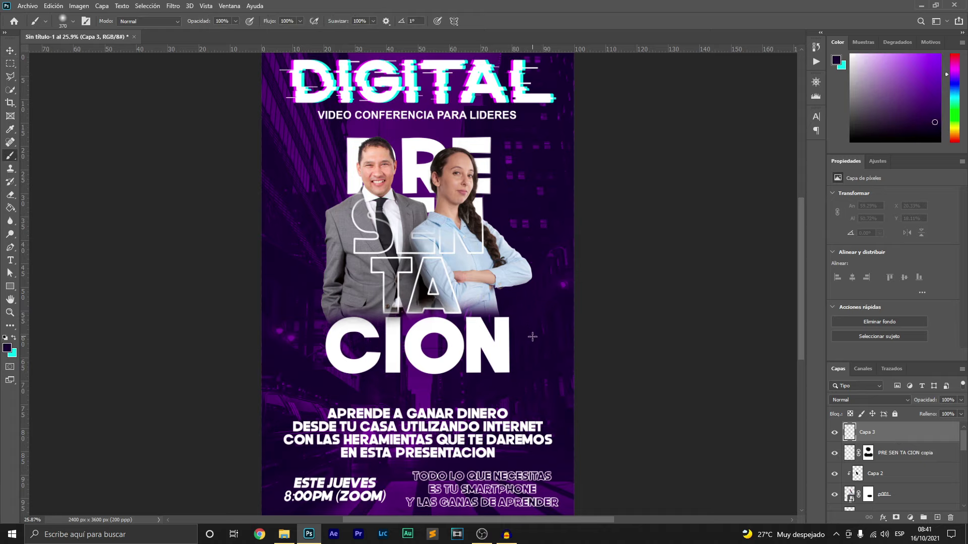
left_click(529, 358, "alt")
Paint purple over the CION letters and set Capa 3's opacity to 46%.
left_click_drag(497, 351, 478, 359)
left_click_drag(336, 348, 509, 356)
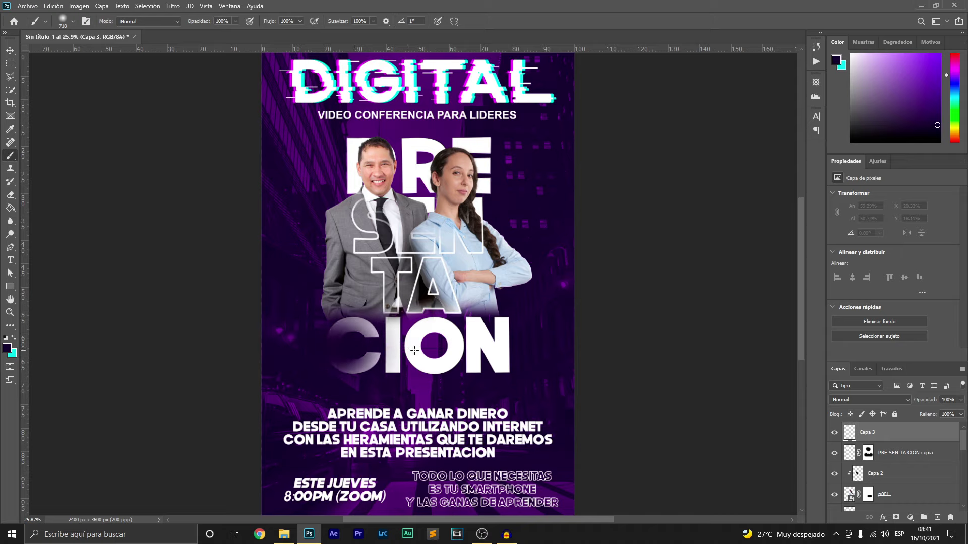
left_click_drag(510, 356, 531, 353)
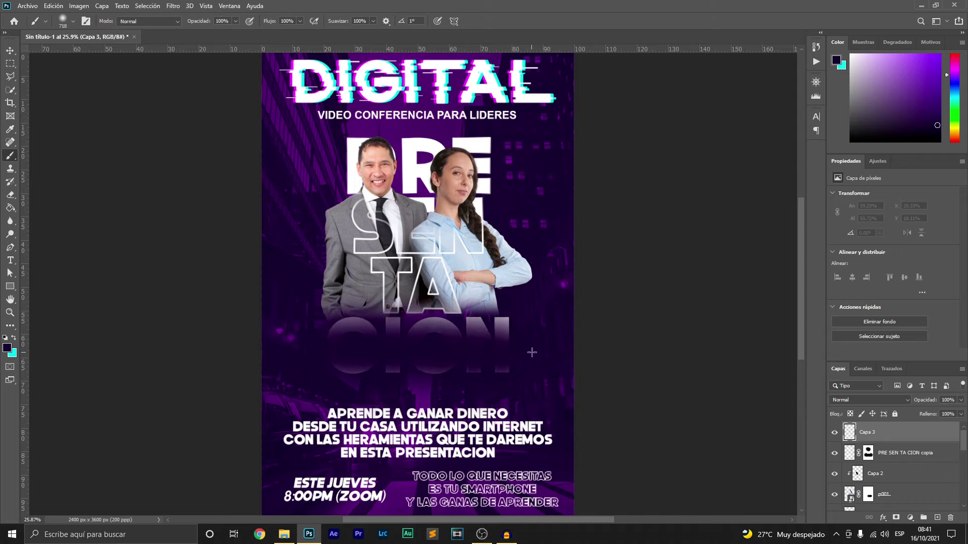
left_click(961, 400)
left_click_drag(939, 411, 934, 412)
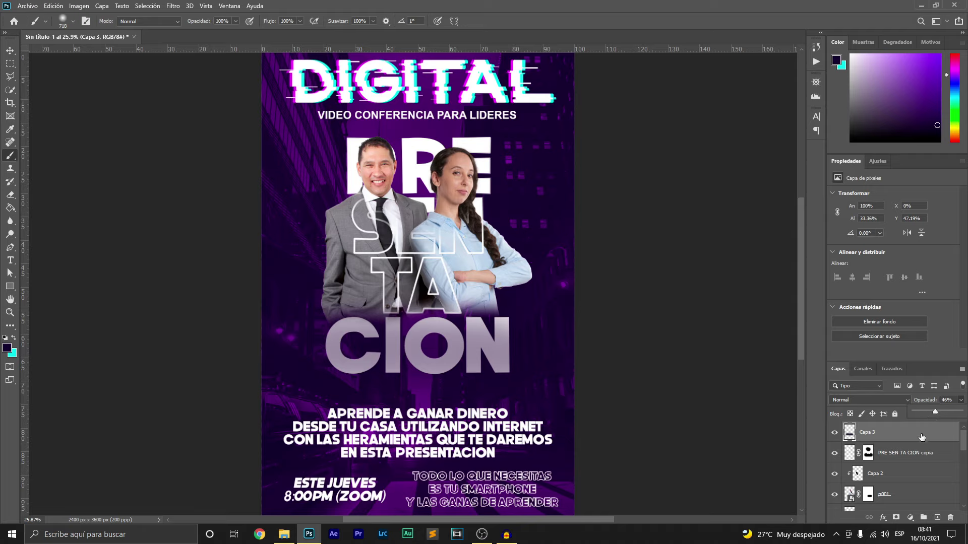
left_click(962, 401)
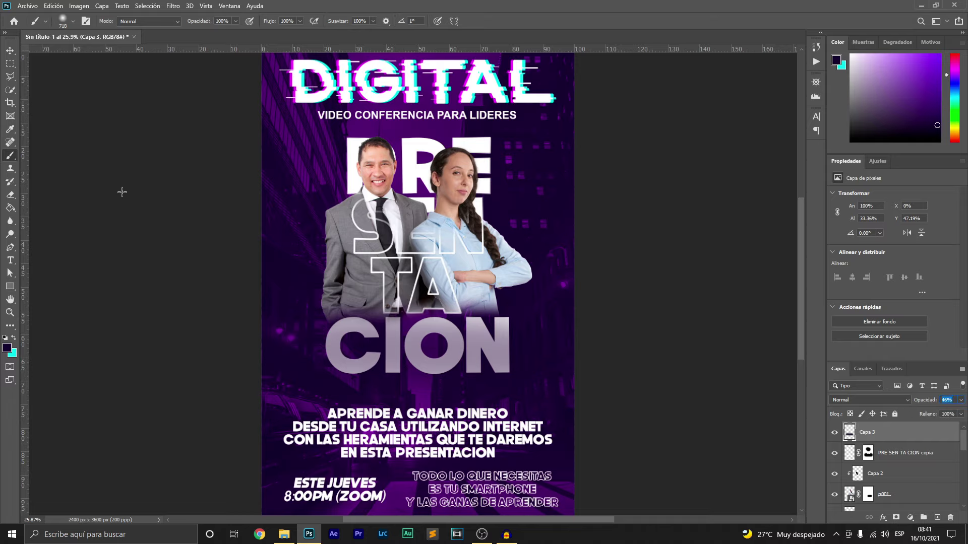
Create a new text block with the person's first name and surname on two lines.
left_click(11, 261)
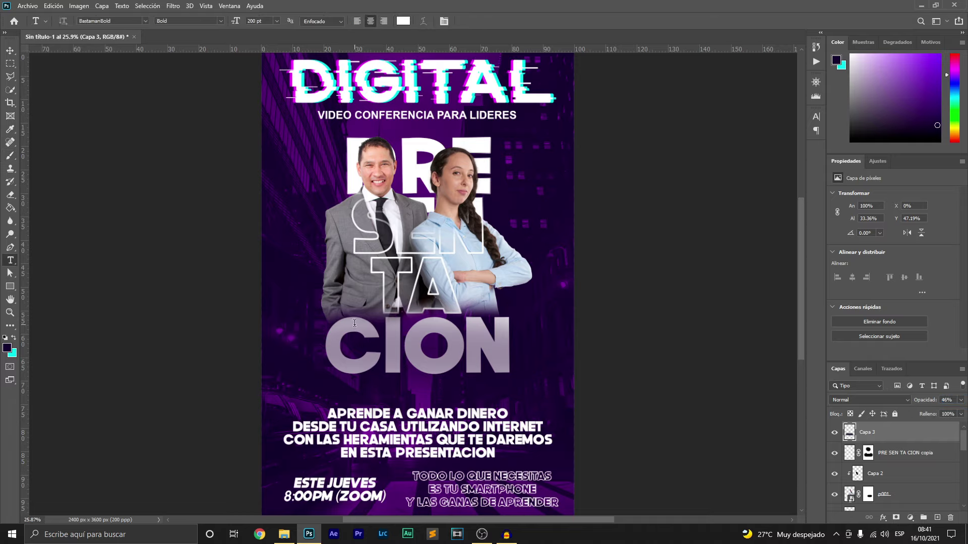
left_click(360, 354)
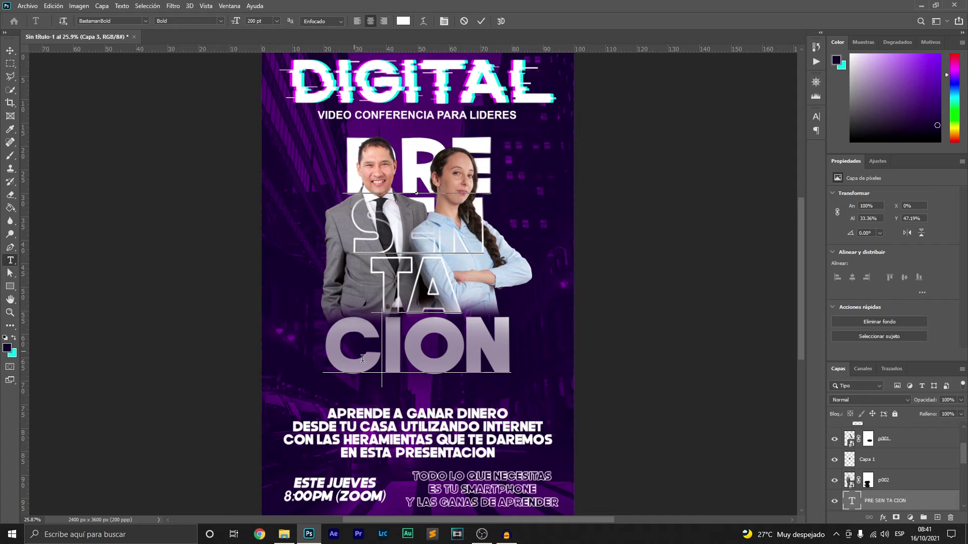
left_click(464, 21)
left_click(266, 275)
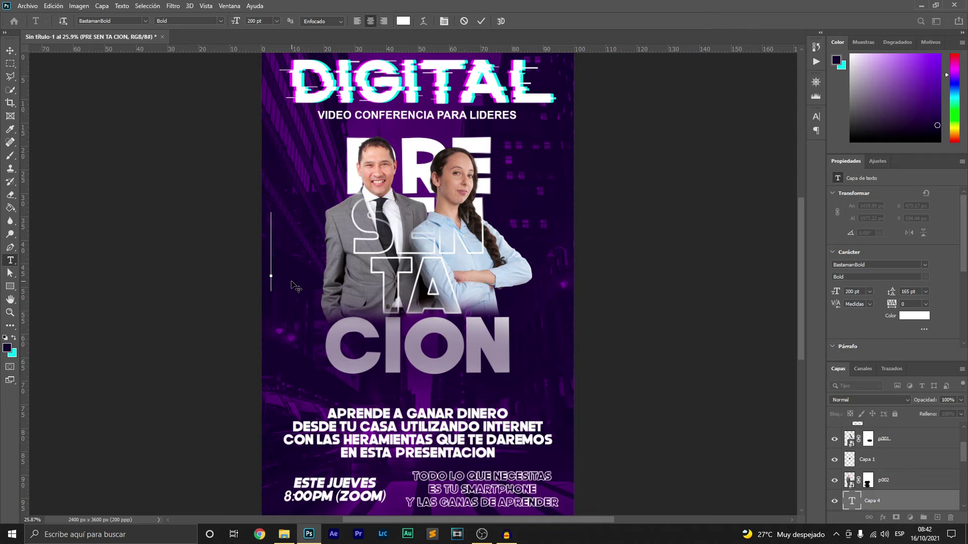
type("AB")
key("BackSpace")
key("BackSpace")
type("ES")
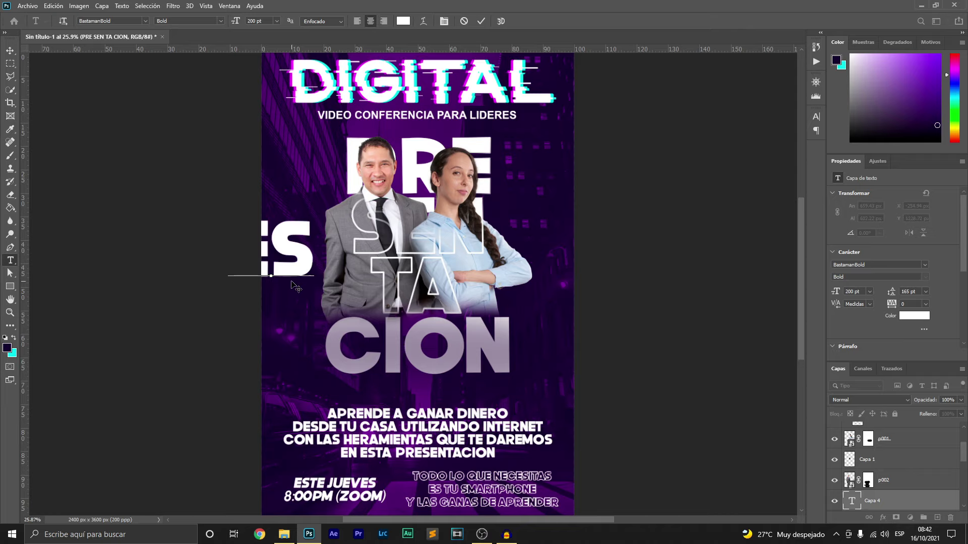
type("teban")
key("Return")
type("Villeda")
left_click(10, 50)
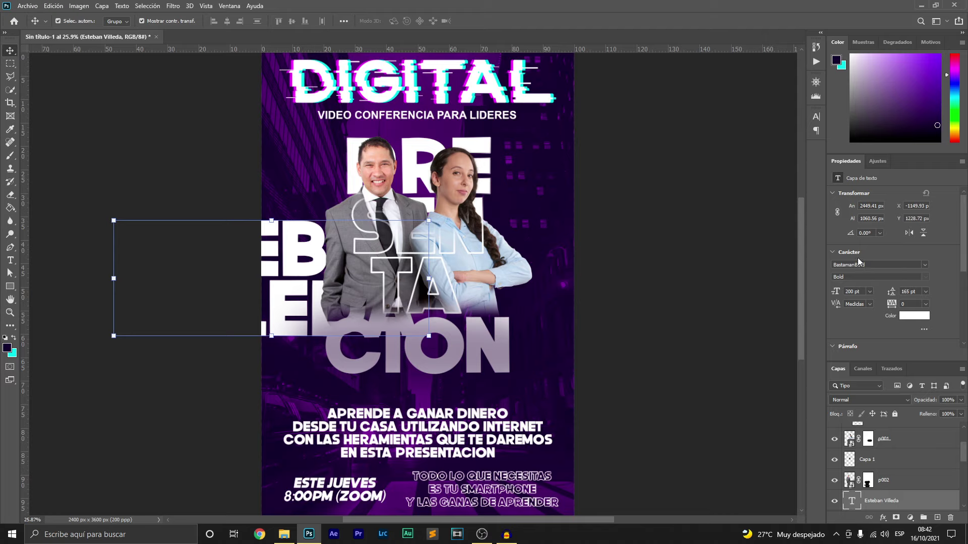
Set the name to 36 pt, place it over the C of CION, and move its layer to the top.
left_click(869, 293)
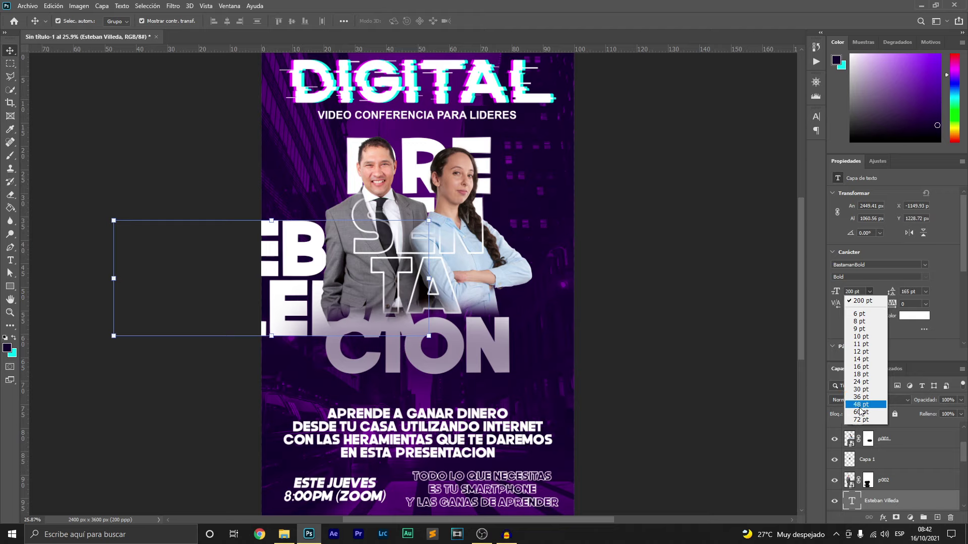
left_click(861, 399)
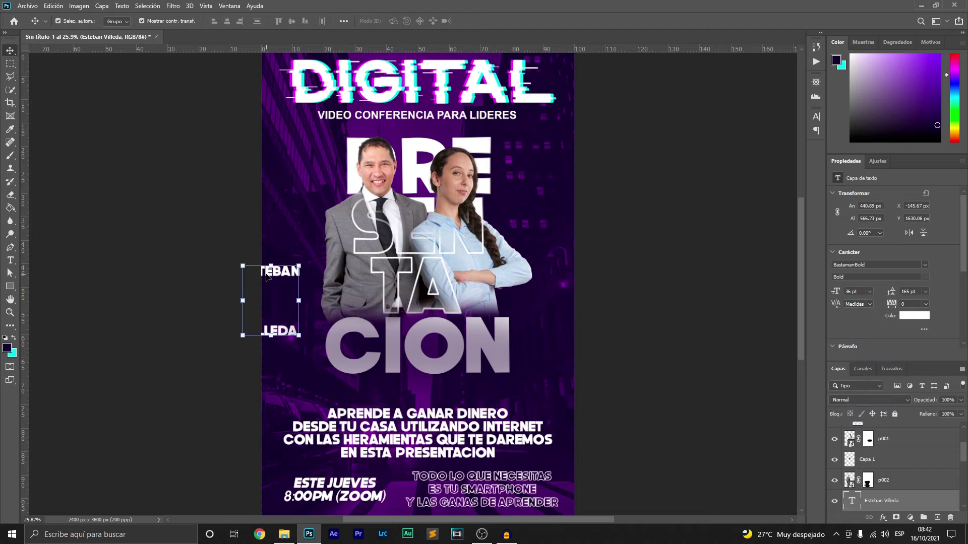
left_click_drag(273, 275, 300, 335)
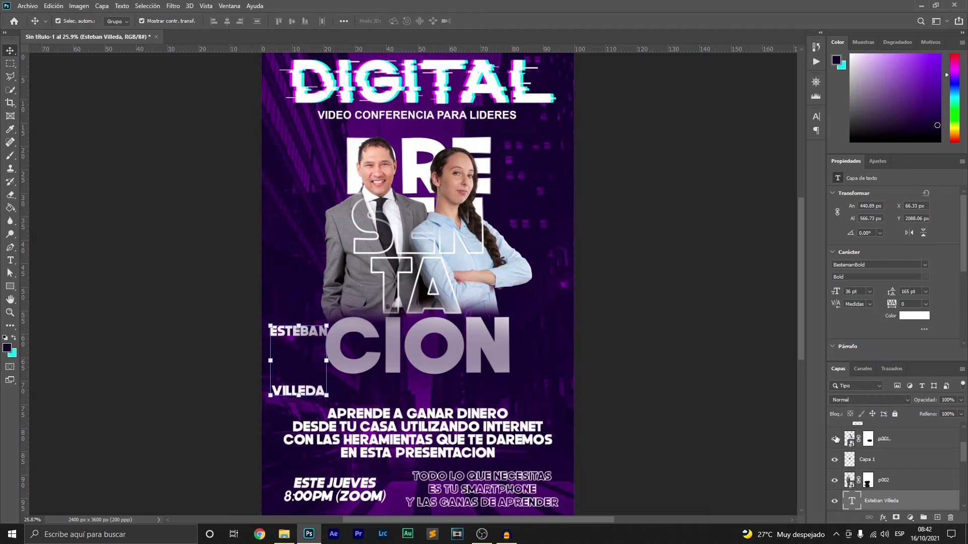
left_click_drag(916, 502, 903, 416)
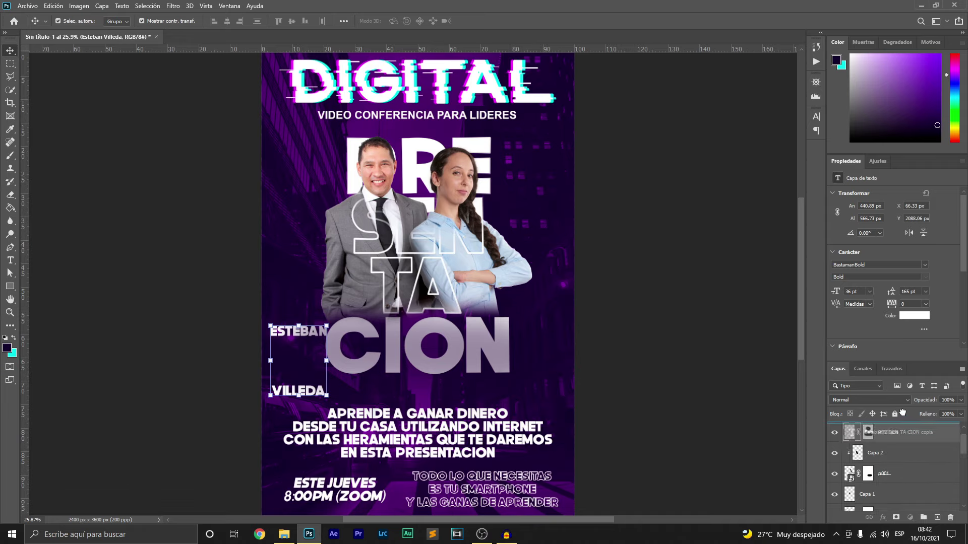
left_click_drag(903, 417, 901, 425)
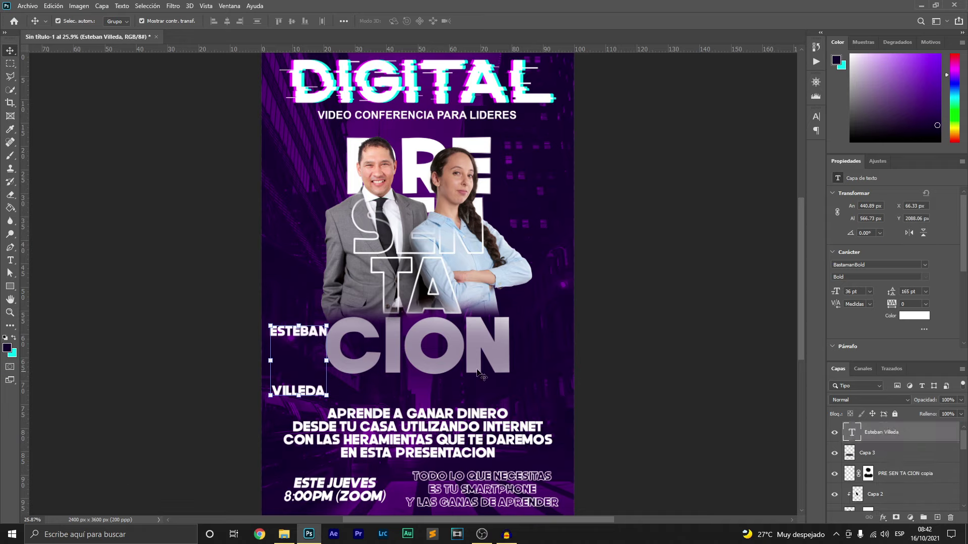
left_click_drag(305, 337, 356, 330)
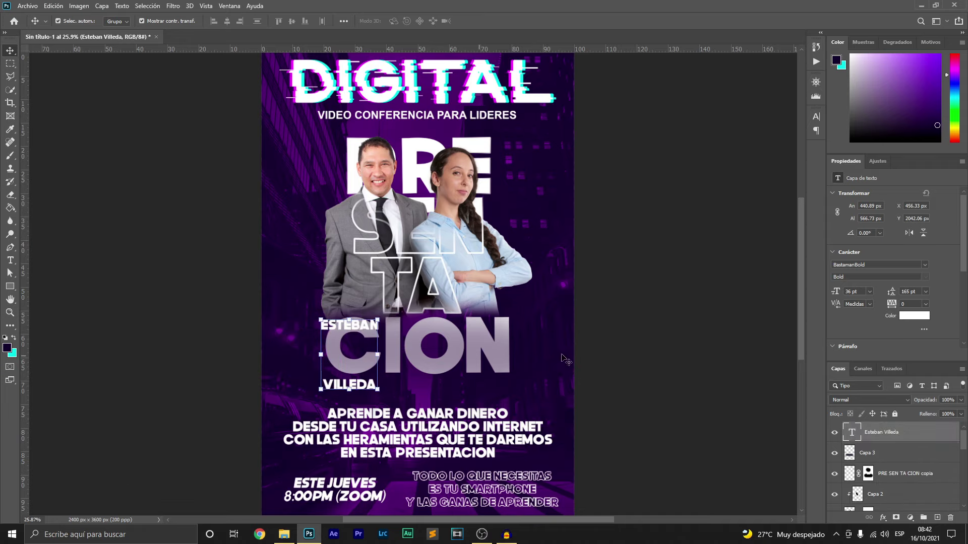
left_click(878, 265)
Set the name in Surender Regular at 70 pt, overlapping the C of CION.
type("urender")
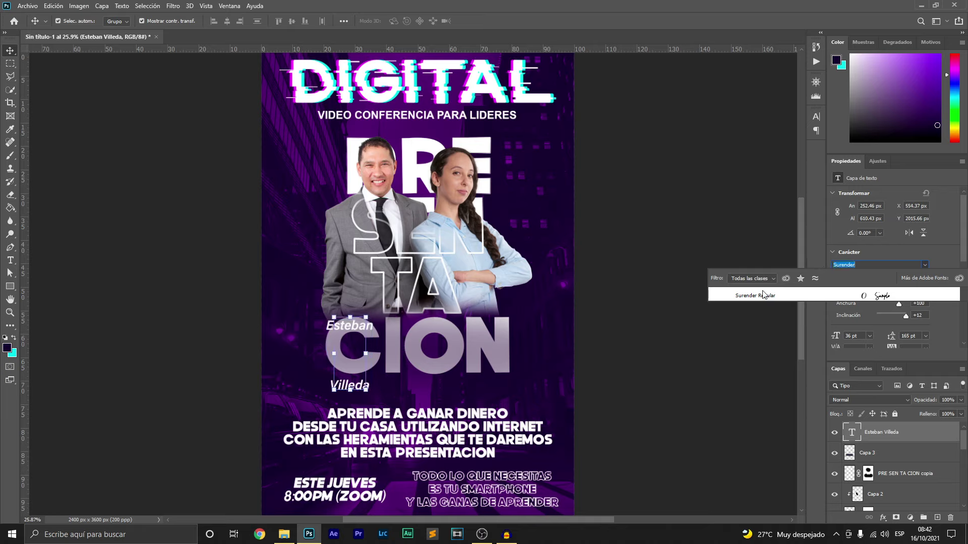
left_click(766, 296)
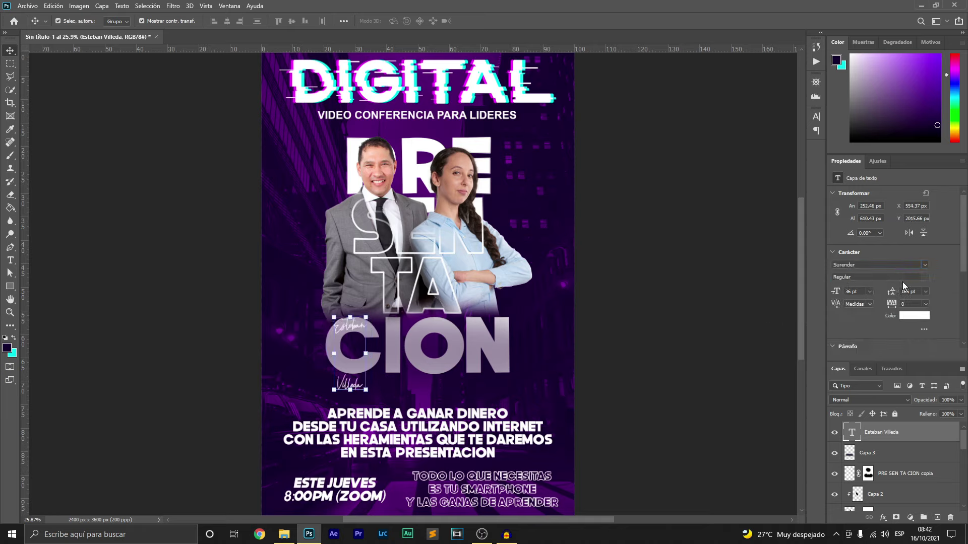
left_click(871, 295)
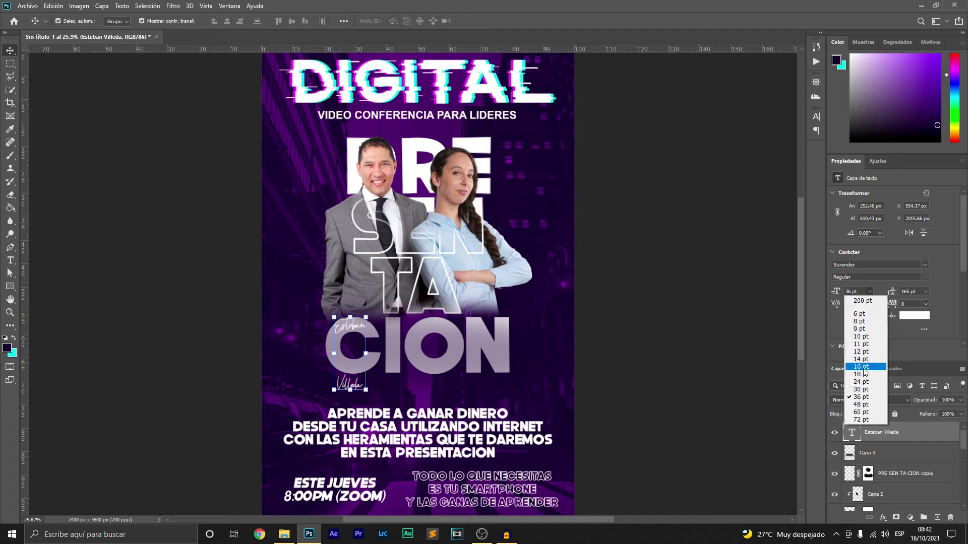
left_click(855, 402)
left_click(10, 260)
left_click(347, 348)
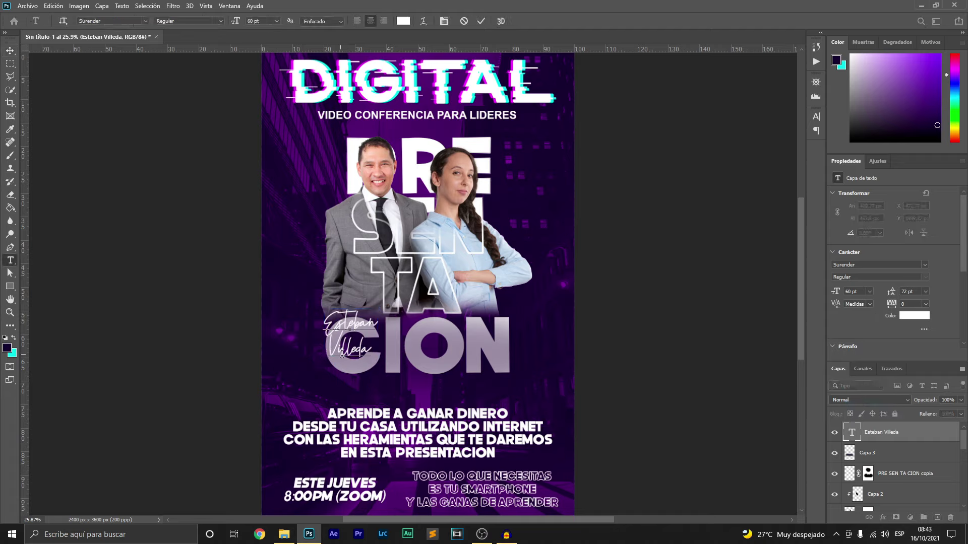
left_click(10, 50)
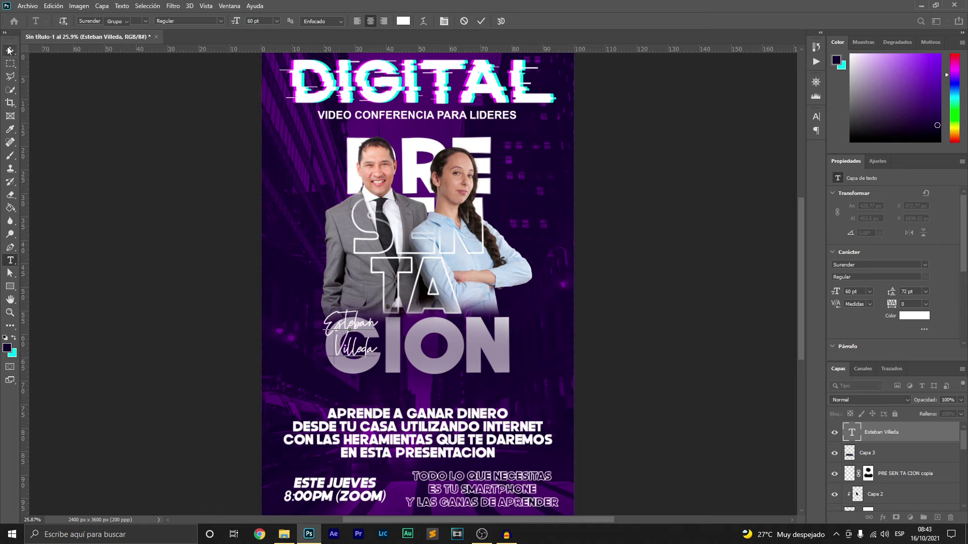
left_click_drag(362, 329, 378, 348)
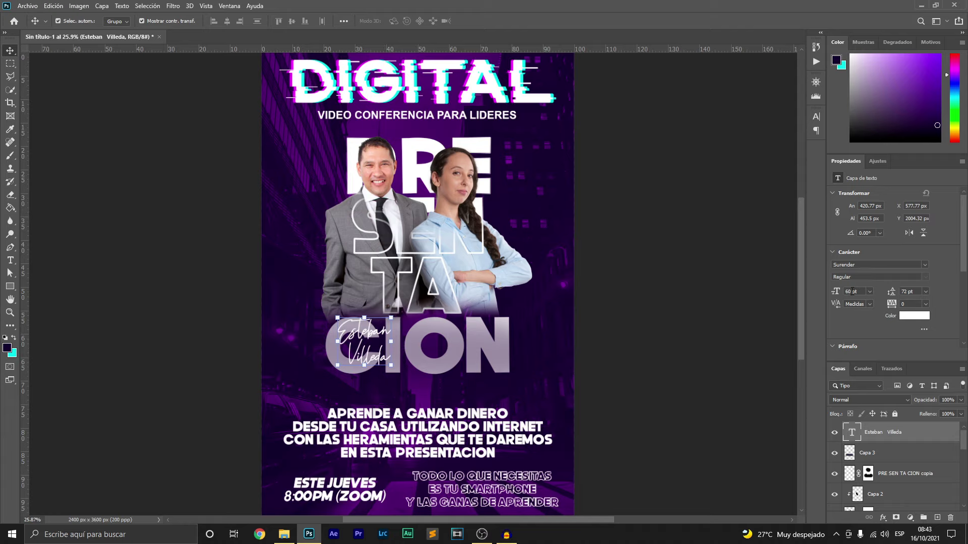
type("78")
type("70")
key("Return")
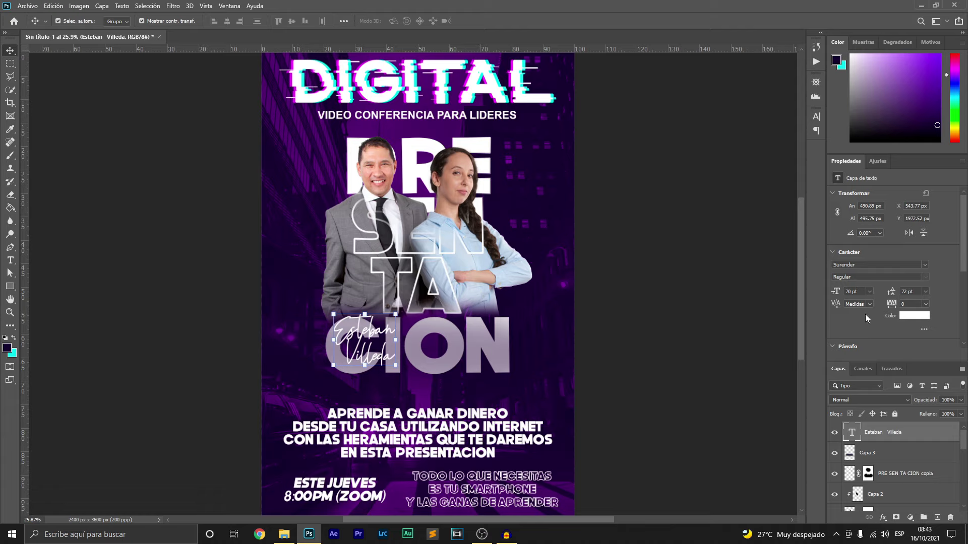
Set the name caption to an 80 pt font size with 95 pt leading.
left_click(906, 291)
type("80")
key("Return")
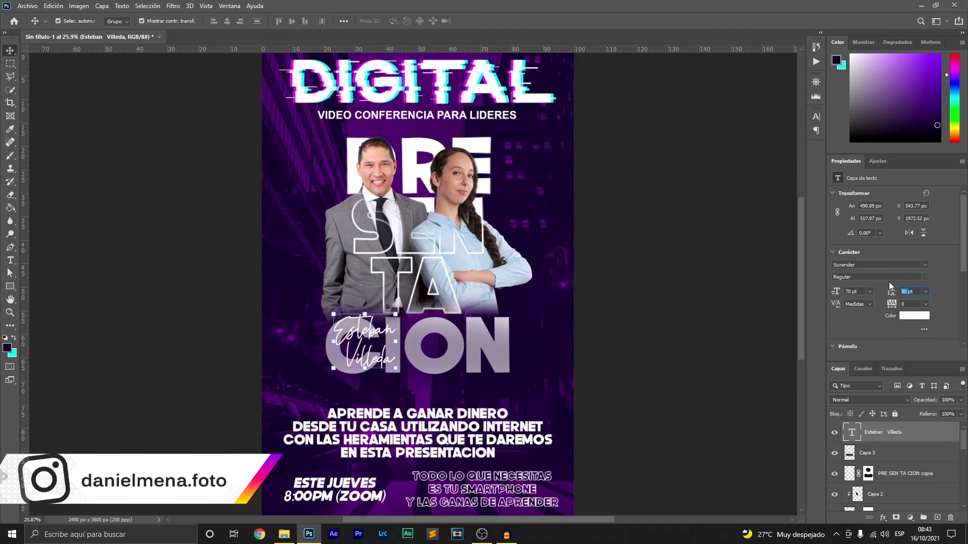
type("85")
key("Return")
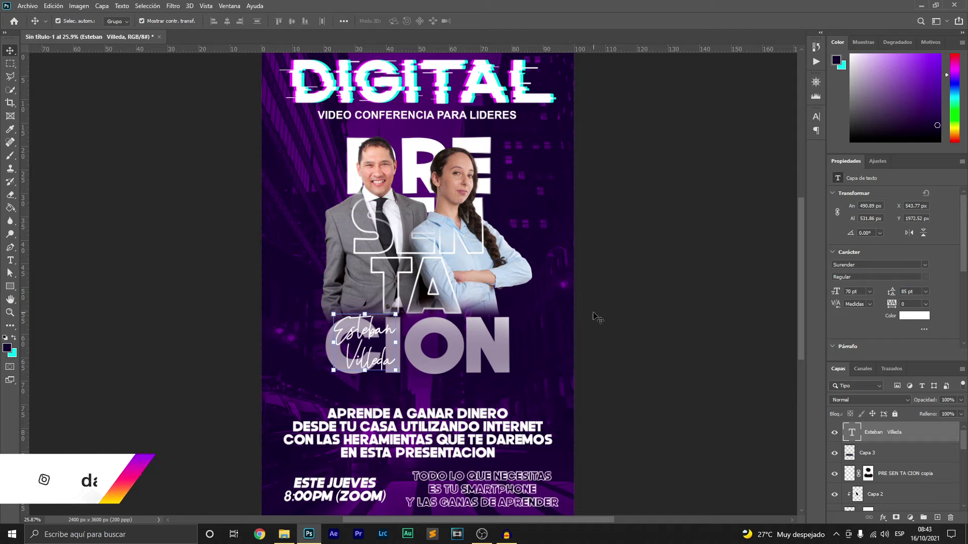
left_click(848, 291)
type("80")
key("Return")
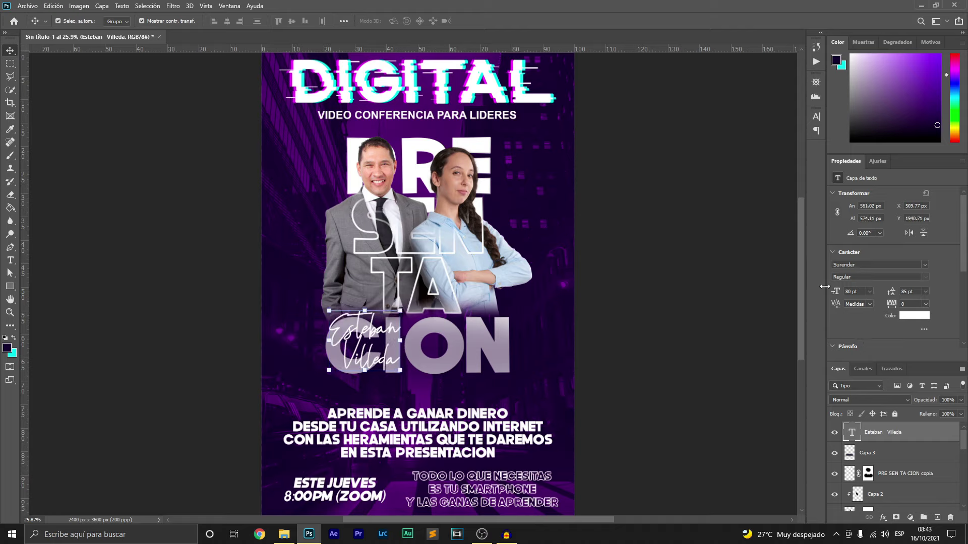
left_click(907, 291)
type("5")
key("Return")
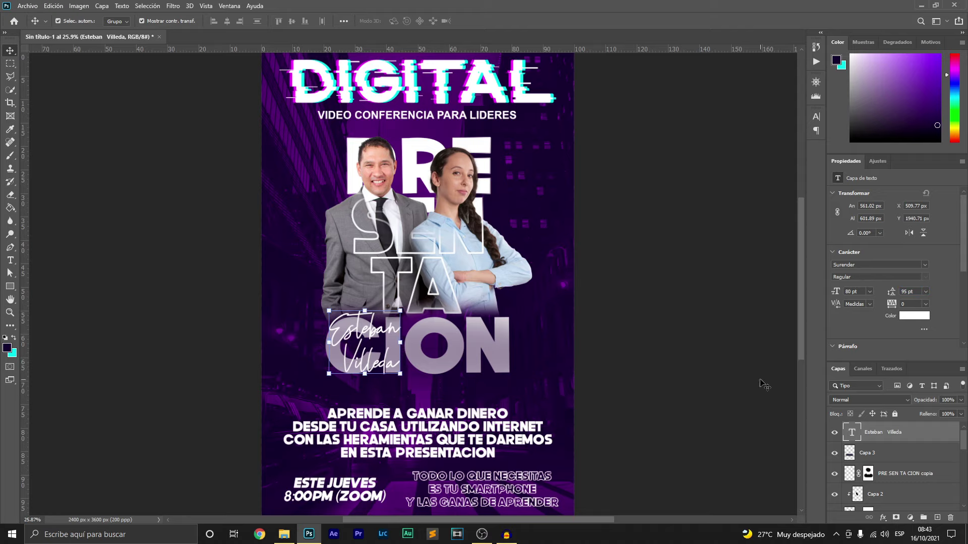
Alt-drag a copy of the caption to the right and select its text for editing.
left_click_drag(376, 333, 471, 337)
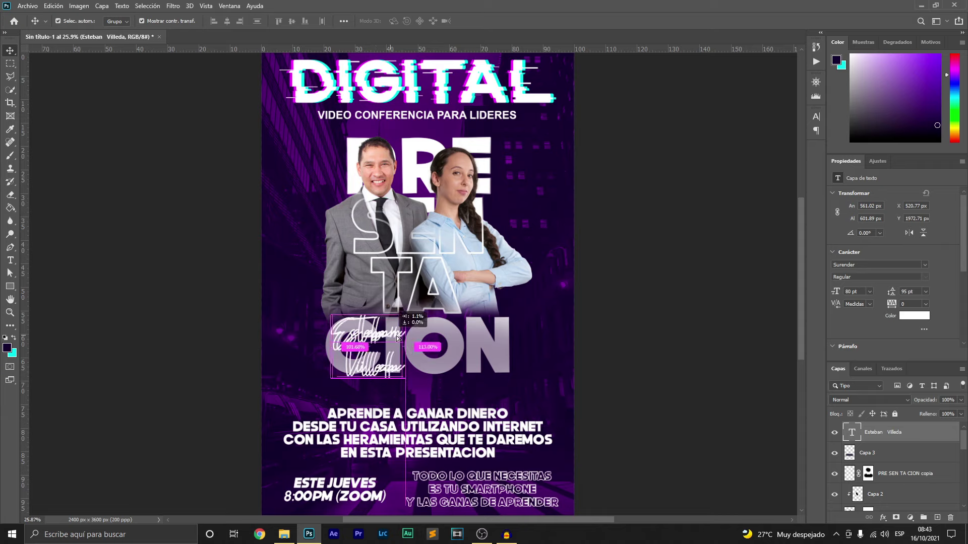
left_click_drag(470, 338, 470, 341)
left_click(10, 260)
left_click_drag(430, 339, 469, 358)
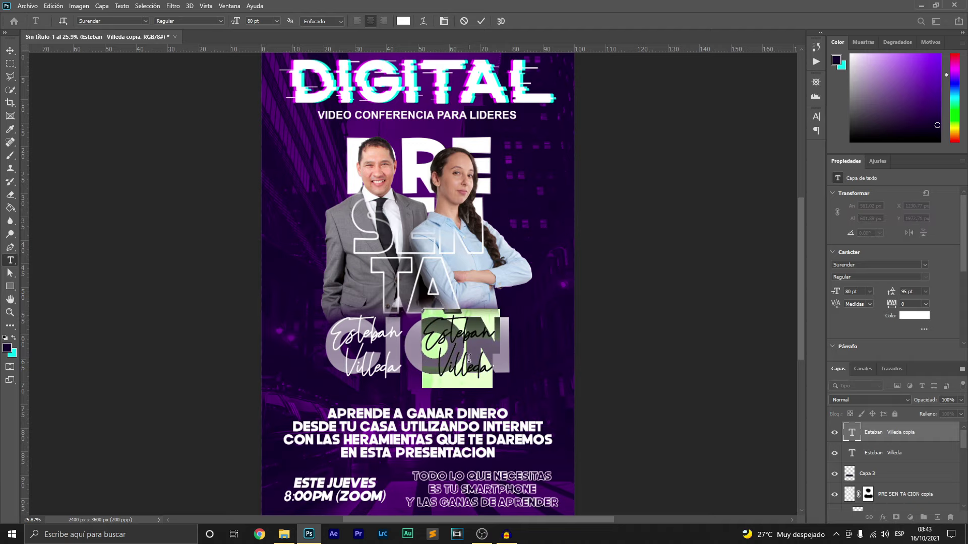
Retype the copied caption as the second presenter's two-line name and commit it.
type("Sarai")
key("Return")
type("Collado")
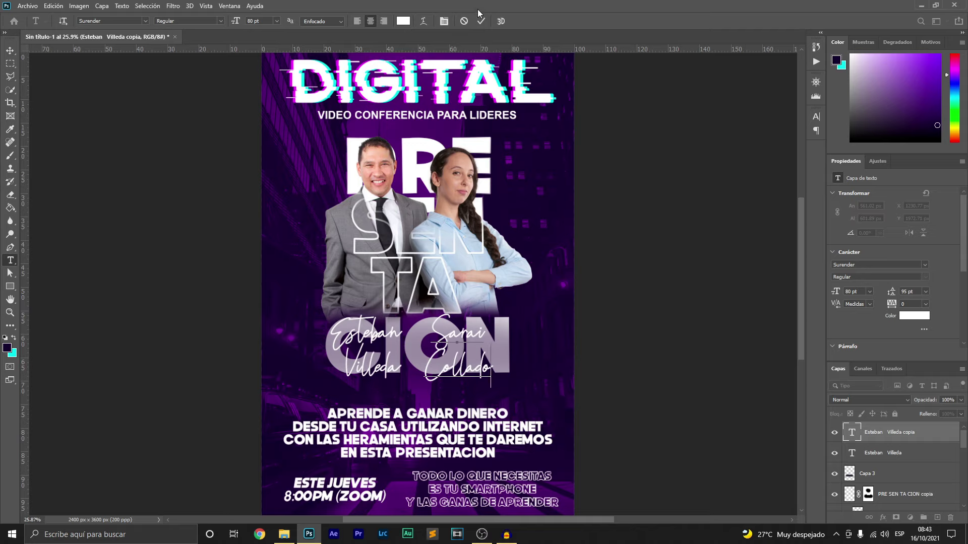
left_click(481, 21)
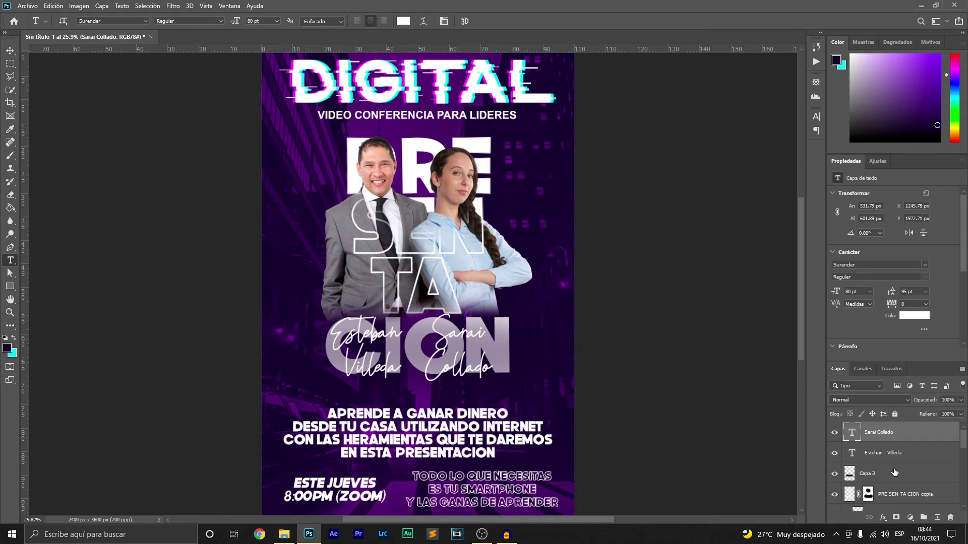
Lower the Capa 3 overlay opacity to 49% and select the right caption layer.
left_click(895, 473)
left_click(960, 401)
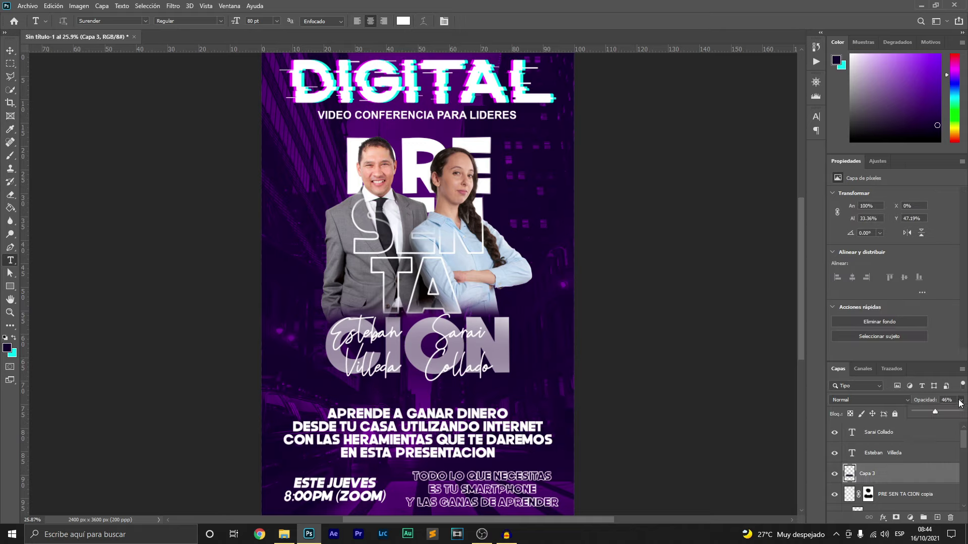
left_click_drag(941, 412, 942, 412)
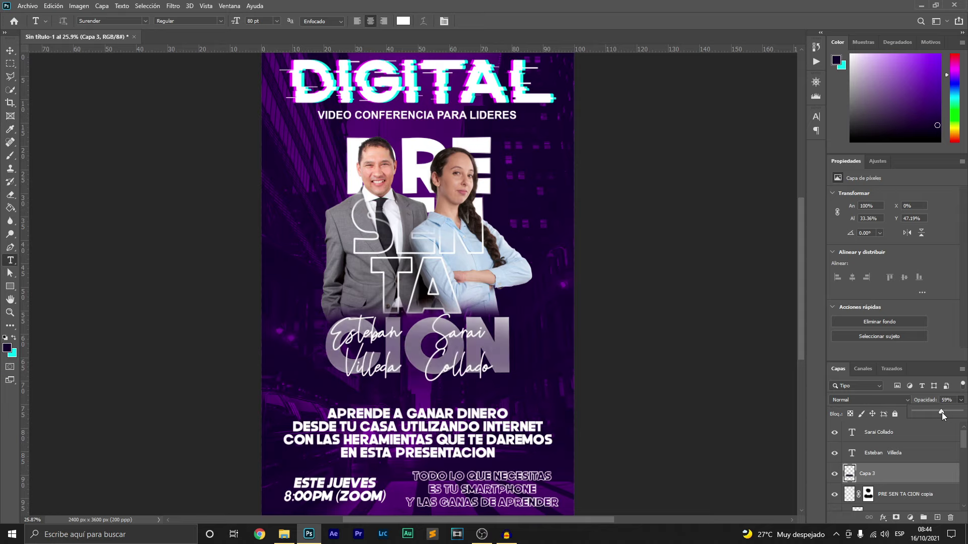
left_click_drag(940, 413, 937, 413)
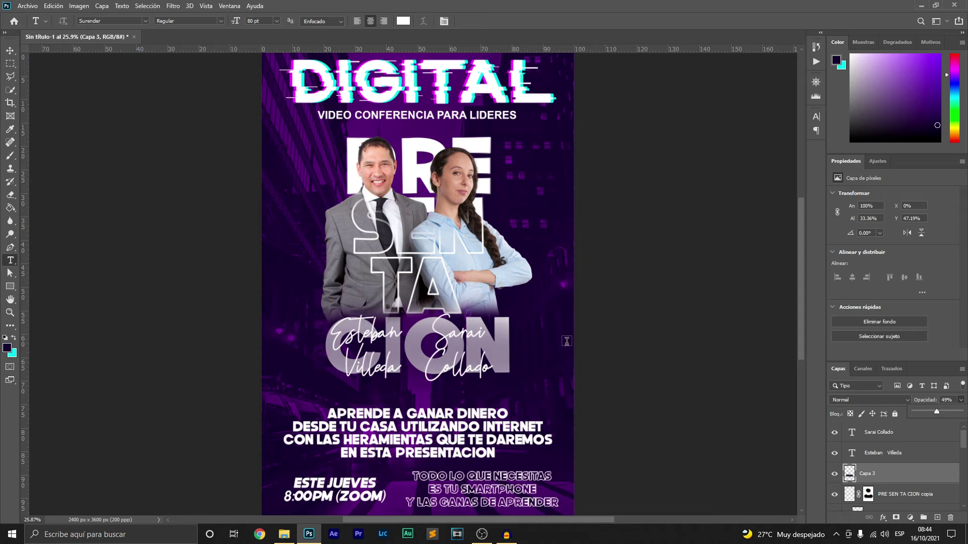
left_click(886, 457)
left_click(918, 438)
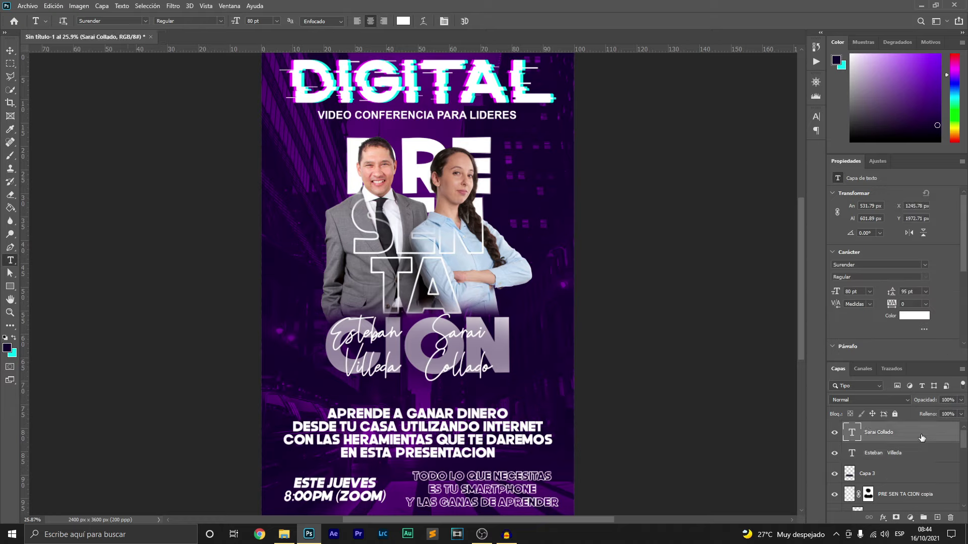
Give the right name caption a Drop Shadow with small distance and size.
double_click(922, 437)
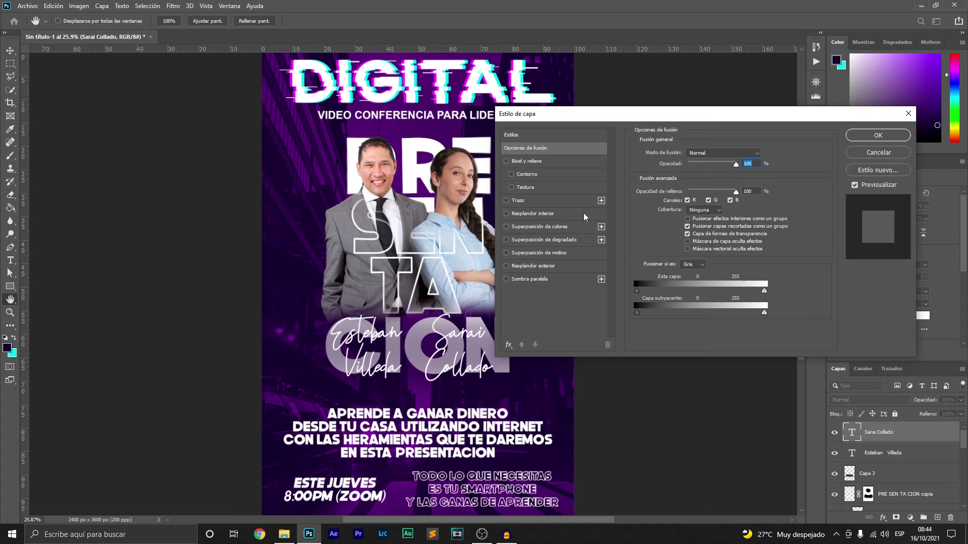
left_click(524, 280)
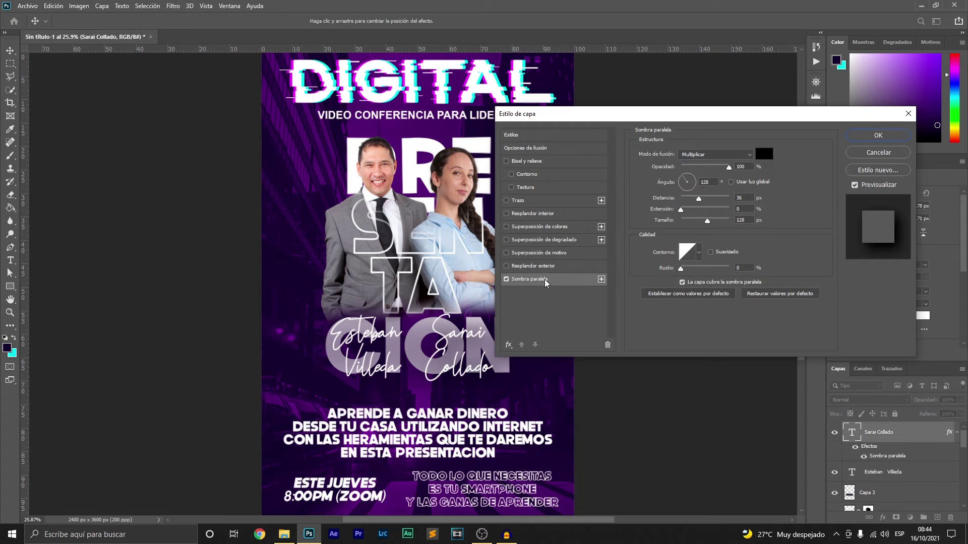
mouse_move(700, 199)
left_mouse_down()
mouse_move(685, 198)
mouse_move(705, 222)
mouse_move(689, 225)
left_mouse_up()
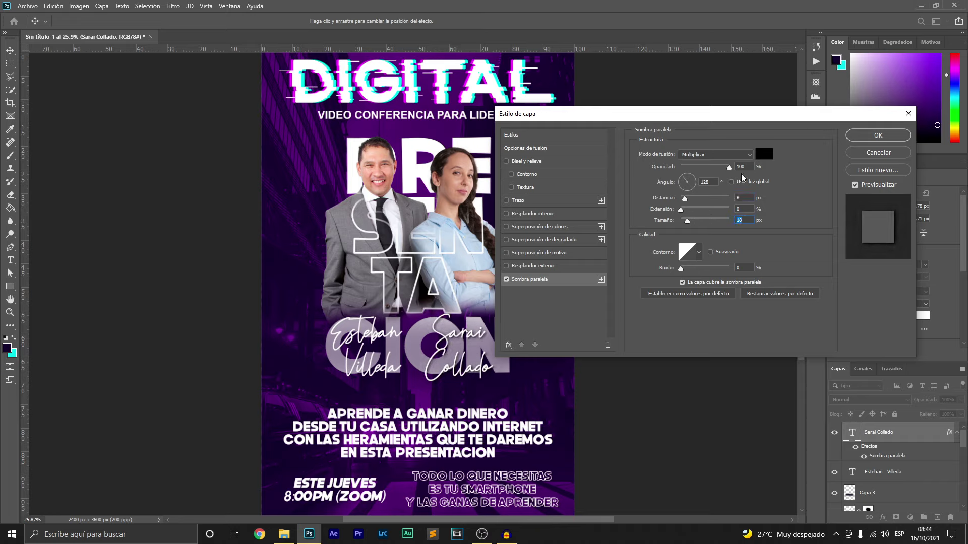
left_click(855, 140)
Copy the caption's layer style onto the left caption and shift it slightly right.
right_click(909, 418)
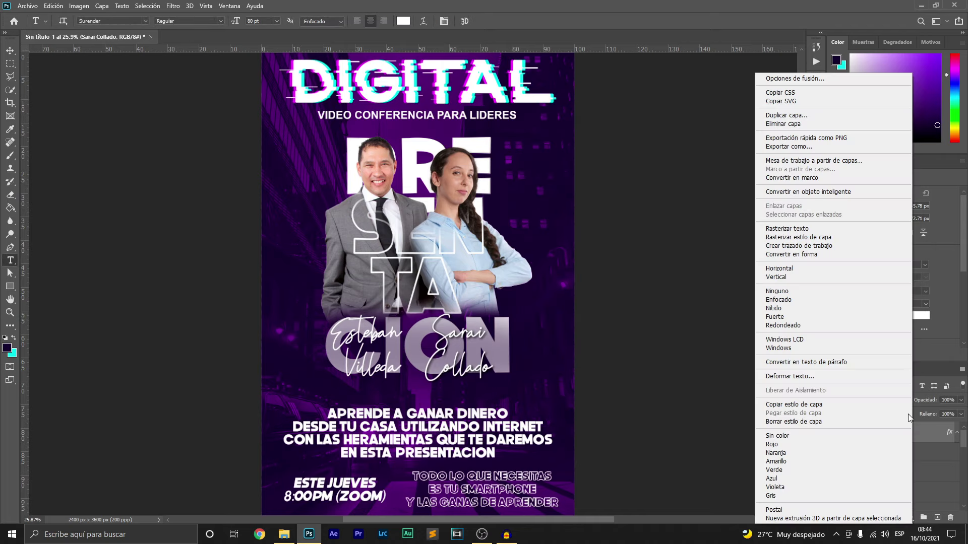
left_click(792, 404)
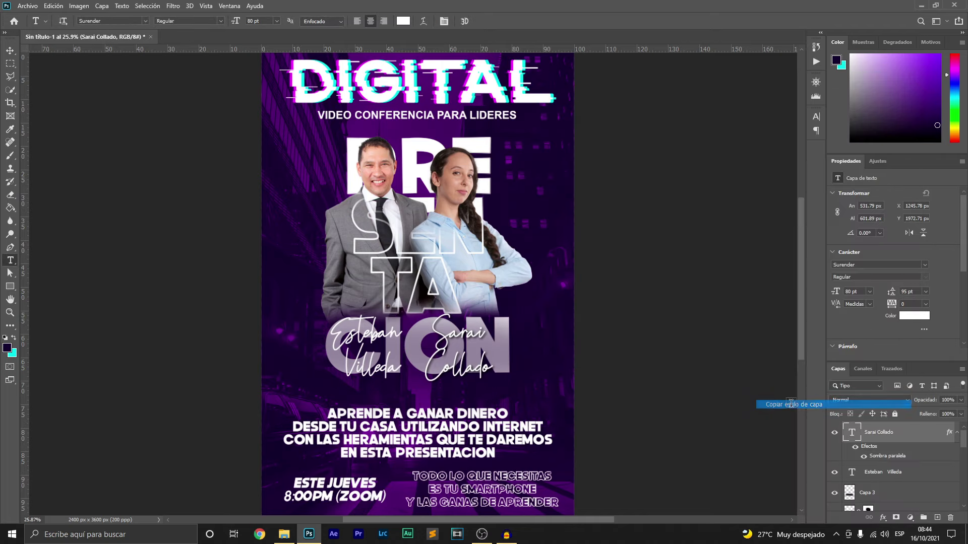
left_click(926, 473)
right_click(925, 474)
left_click(857, 360)
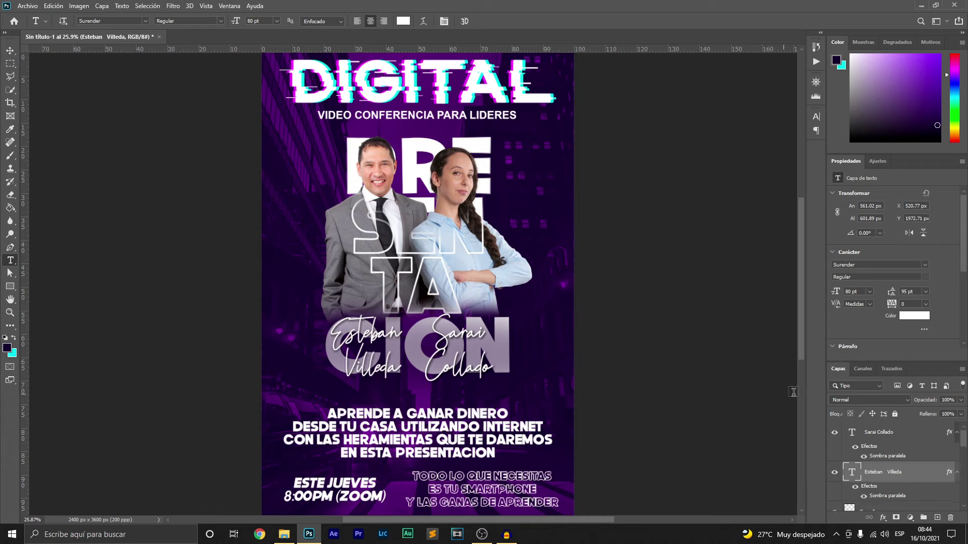
key("v")
left_click_drag(378, 337, 381, 337)
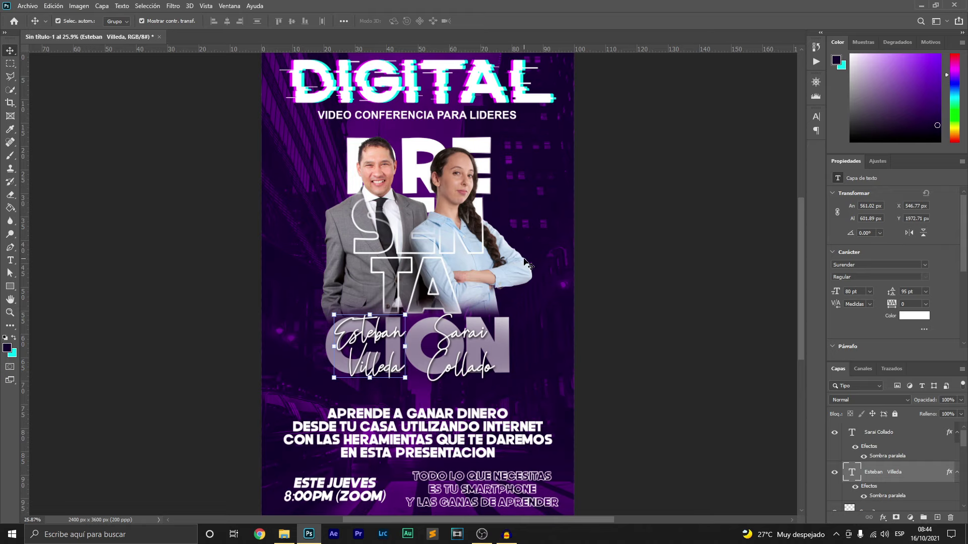
With the Brush active, add a new empty layer above the right name caption.
scroll(524, 262, "down", 3)
scroll(524, 263, "down", 2)
scroll(580, 277, "up", 3)
left_click(563, 280)
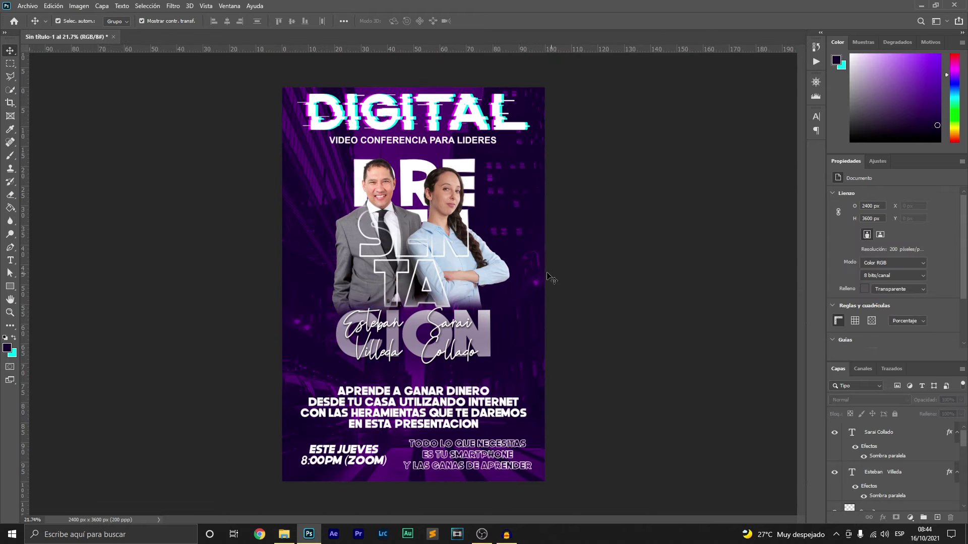
scroll(562, 280, "down", 1)
scroll(525, 272, "up", 2)
key("b")
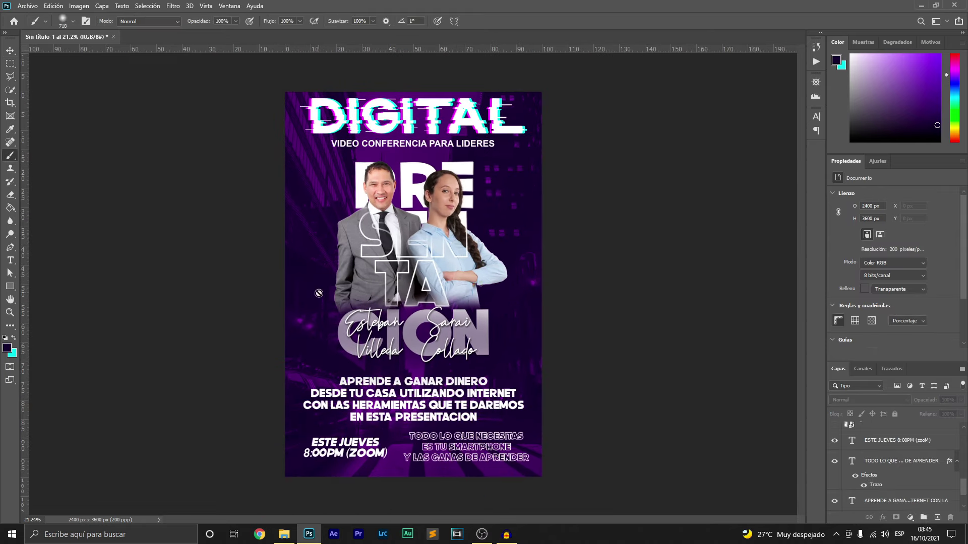
scroll(915, 463, "down", 3)
scroll(914, 463, "up", 1)
left_click(907, 433)
left_click(936, 518)
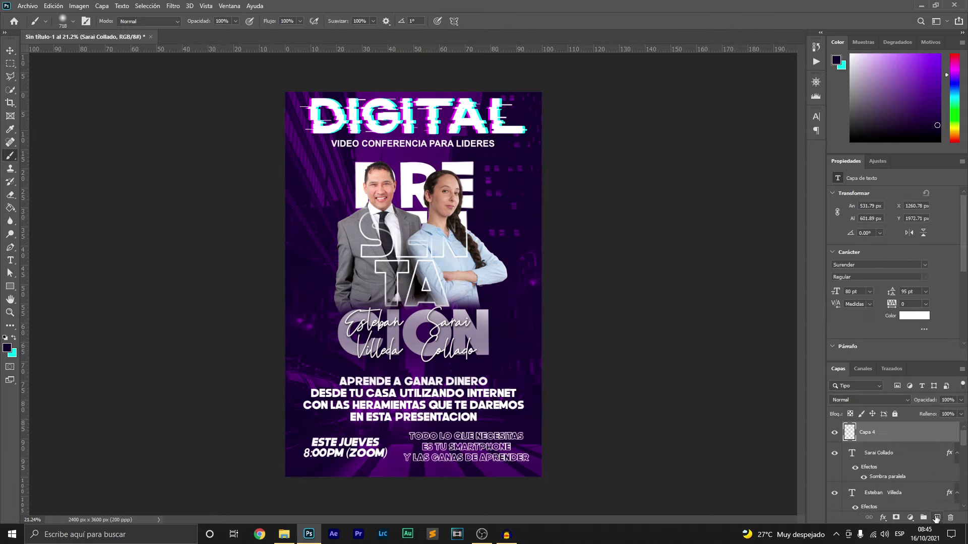
Set a 100% hard, 144 px white brush and select the new Capa 4 layer.
key("bracketleft")
key("bracketleft")
right_click(496, 324, "alt")
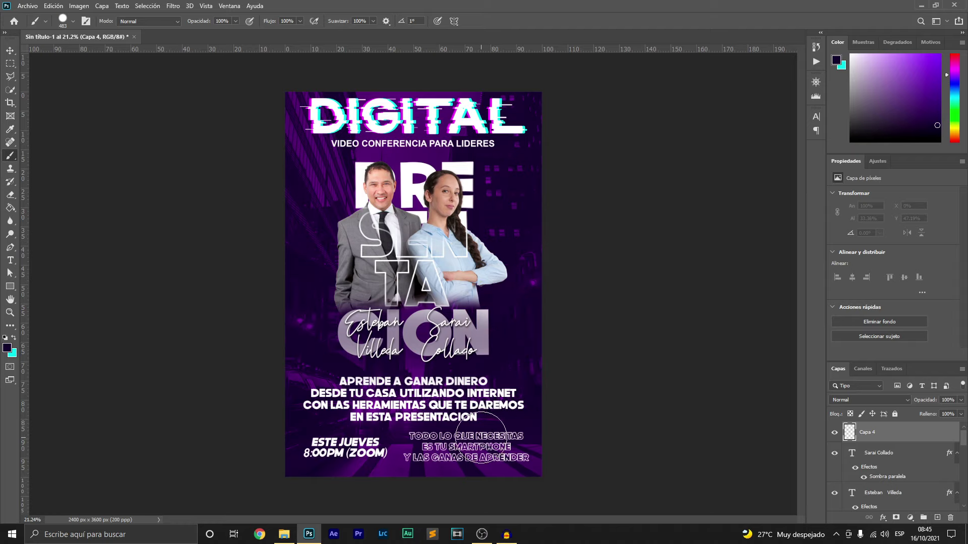
right_click(375, 318, "alt")
left_click(525, 127, "alt")
right_click(386, 197, "alt")
left_click_drag(386, 201, 408, 205)
left_click(908, 453)
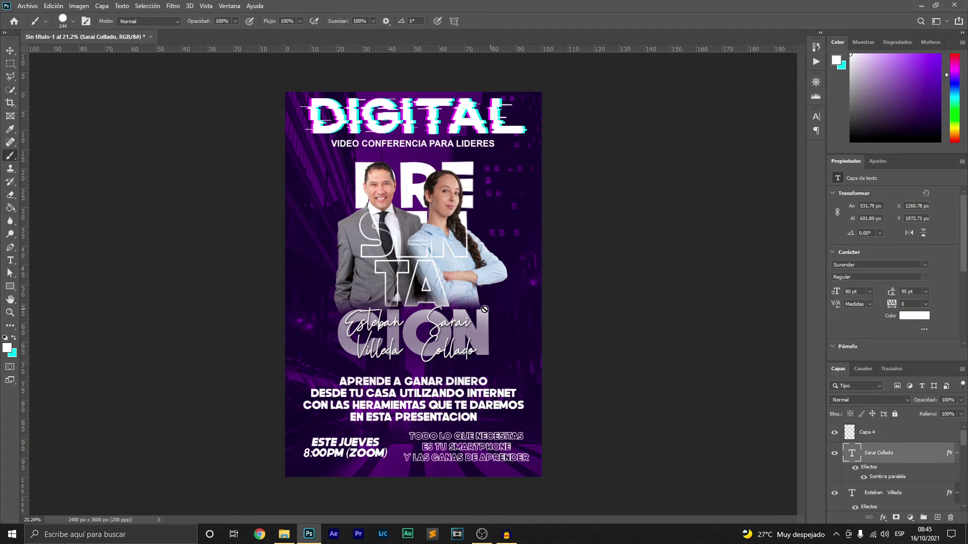
left_click(874, 433)
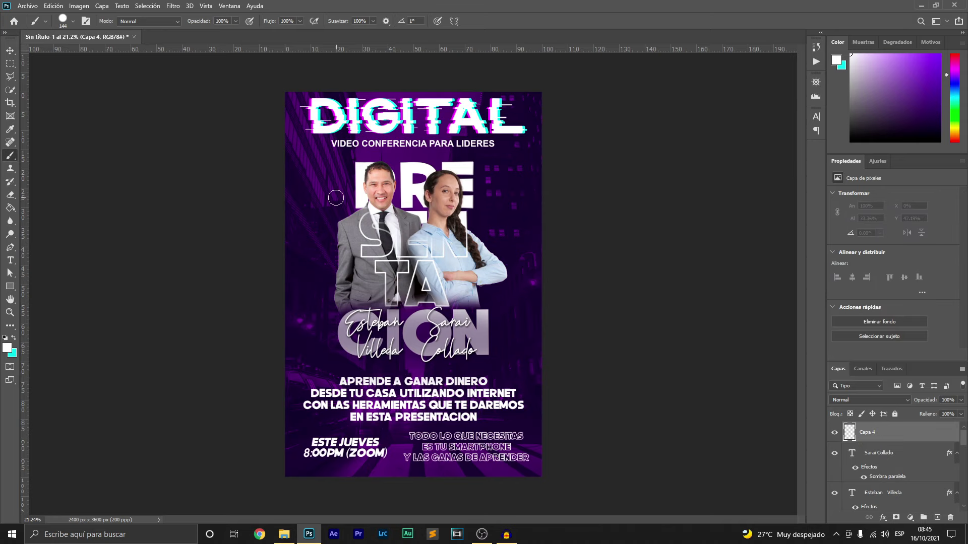
scroll(305, 150, "up", 2)
scroll(303, 158, "up", 2)
Paint a vertical column of three white dots near the poster's left edge.
left_click_drag(296, 188, 281, 180)
left_click(285, 174)
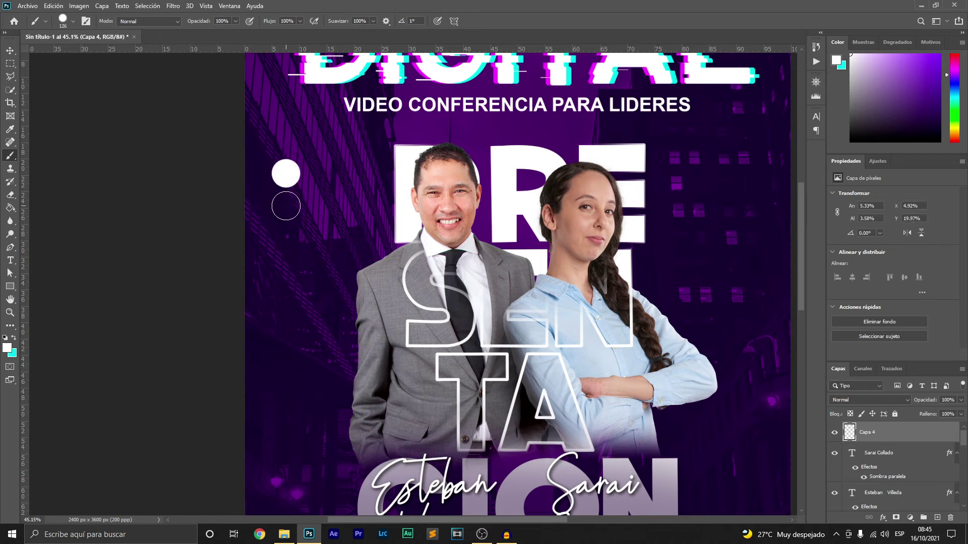
left_click(286, 205)
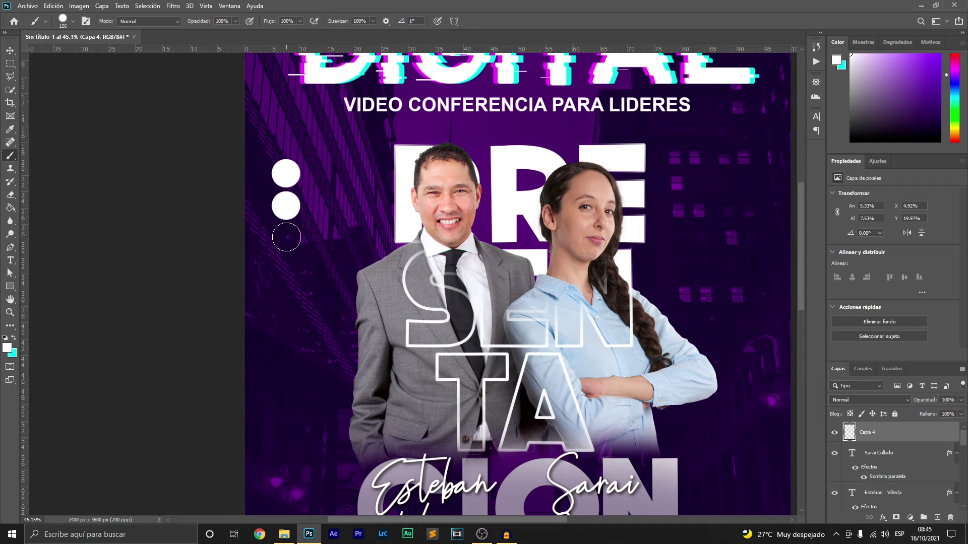
left_click(287, 237)
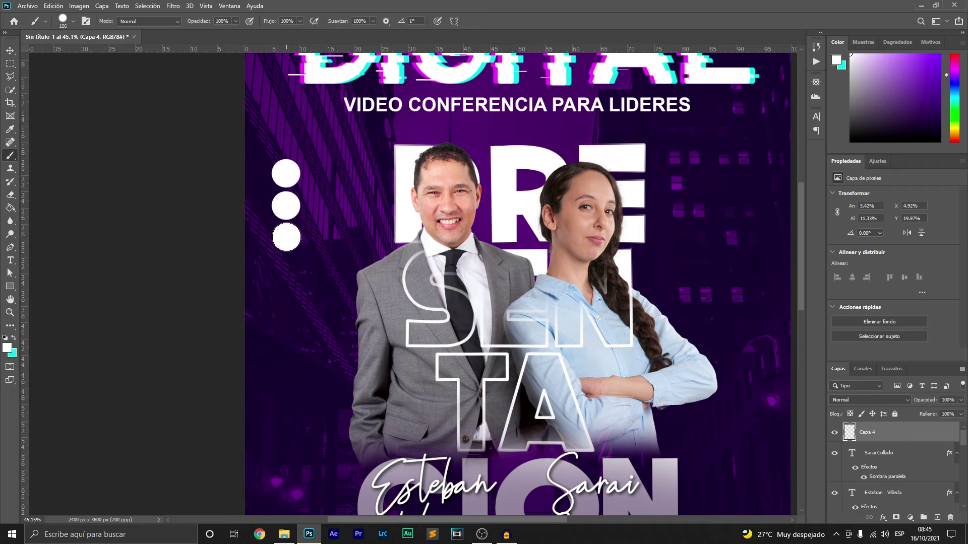
Duplicate the dot column to the right into four evenly spaced columns.
left_click(9, 50)
left_click_drag(290, 180, 322, 180)
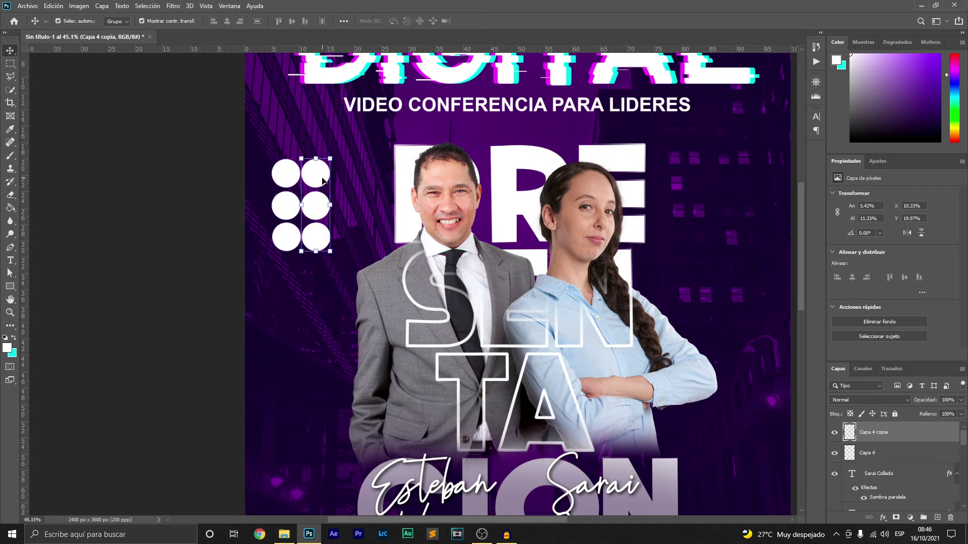
key("Right")
key("Right")
key("Right")
key("Right")
key("Right")
key("Right")
left_click_drag(324, 180, 356, 180)
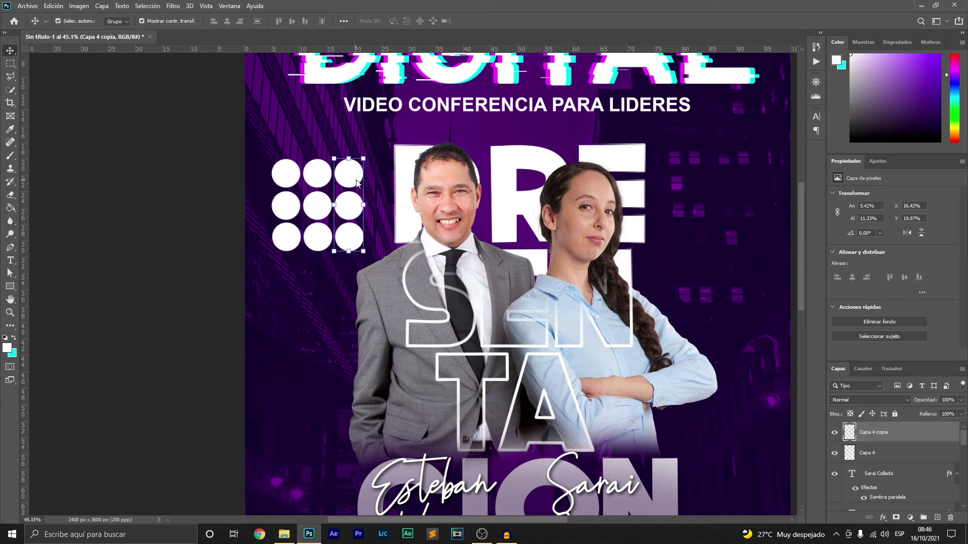
key("ctrl+j")
left_click(311, 179)
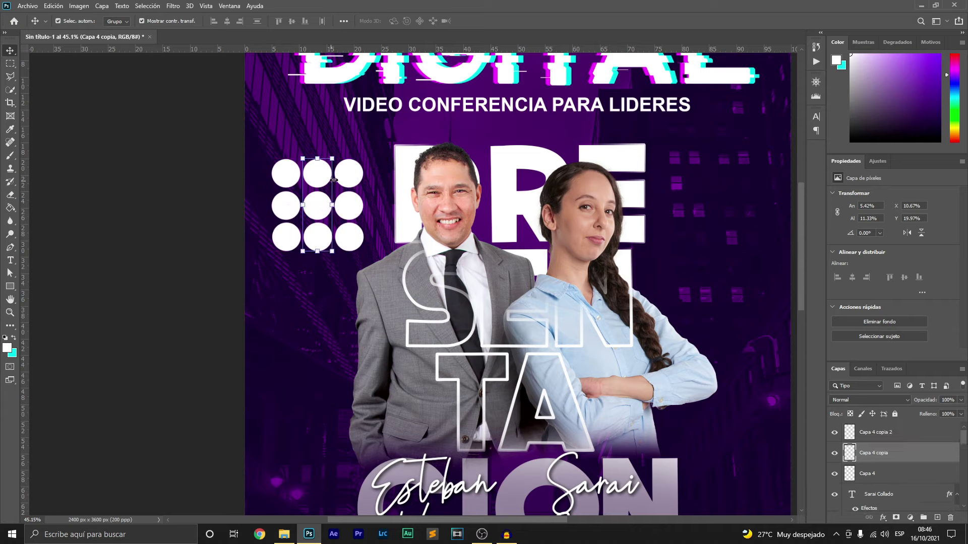
left_click(353, 174, "shift")
left_click_drag(348, 177, 411, 177)
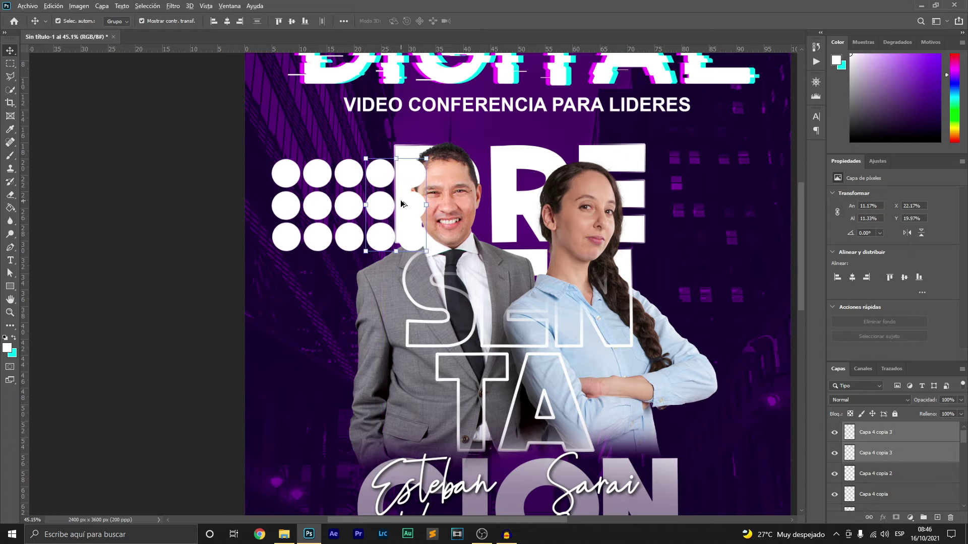
Return to the Brush and select all the dot column layers together.
scroll(401, 204, "down", 2)
scroll(373, 151, "up", 4)
left_click(367, 196)
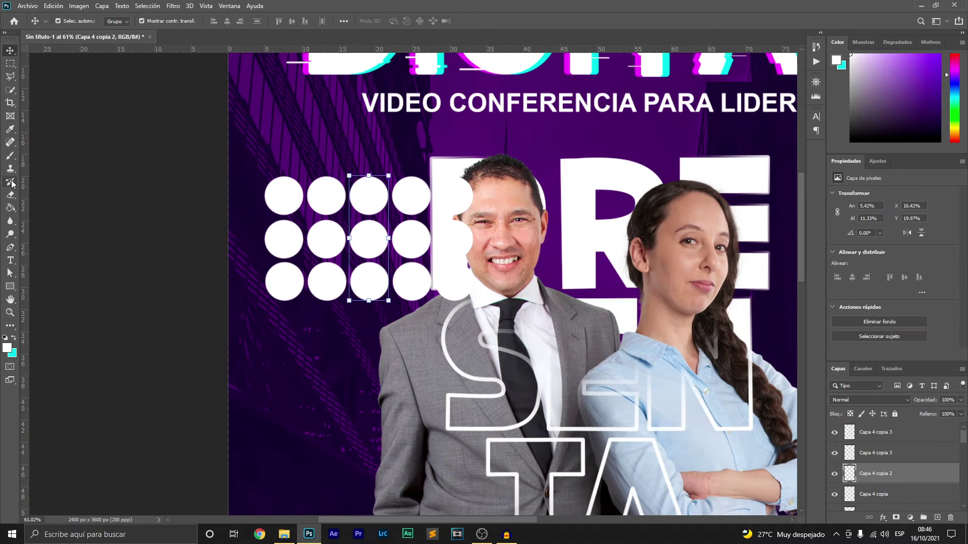
left_click(10, 155)
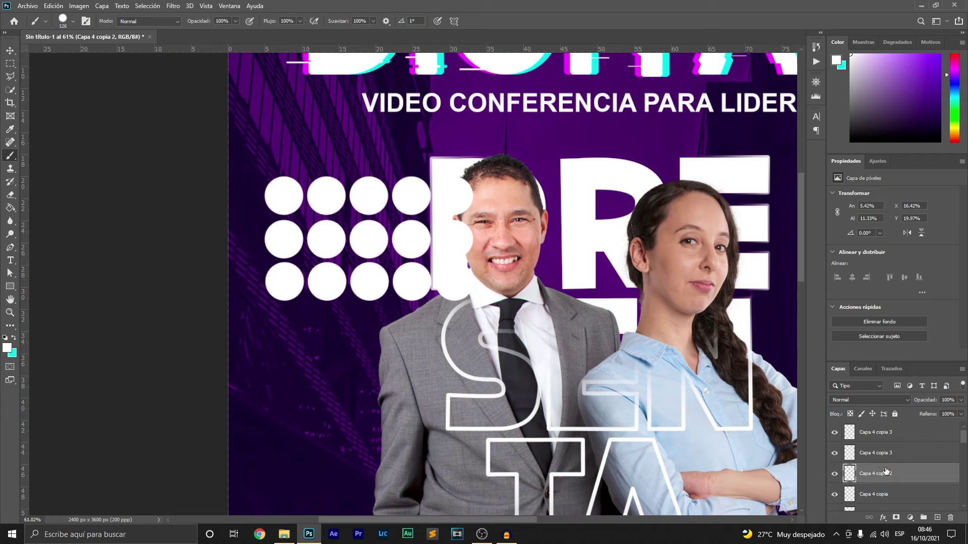
left_click(909, 433)
scroll(906, 473, "down", 2)
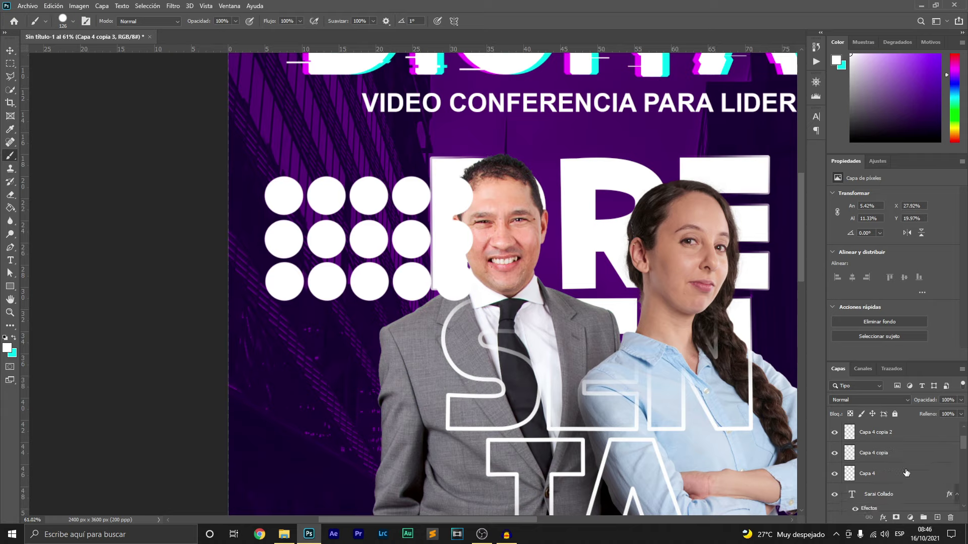
left_click(894, 476, "shift")
scroll(900, 472, "up", 2)
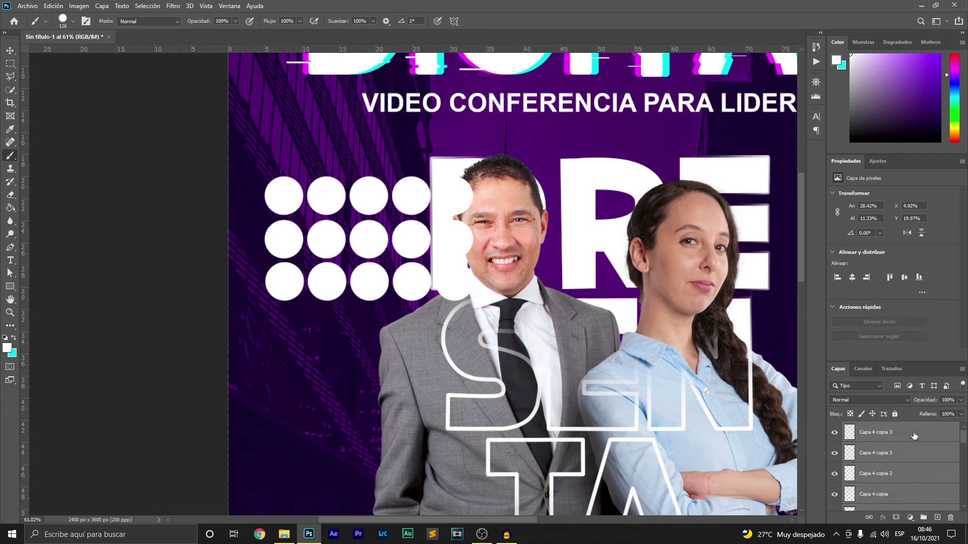
Merge the dot columns into one layer and paint a row of three dots above the grid.
right_click(914, 436)
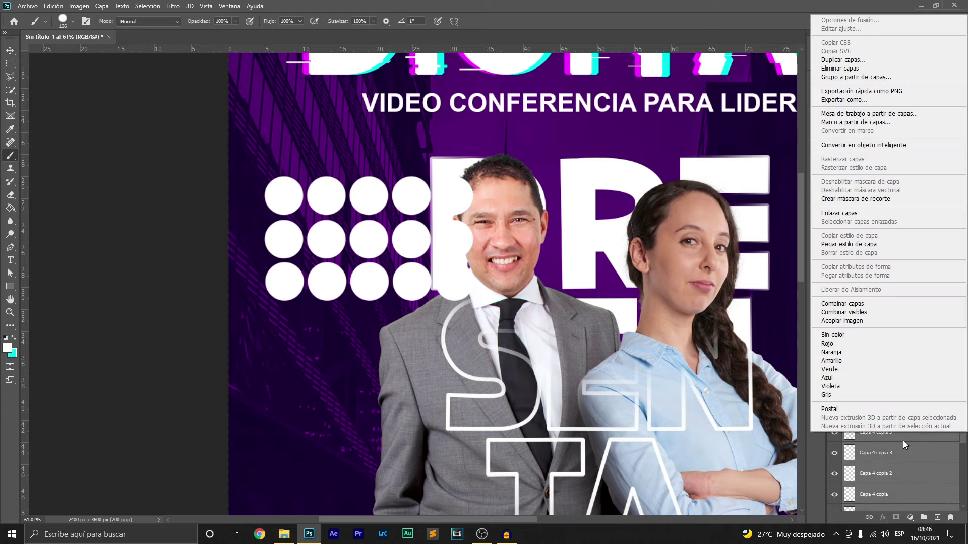
left_click(847, 304)
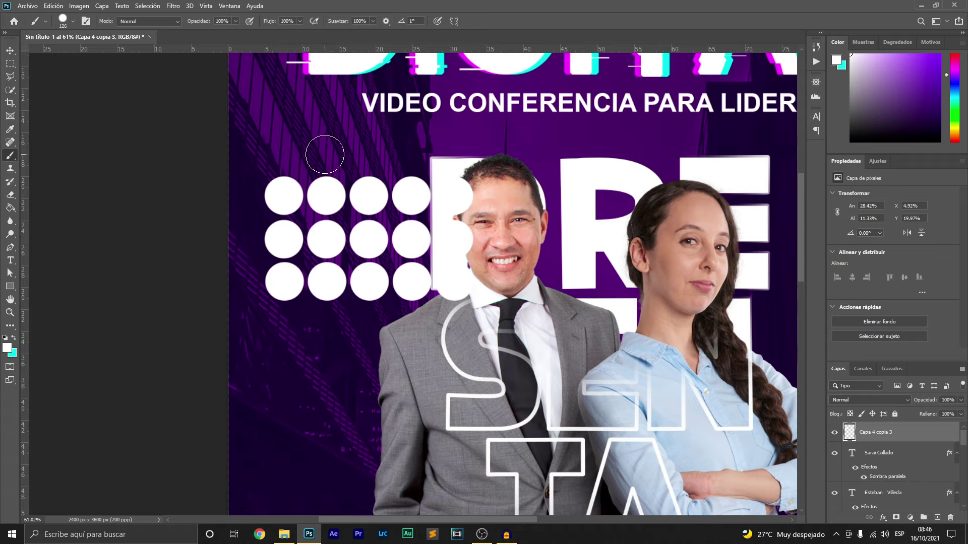
left_click(325, 154)
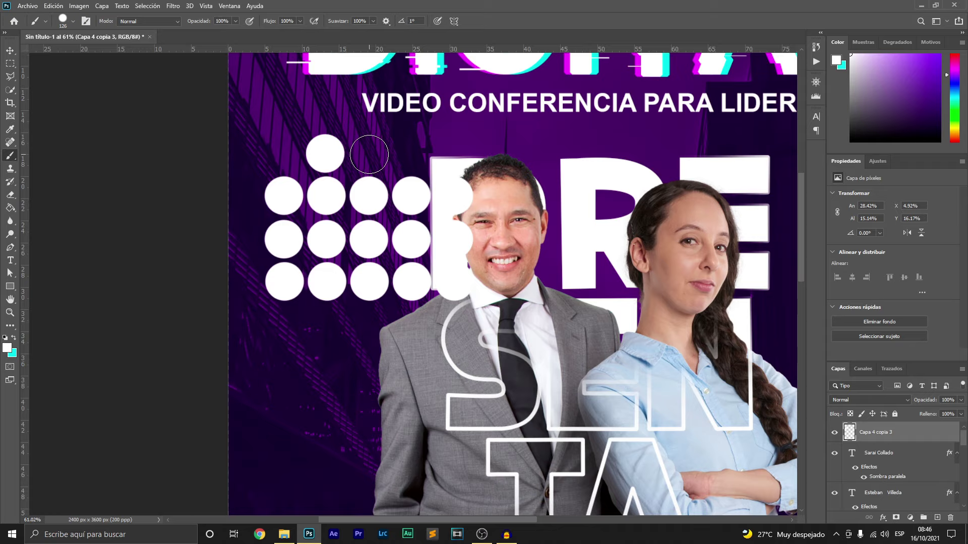
left_click(369, 153)
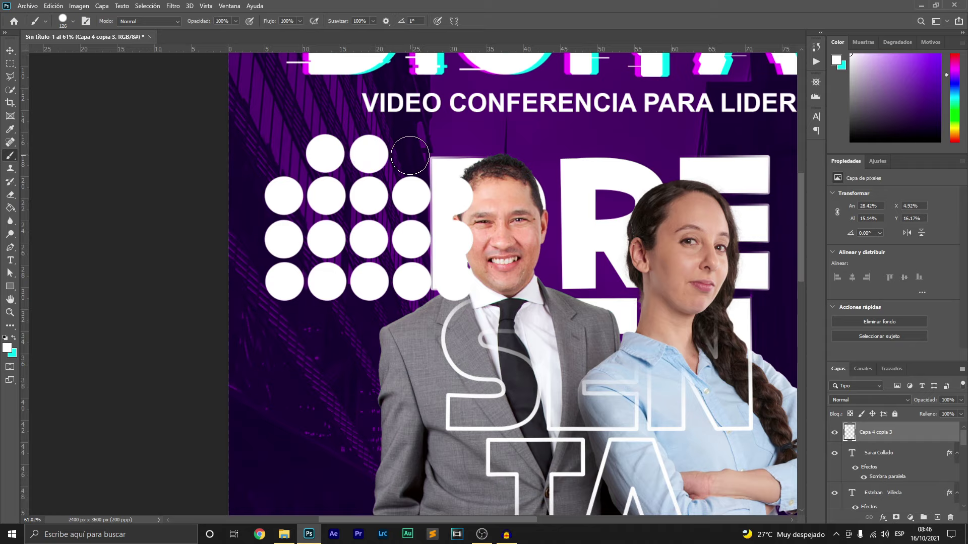
left_click(410, 155)
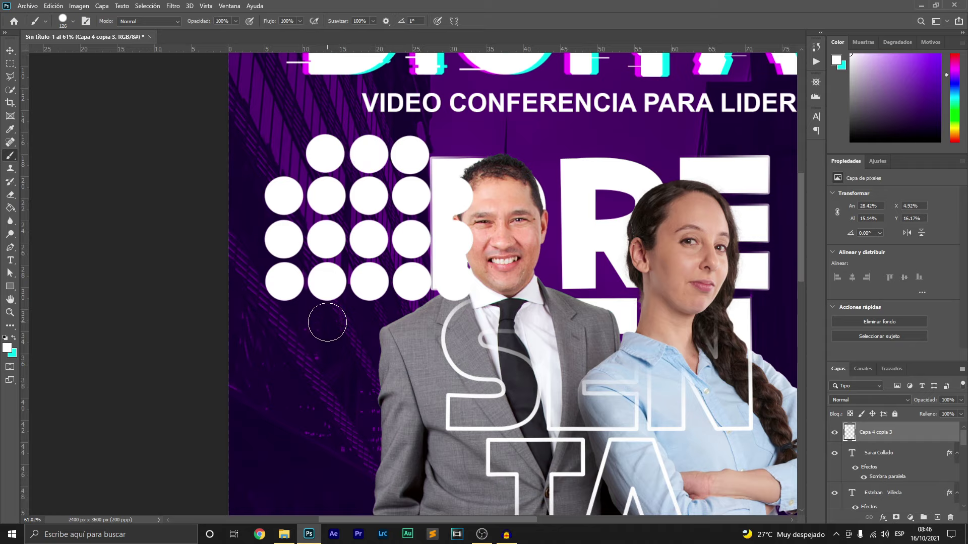
Paint a matching row of three white dots below the grid.
left_click(328, 322)
left_click(370, 323)
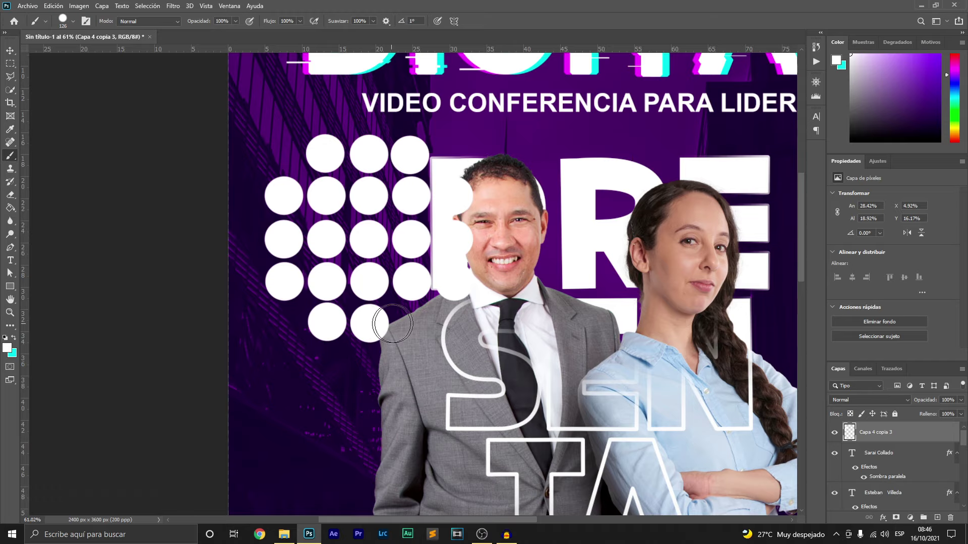
left_click(412, 324)
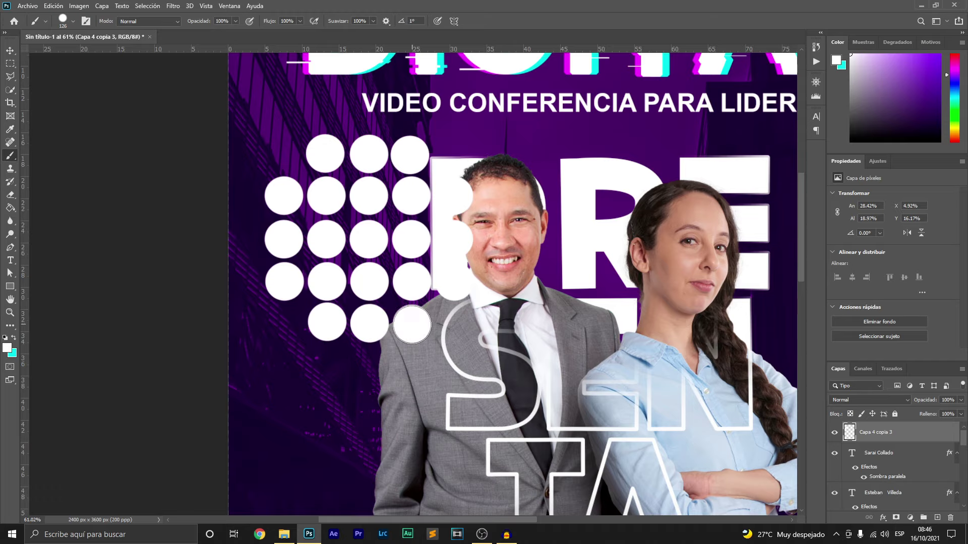
left_click(10, 50)
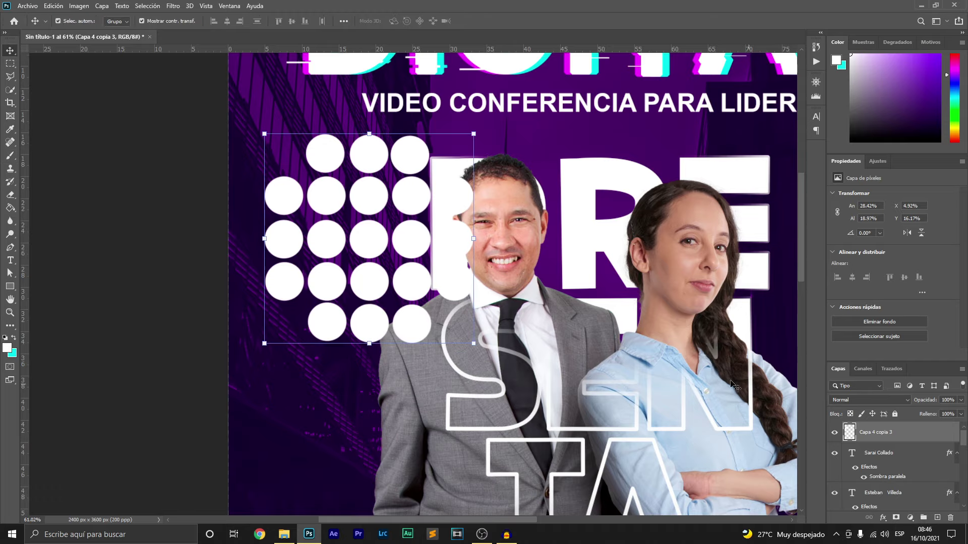
scroll(322, 168, "down", 5)
scroll(321, 168, "up", 2)
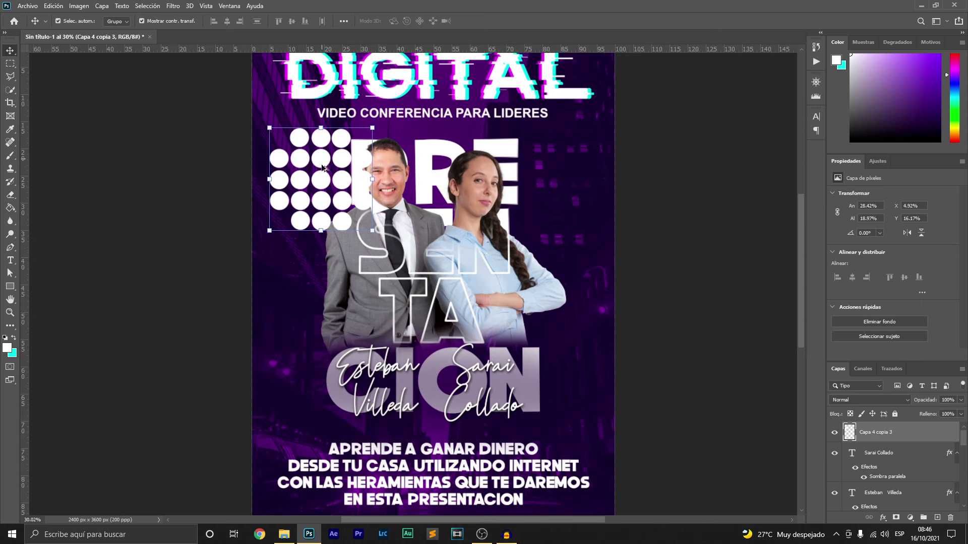
Move the dot grid up and left beside the man's head, cancelling two trial transforms.
left_click(834, 432)
left_click_drag(340, 185, 317, 180)
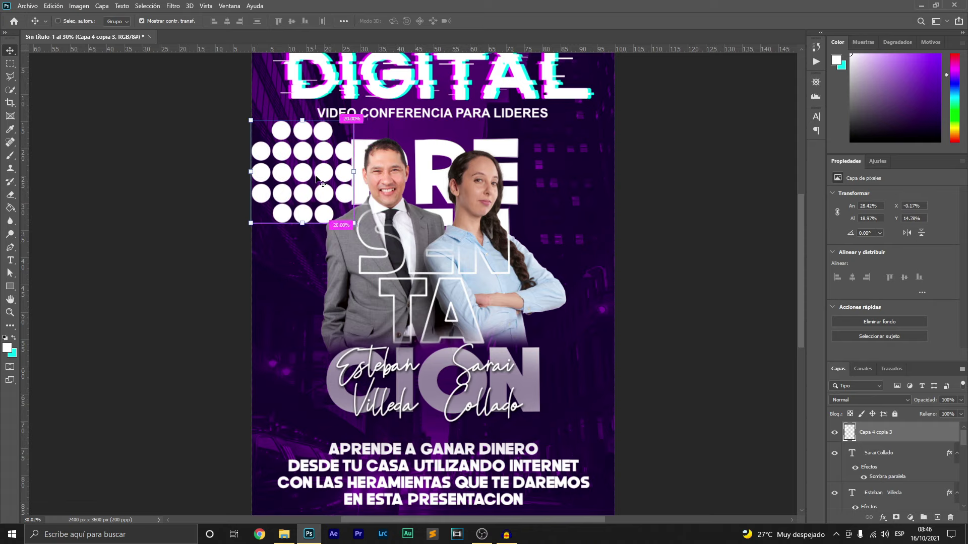
key("ctrl+t")
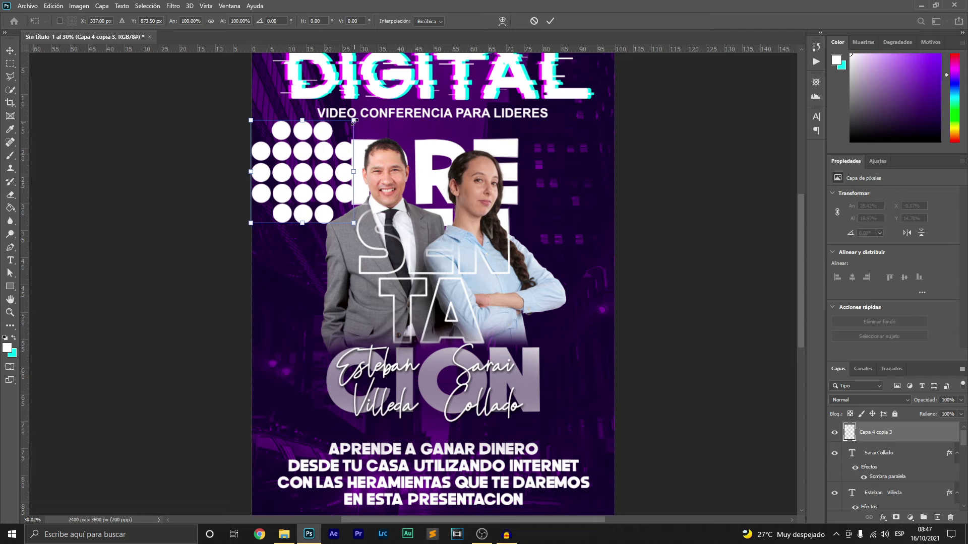
left_click(534, 20)
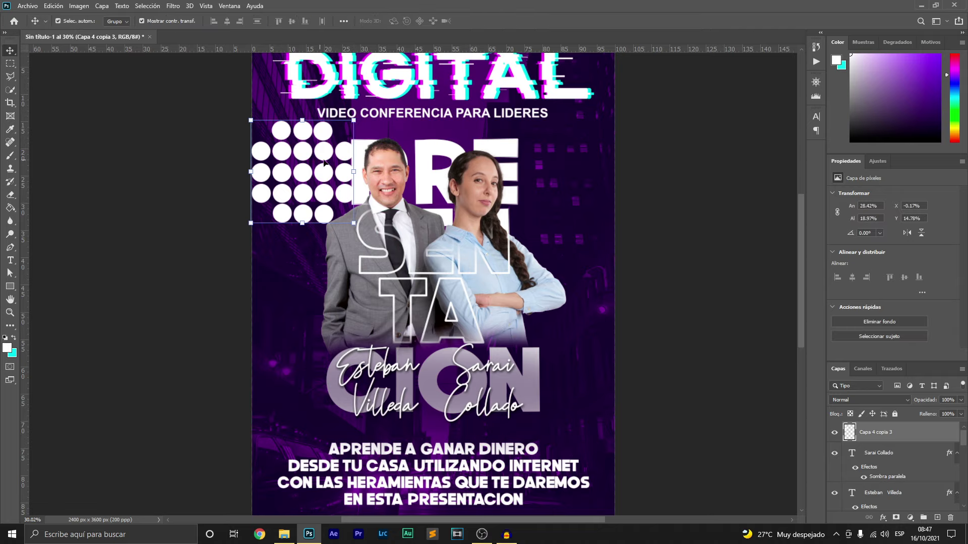
left_click(354, 120)
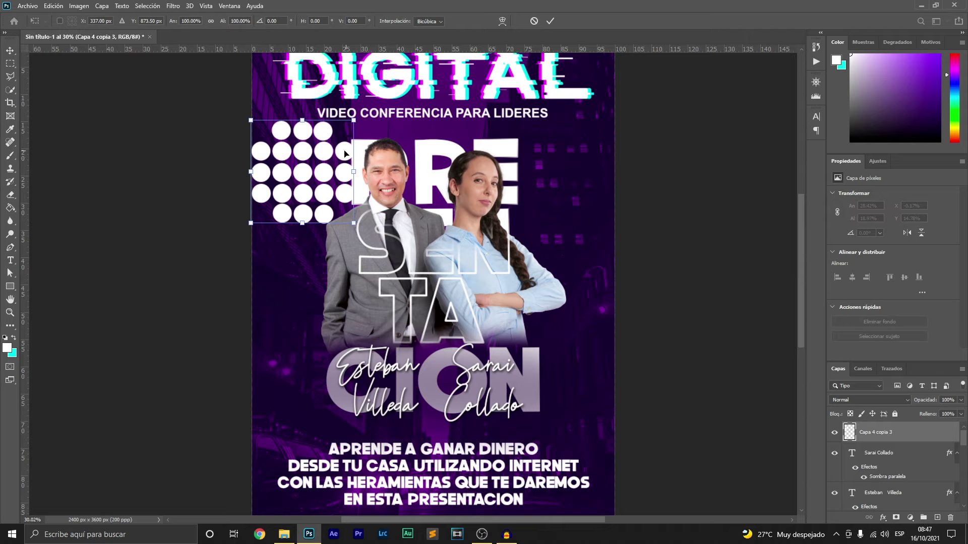
left_click(534, 21)
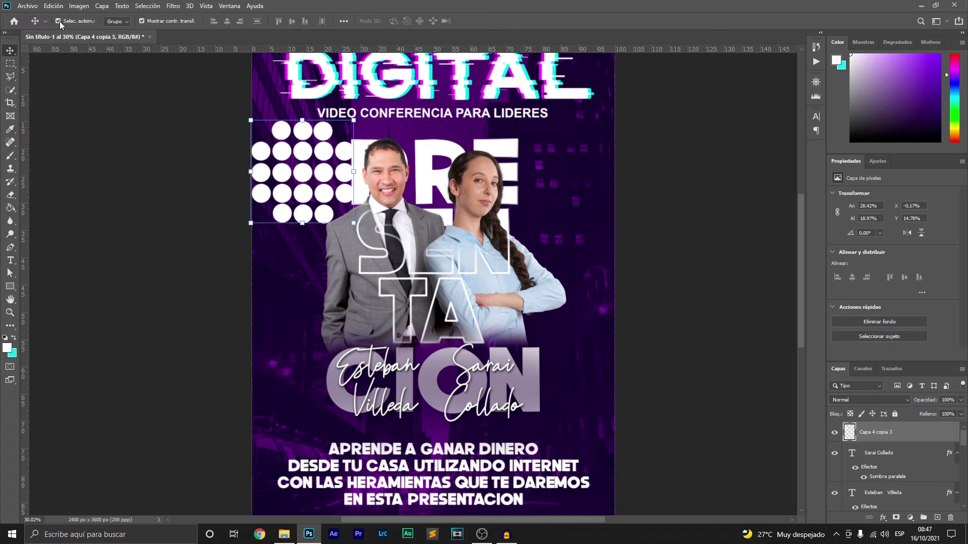
Toggle the transform controls and try a Distort transform on the dot grid, then end it.
left_click(142, 21)
left_click(142, 20)
left_click(354, 121)
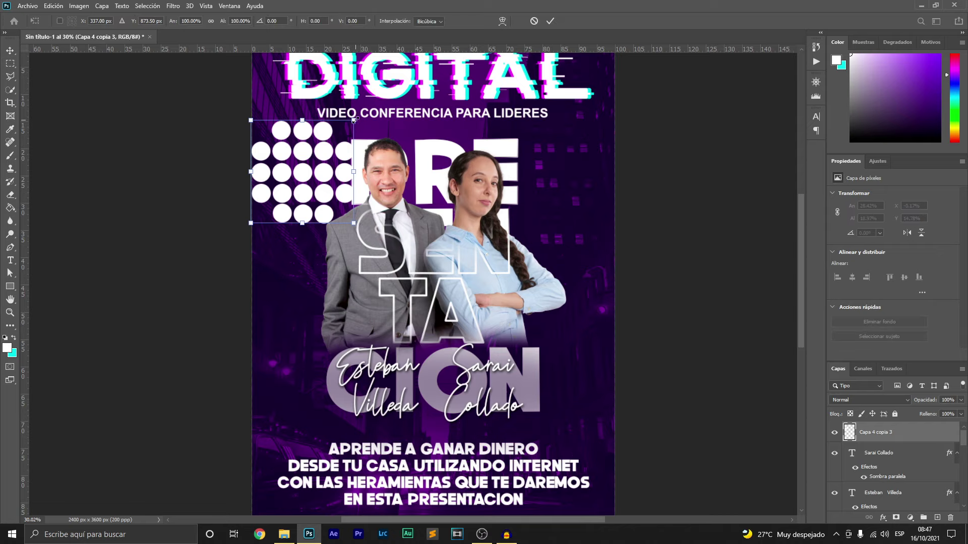
right_click(323, 155)
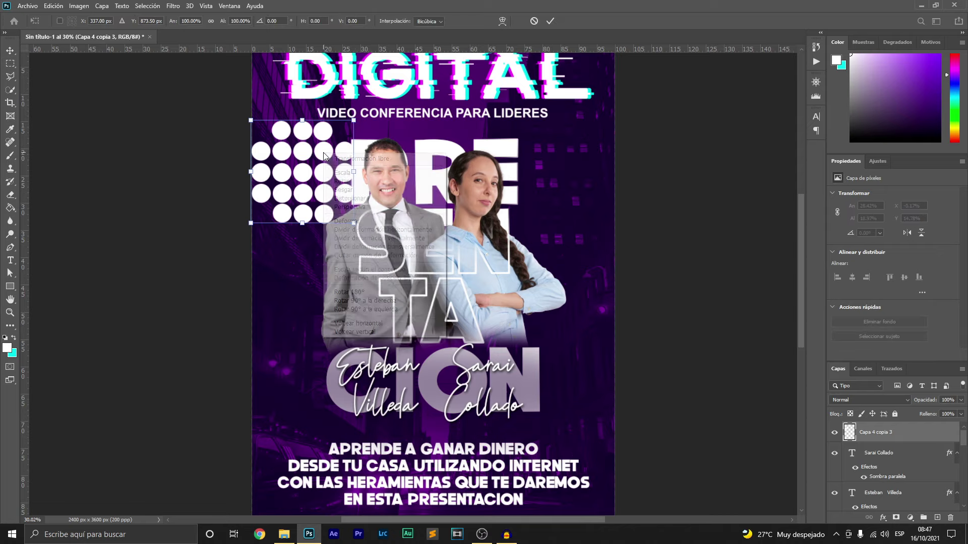
left_click(356, 199)
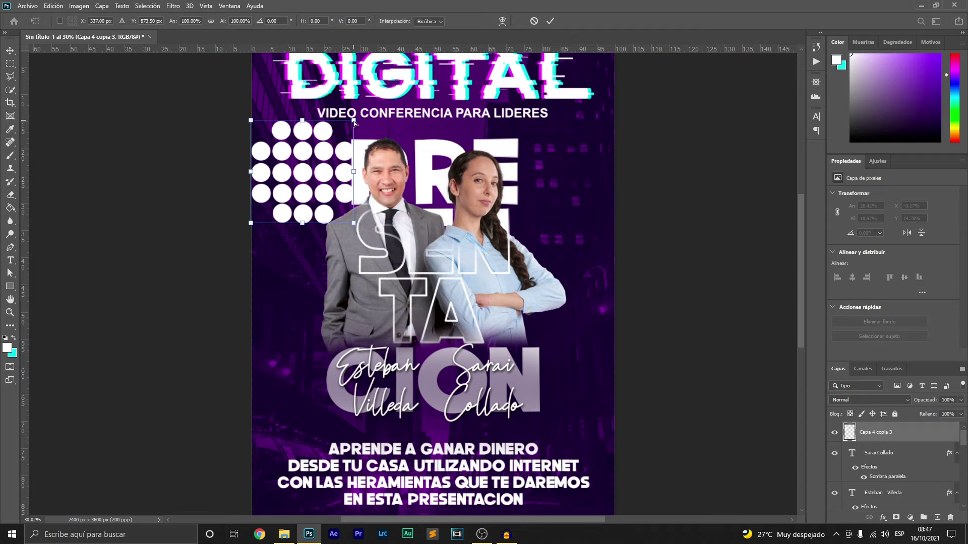
left_click(534, 21)
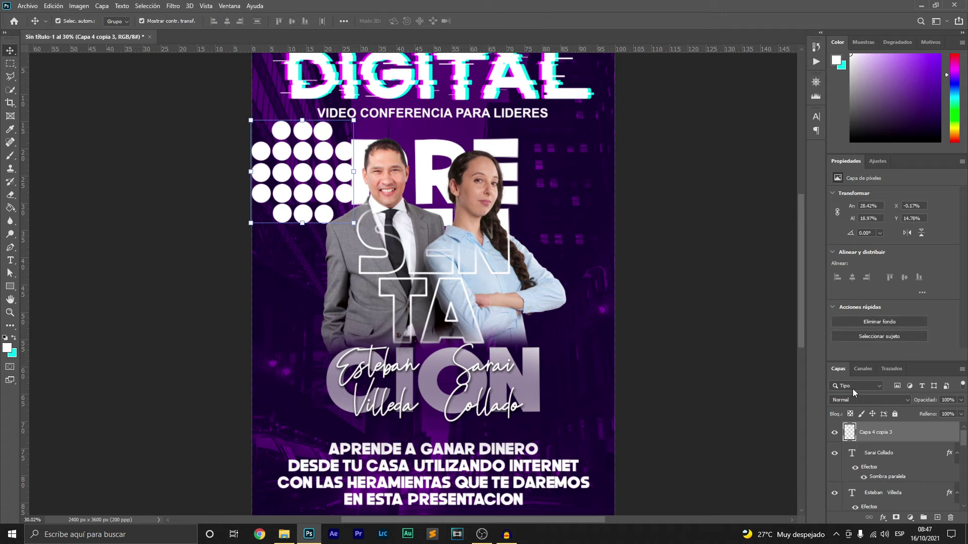
right_click(934, 439)
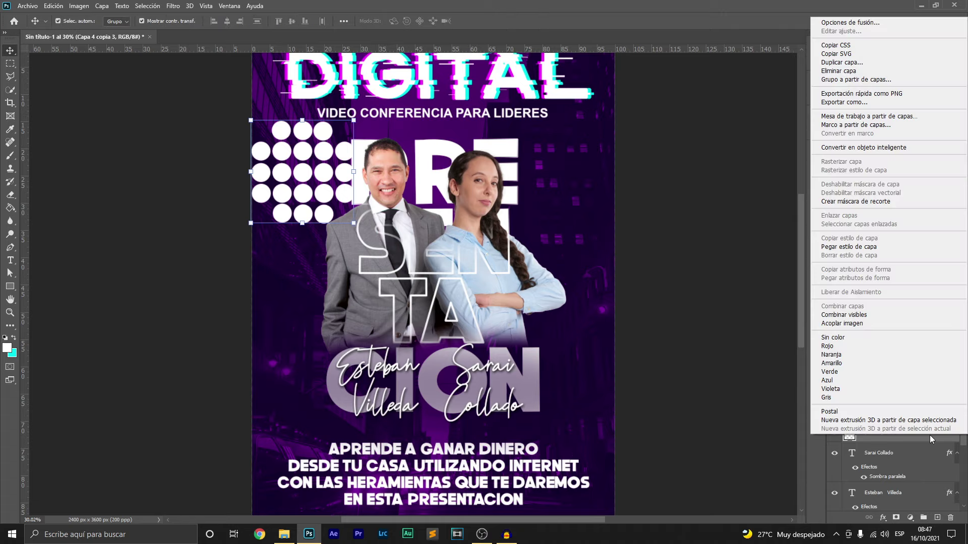
Duplicate the dot-grid layer and hide the original.
left_click(842, 62)
left_click(574, 149)
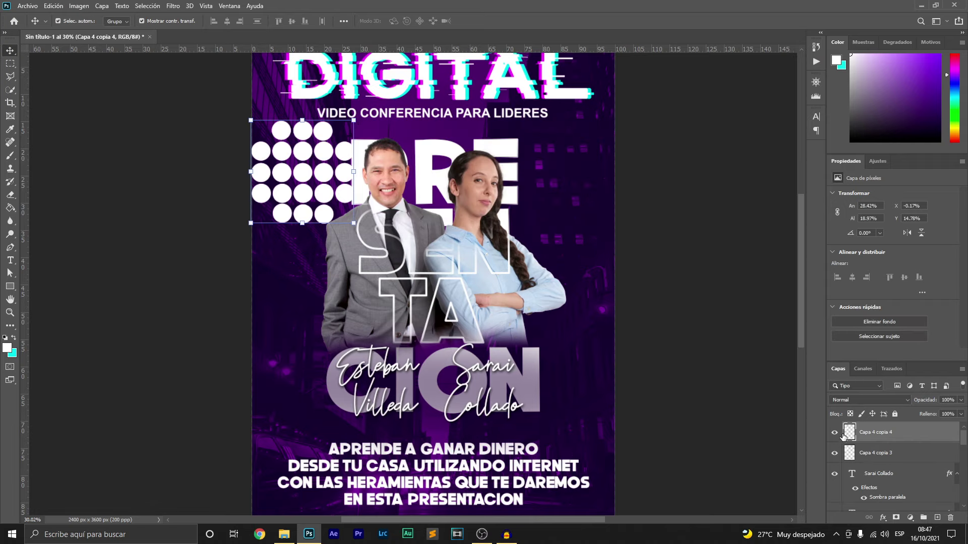
left_click(834, 454)
Distort the copy by its corners into a slanted perspective shape at the upper left.
left_click_drag(354, 121, 354, 117)
right_click(327, 154)
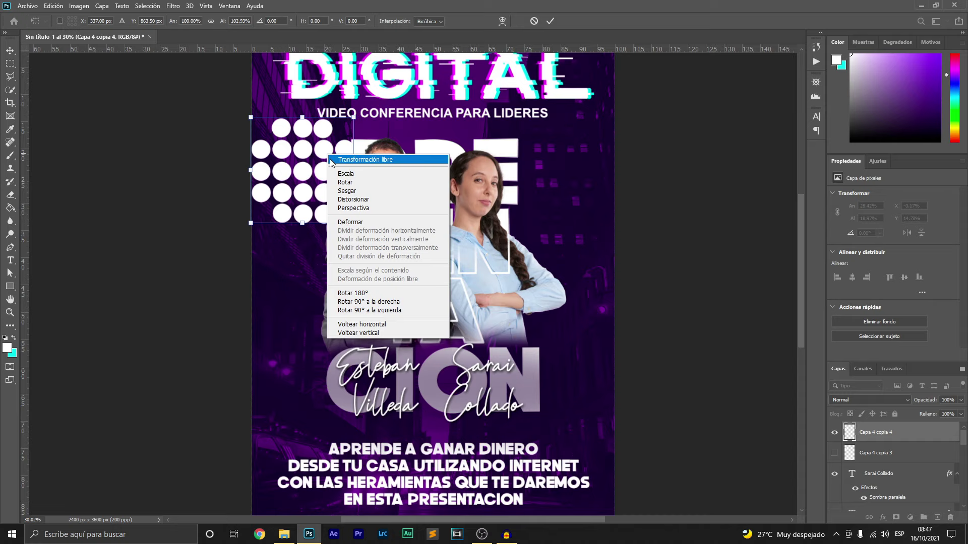
left_click(354, 201)
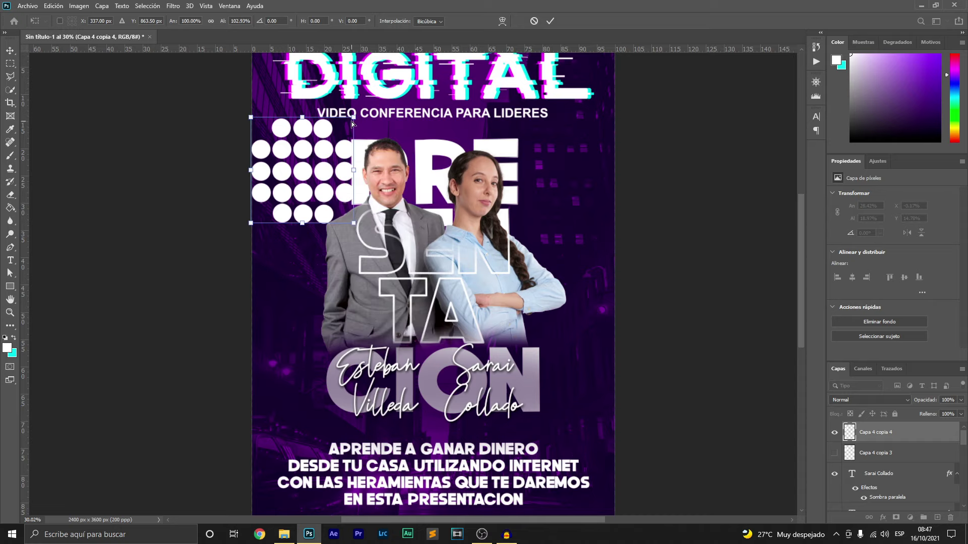
left_click_drag(355, 119, 334, 140)
mouse_move(353, 225)
left_mouse_down()
mouse_move(319, 237)
mouse_move(326, 231)
left_mouse_up()
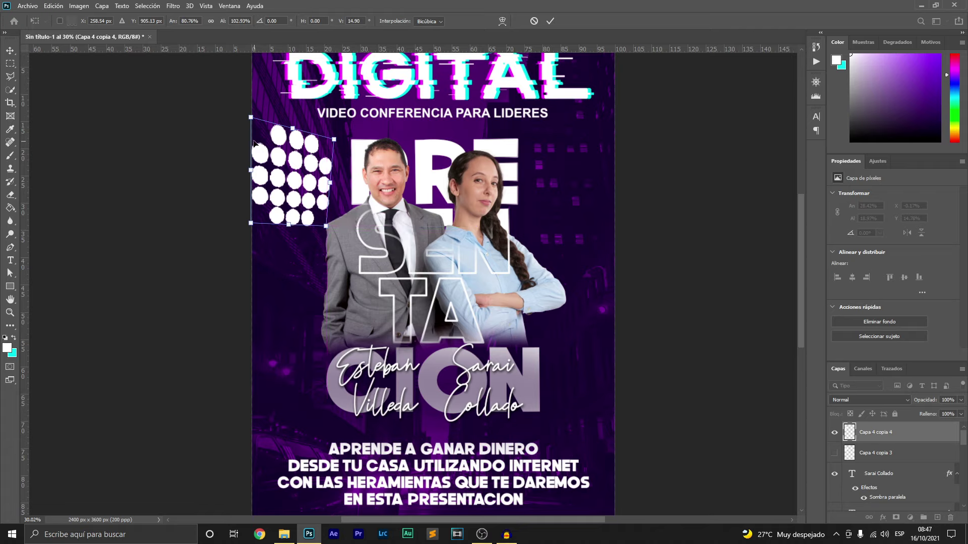
left_click_drag(251, 118, 240, 113)
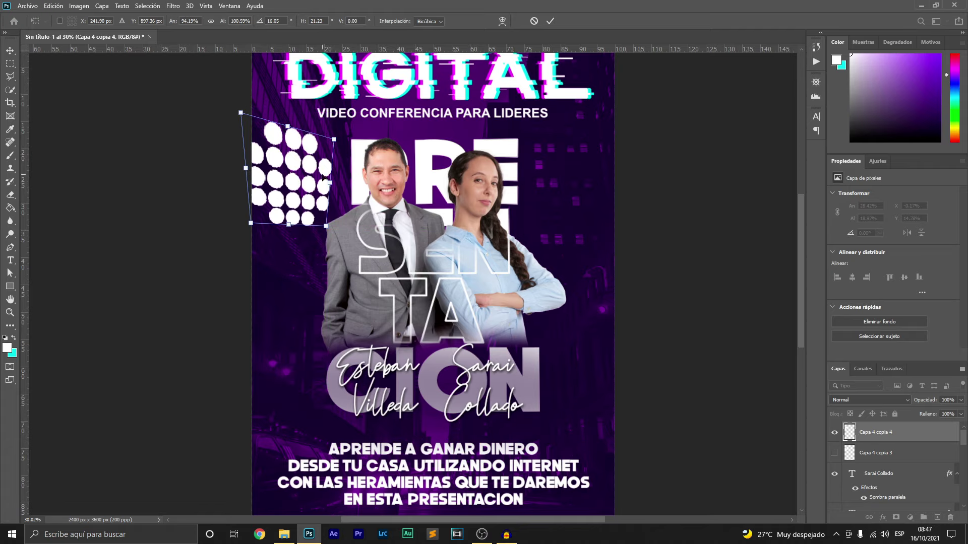
left_click_drag(331, 183, 342, 192)
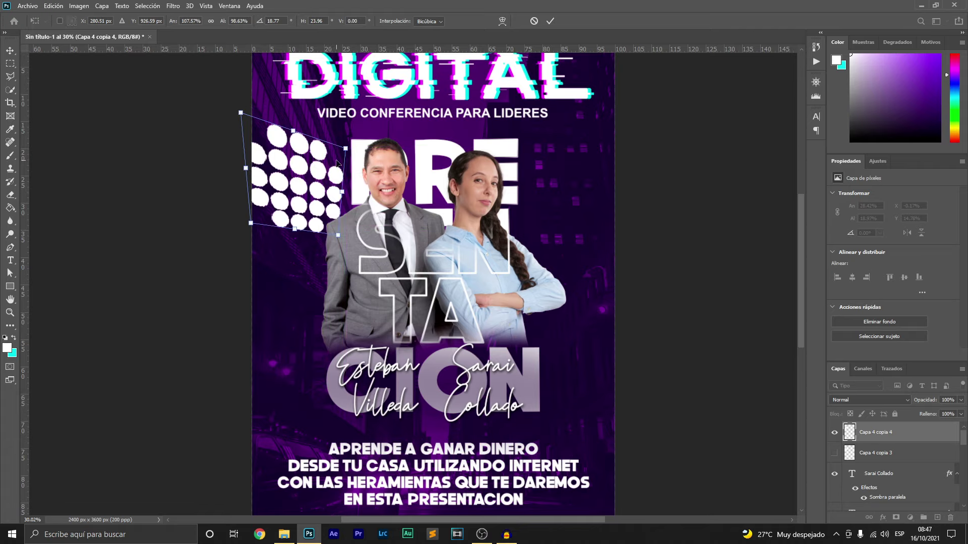
left_click_drag(313, 205, 307, 208)
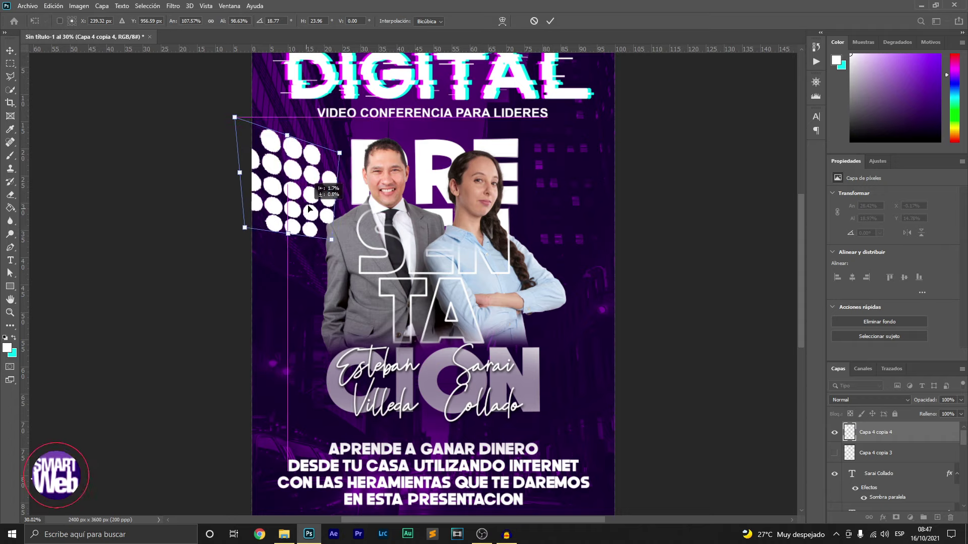
left_click(549, 21)
left_click(851, 453)
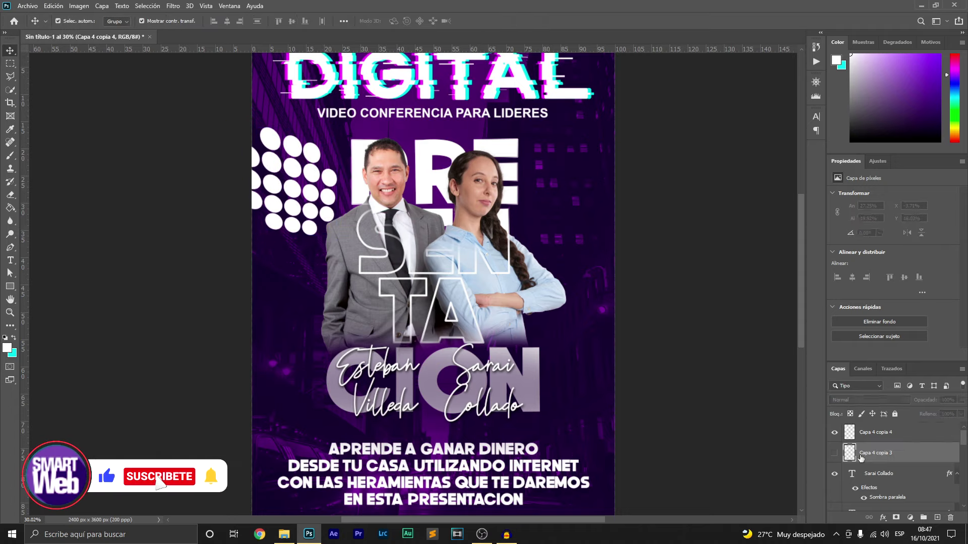
Move the Capa 4 copia 3 dot grid beside the woman and enter Distort mode.
left_click_drag(325, 202, 496, 228)
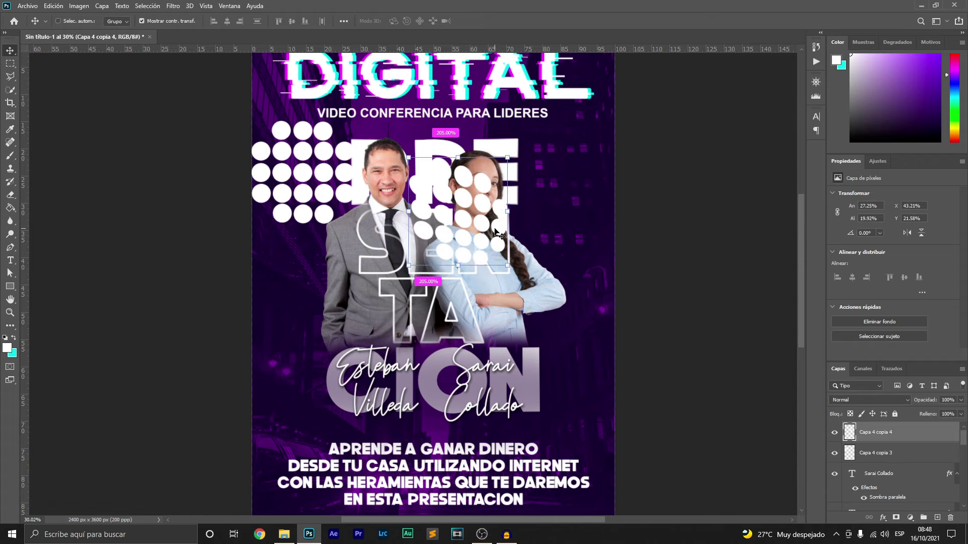
key("ctrl+z")
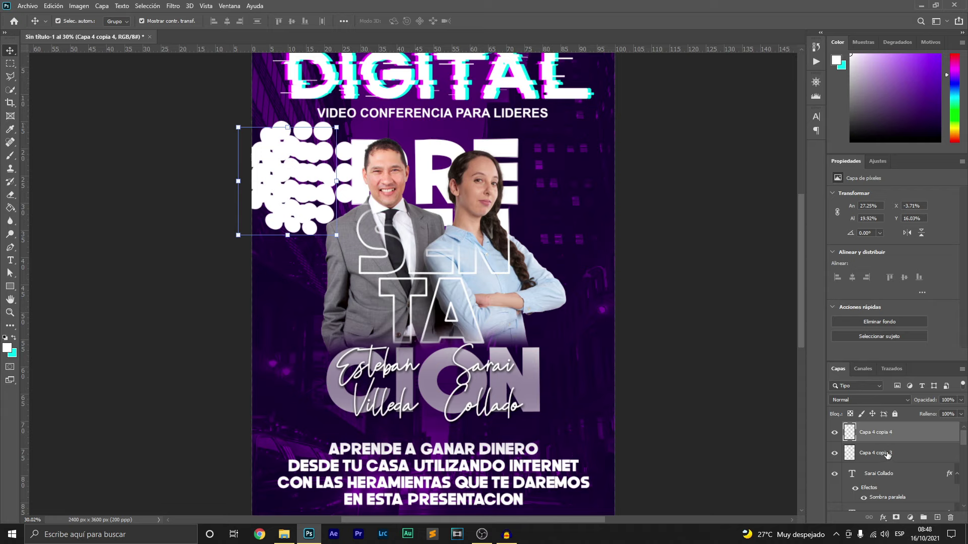
left_click(887, 453)
left_click_drag(325, 128, 577, 163)
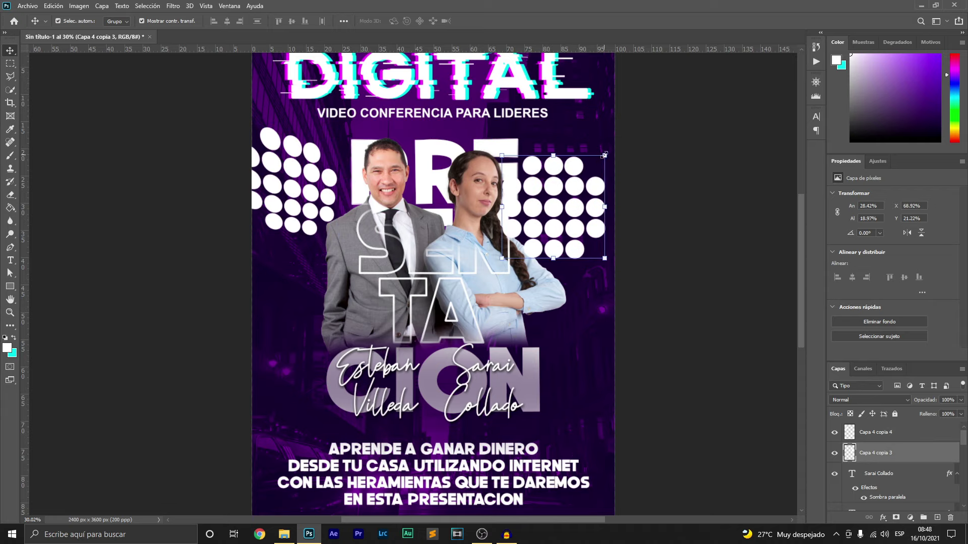
right_click(578, 164)
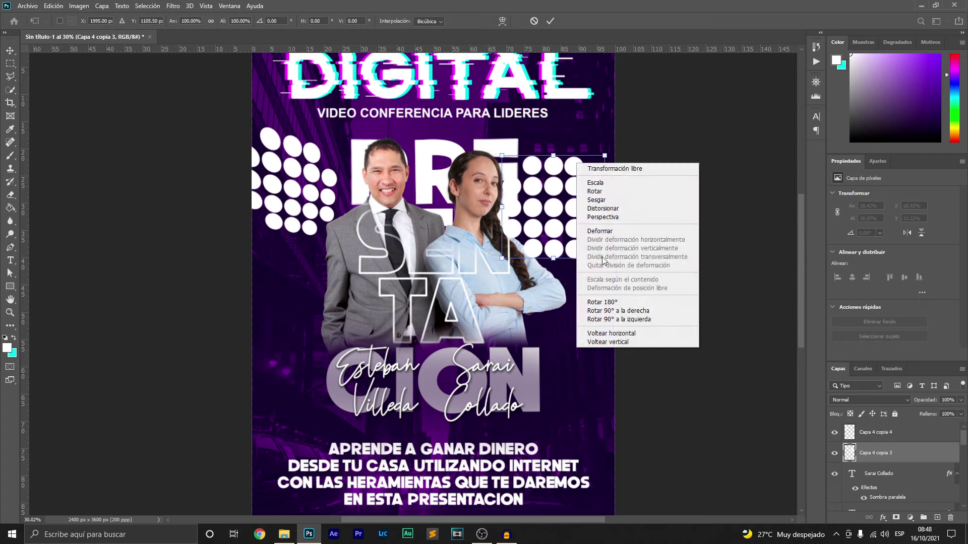
left_click(603, 211)
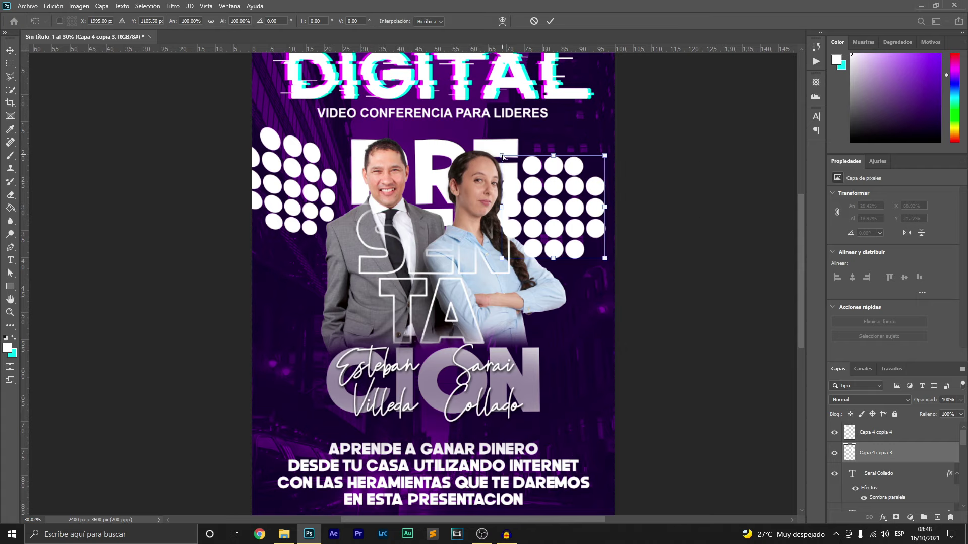
Drag the corners to slant the right dot grid into a mirrored perspective shape.
left_click_drag(502, 156, 531, 158)
mouse_move(581, 217)
left_mouse_down()
mouse_move(588, 231)
mouse_move(585, 222)
left_mouse_up()
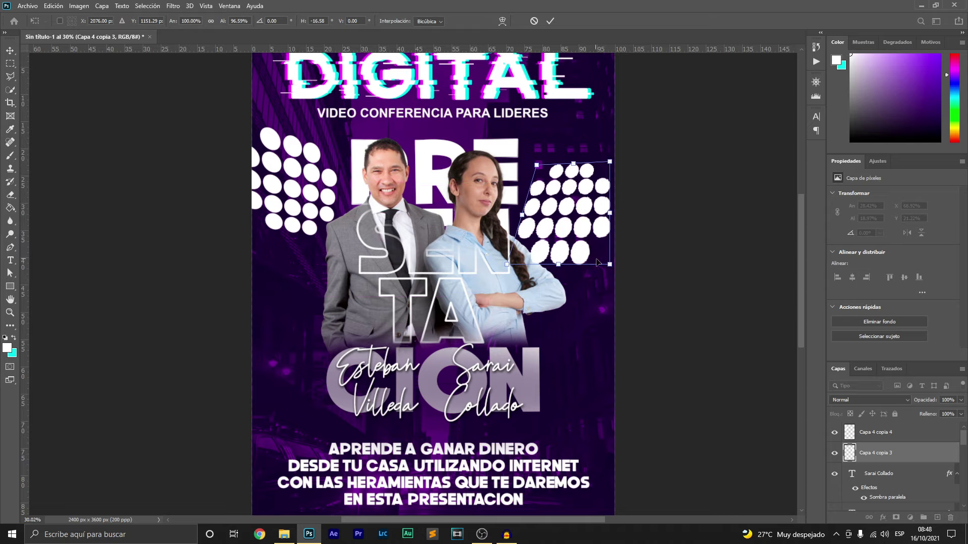
left_click_drag(609, 264, 617, 273)
left_click_drag(615, 218, 627, 225)
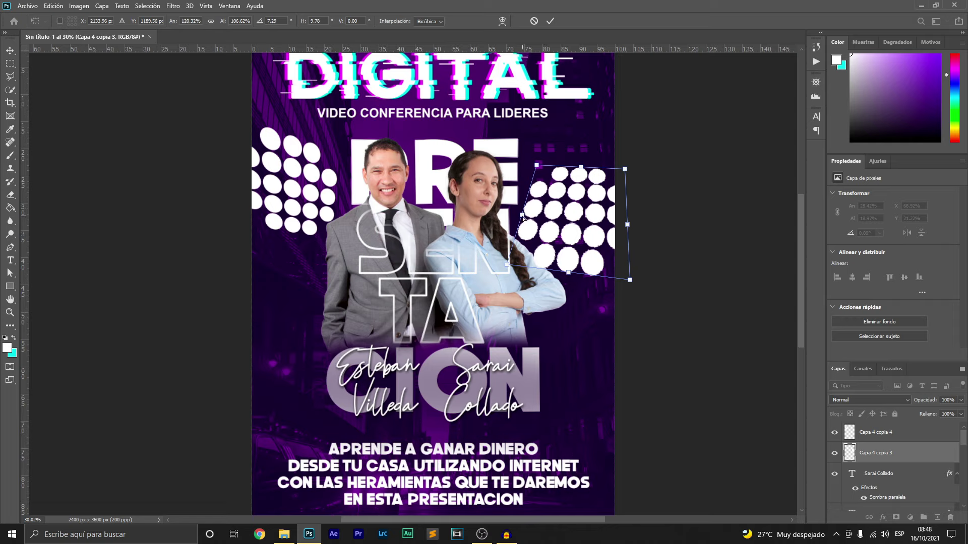
left_click_drag(523, 218, 535, 226)
left_click_drag(548, 173, 527, 181)
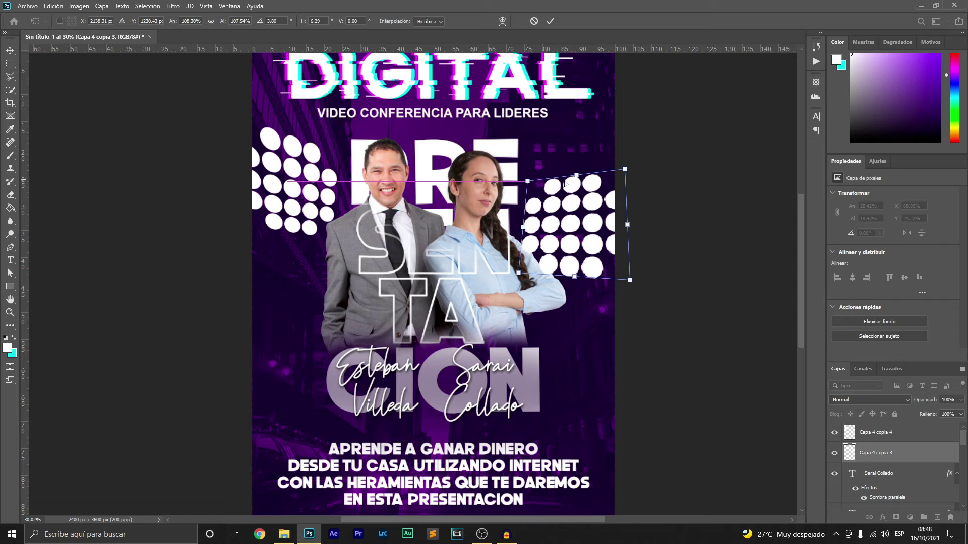
left_click_drag(625, 170, 615, 162)
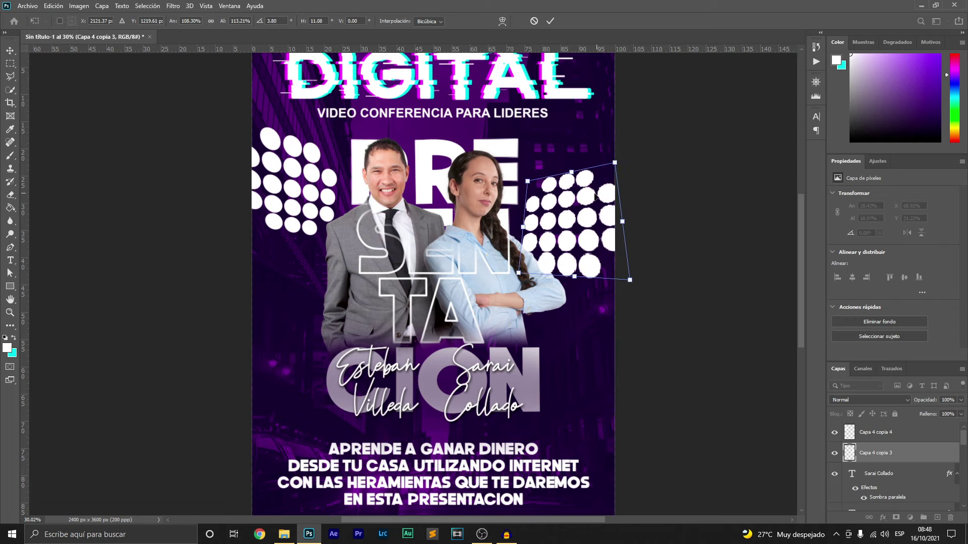
left_click_drag(584, 202, 589, 190)
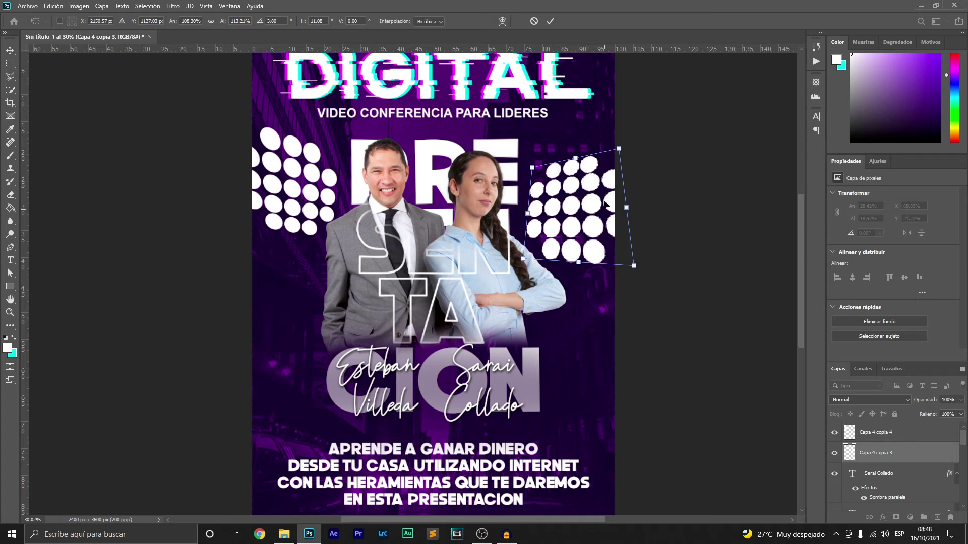
left_click(550, 21)
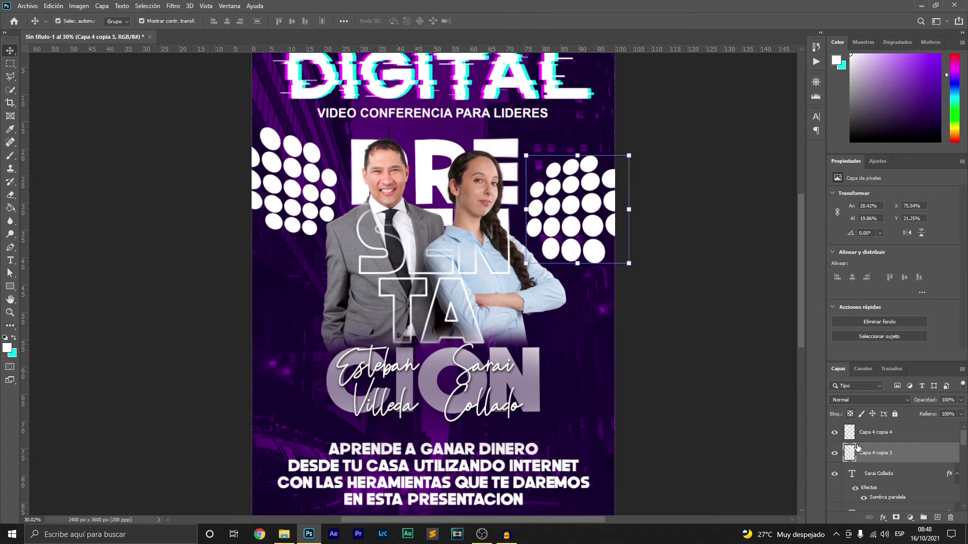
Soften the right dot grid with a light Gaussian Blur.
left_click(903, 436)
left_click(902, 454)
left_click(173, 6)
mouse_move(227, 120)
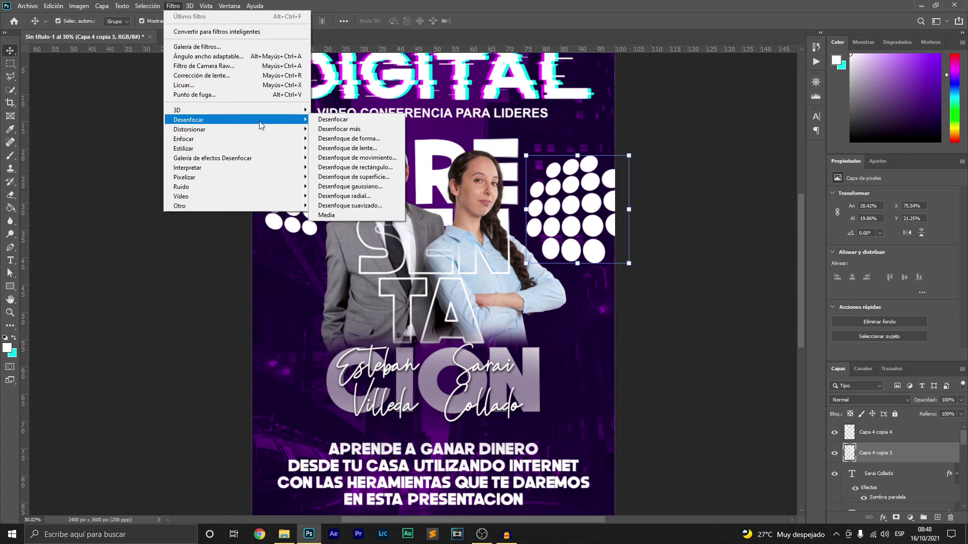
left_click(349, 186)
left_click(274, 211)
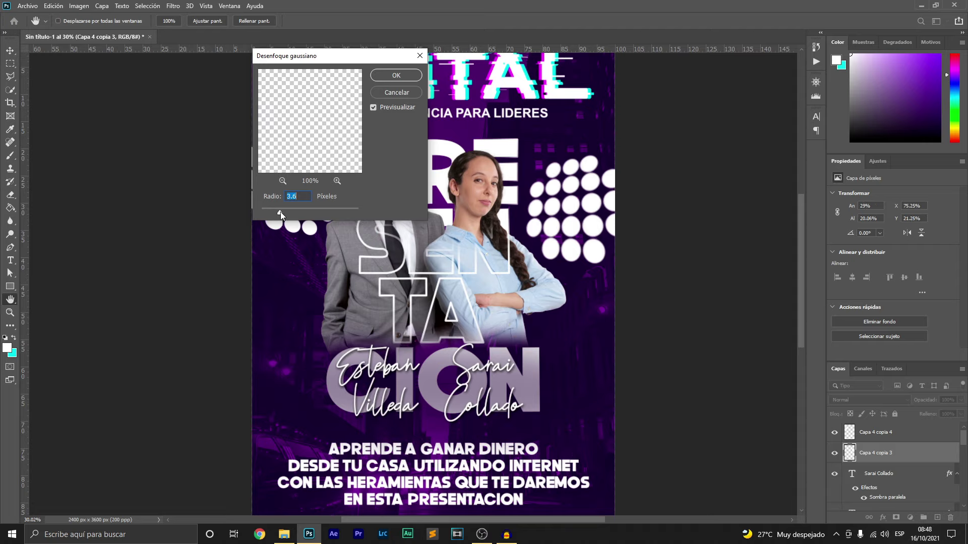
left_click(396, 75)
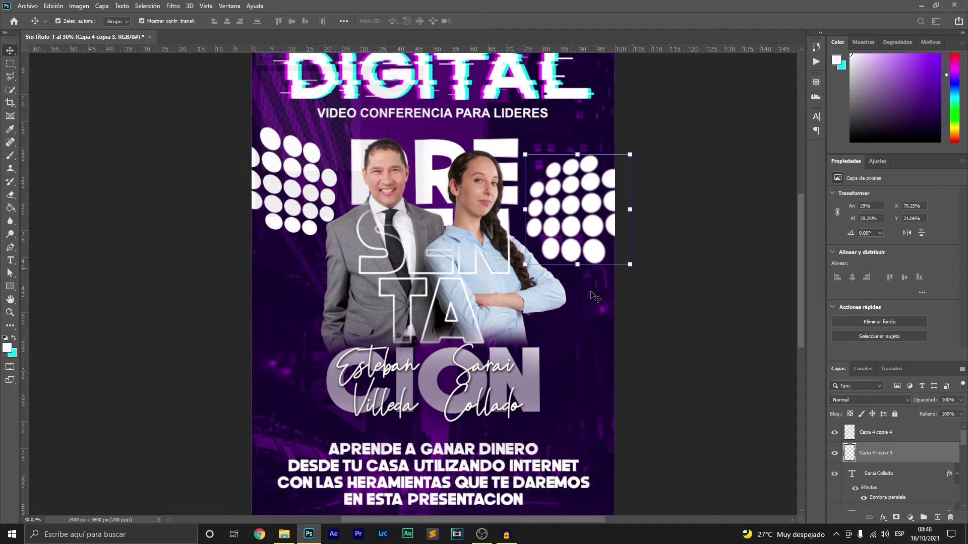
Apply the same Gaussian Blur, about 3.6 px, to the left dot grid.
left_click(891, 436)
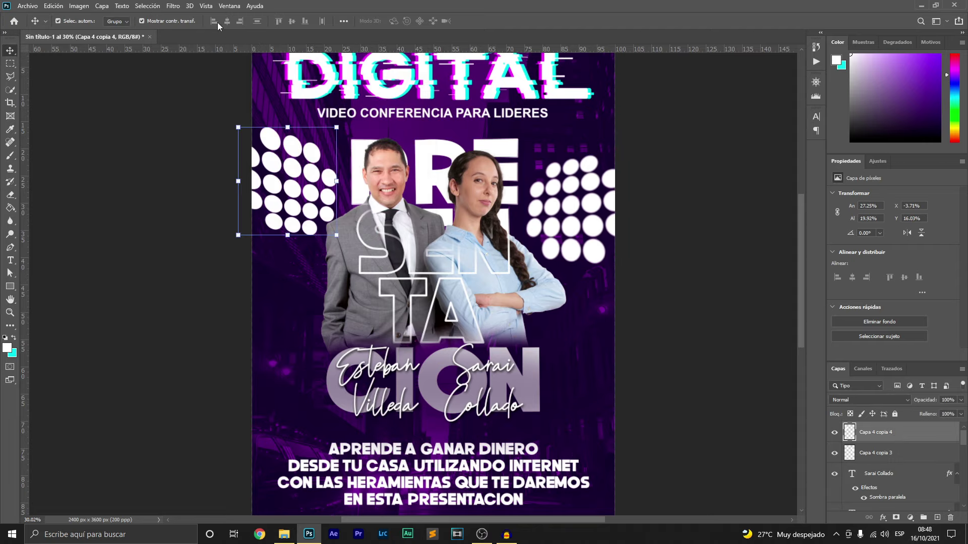
left_click(173, 5)
mouse_move(189, 119)
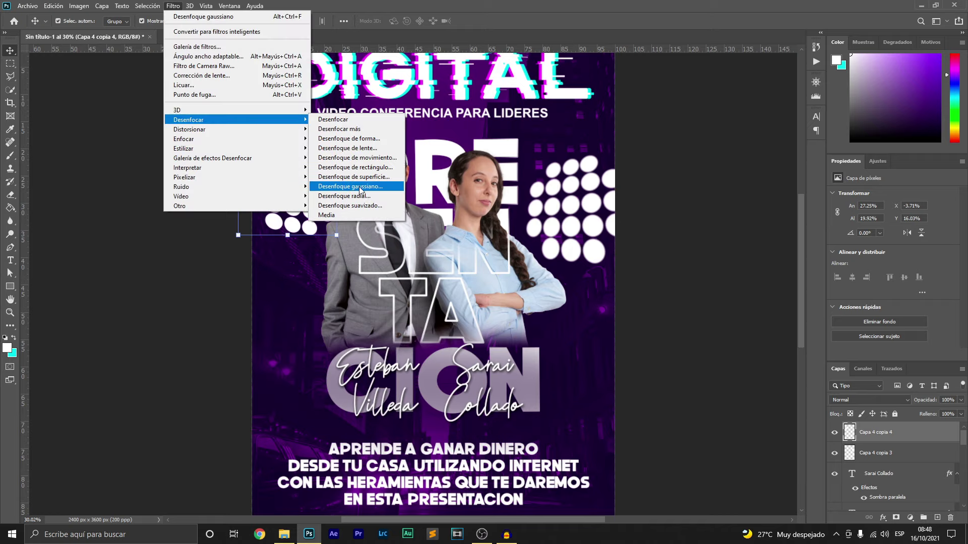
left_click(350, 186)
left_click_drag(329, 60, 456, 108)
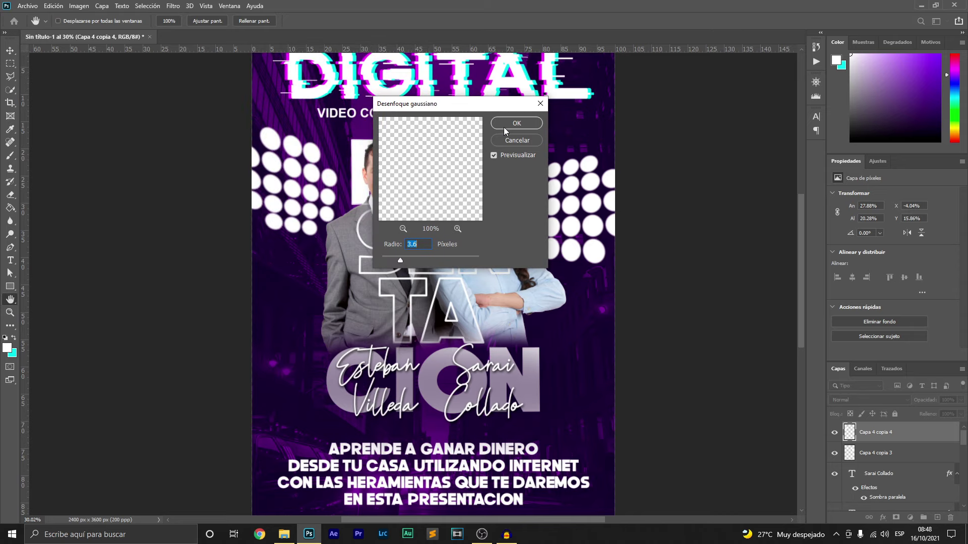
left_click(519, 125)
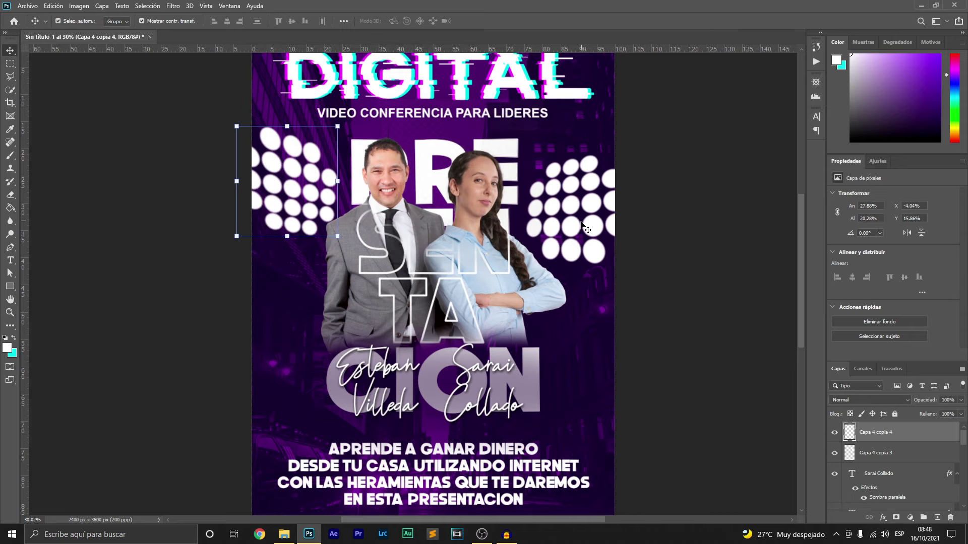
left_click(898, 452)
left_click(902, 440)
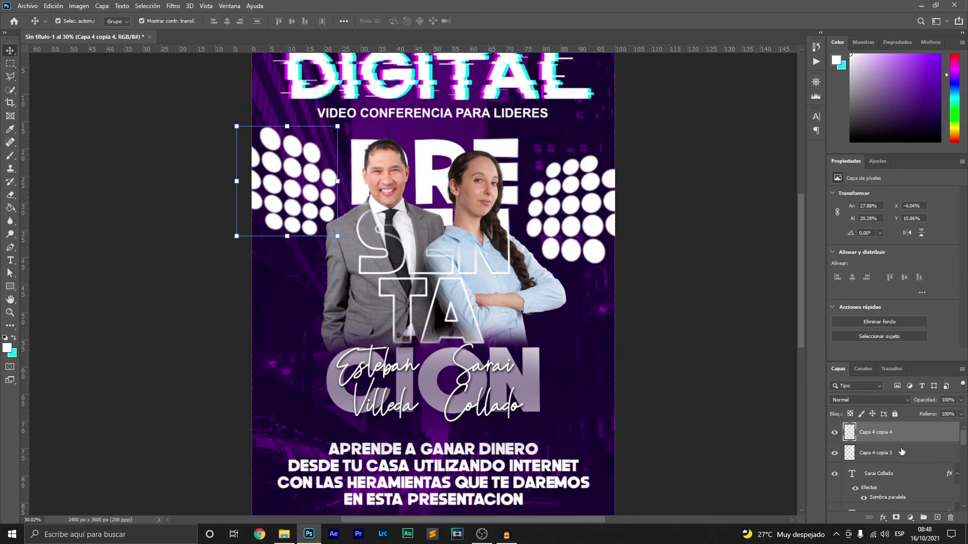
Duplicate both the left and right white dot-grid layers with Duplicar capa.
left_click(897, 455)
left_click(900, 437)
right_click(902, 437)
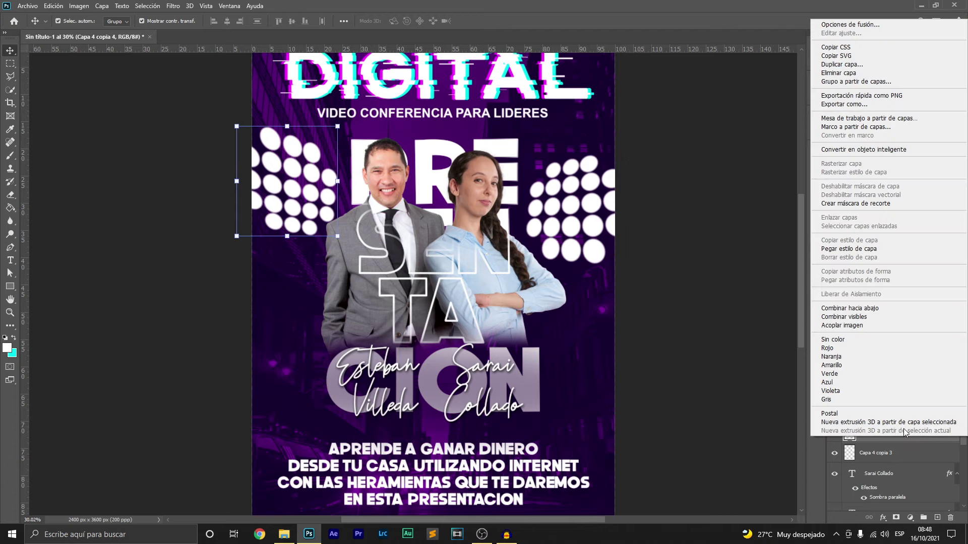
left_click(842, 64)
left_click(575, 149)
left_click(903, 475)
right_click(920, 477)
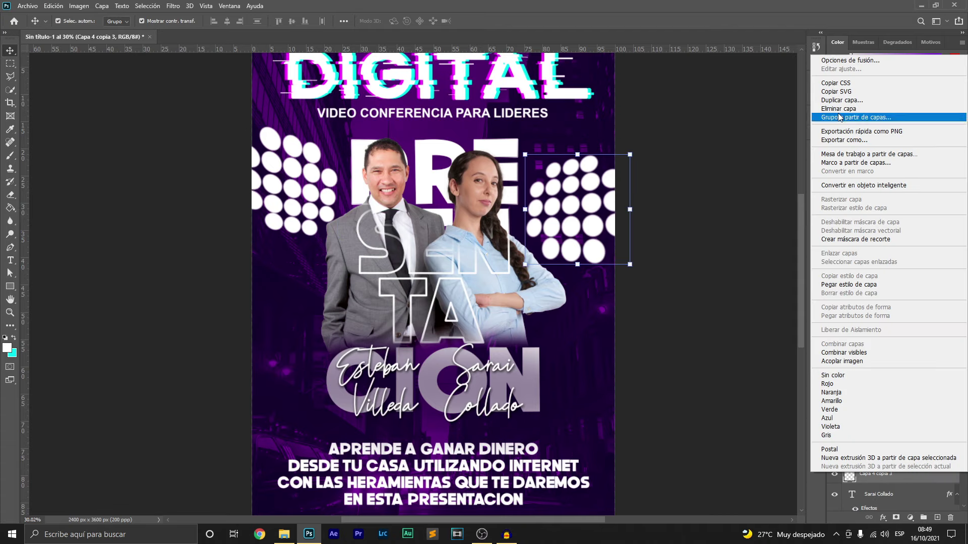
left_click(835, 101)
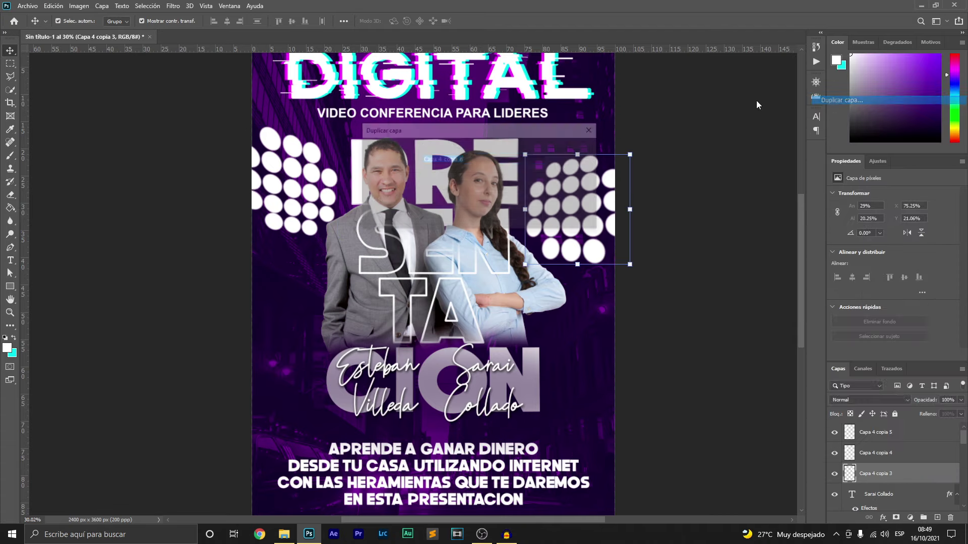
left_click(564, 148)
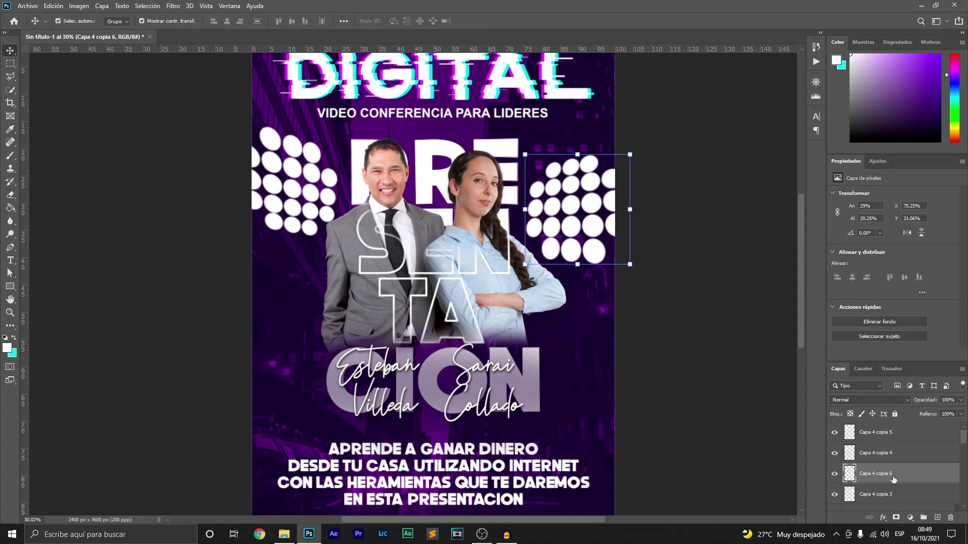
Stack Capa 4 copia 6 above copia 4, hide the original grids, and select both copies.
left_click_drag(894, 479, 893, 452)
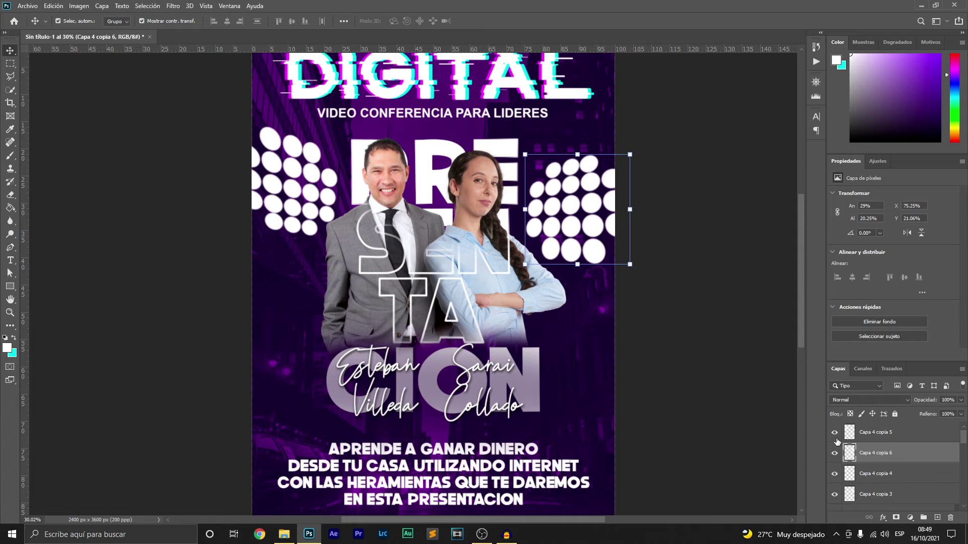
left_click_drag(834, 474, 834, 494)
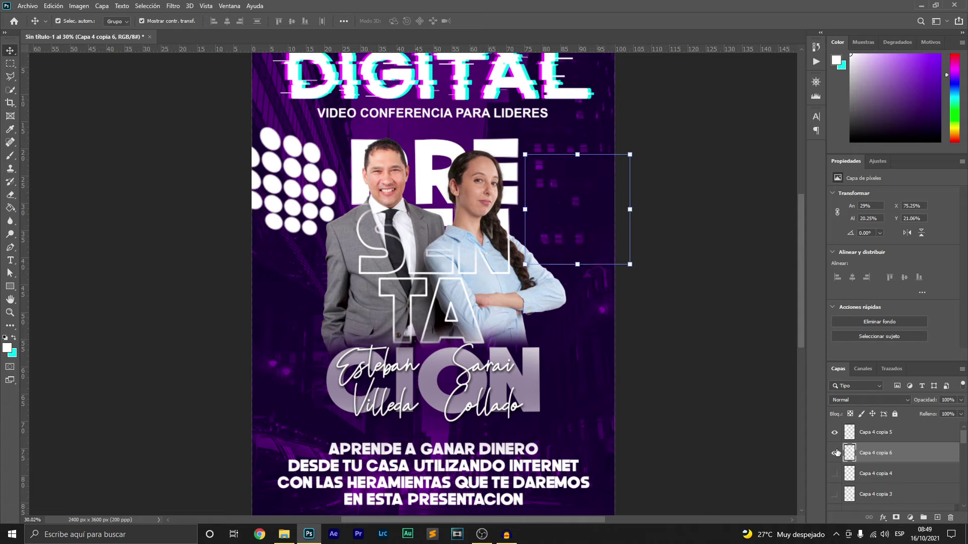
left_click(835, 433)
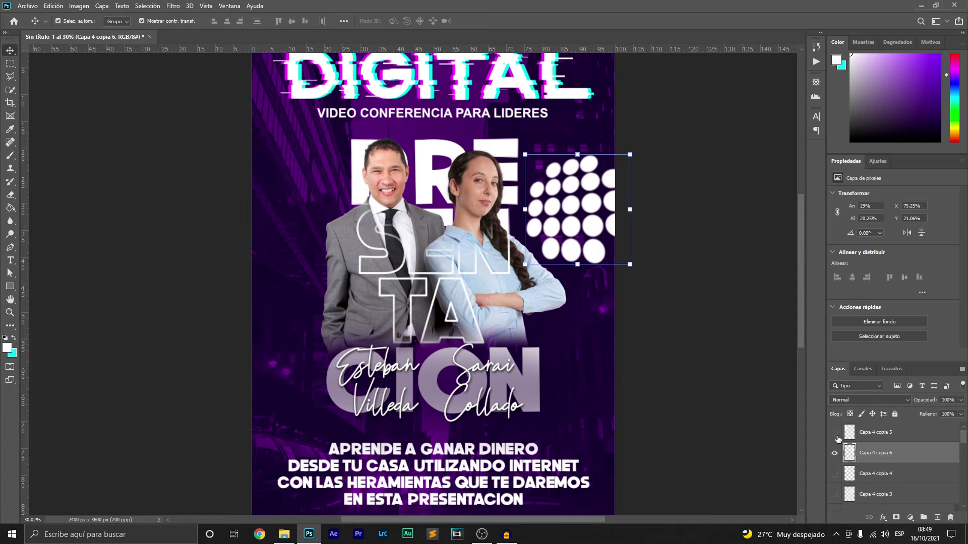
left_click(908, 434, "shift")
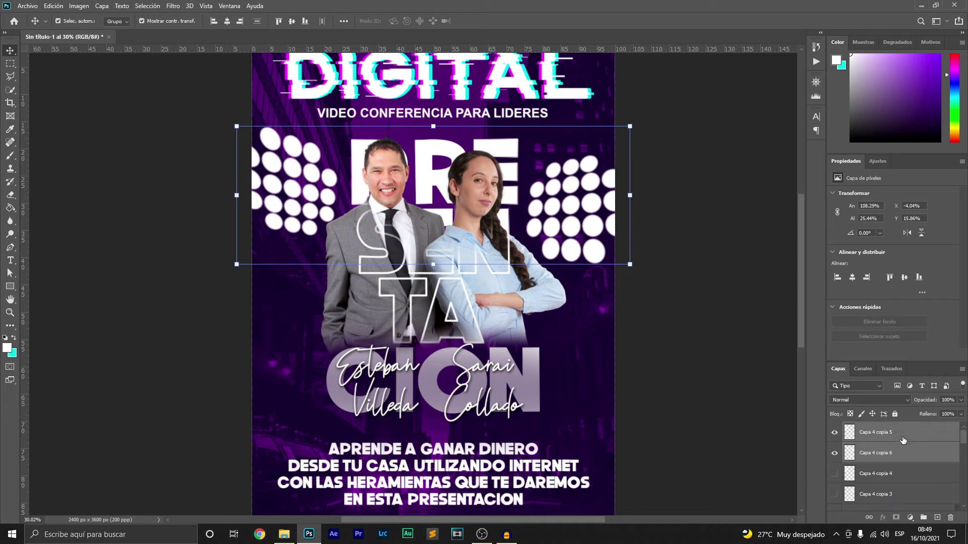
right_click(902, 435)
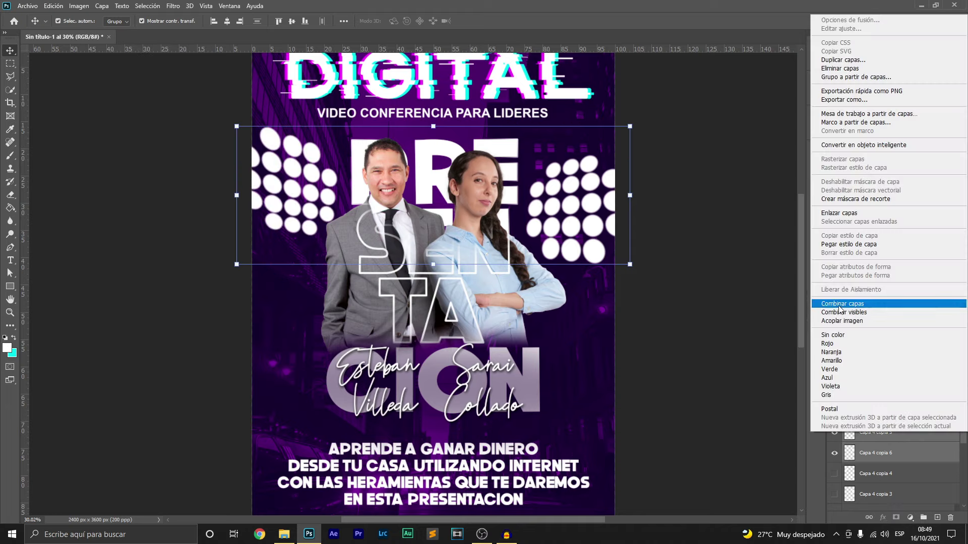
Merge the two dot-grid copies with Combinar capas and compare the result shown and hidden.
left_click(839, 304)
left_click(835, 475)
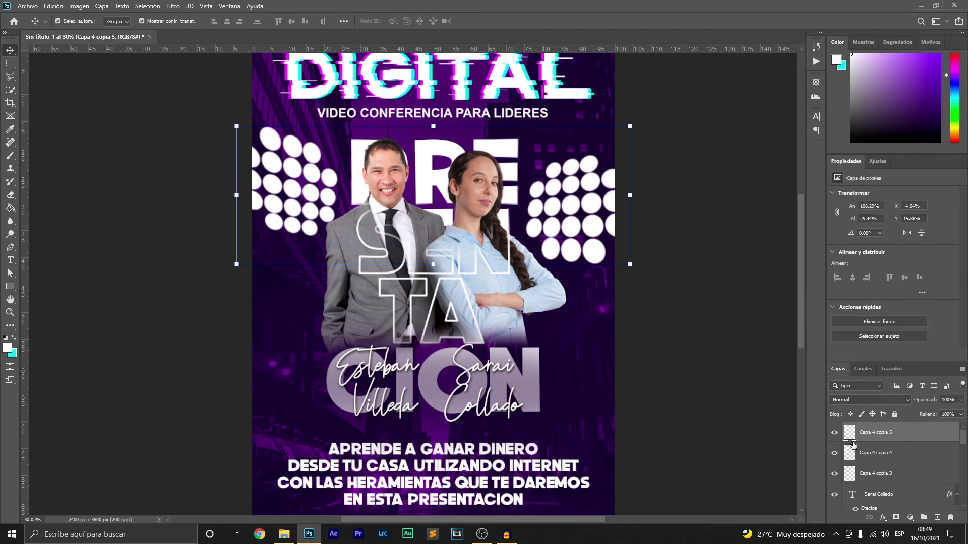
left_click(833, 433)
Apply a Desenfoque gaussiano of about 20 px radius to the merged dot grid.
left_click(173, 6)
mouse_move(189, 119)
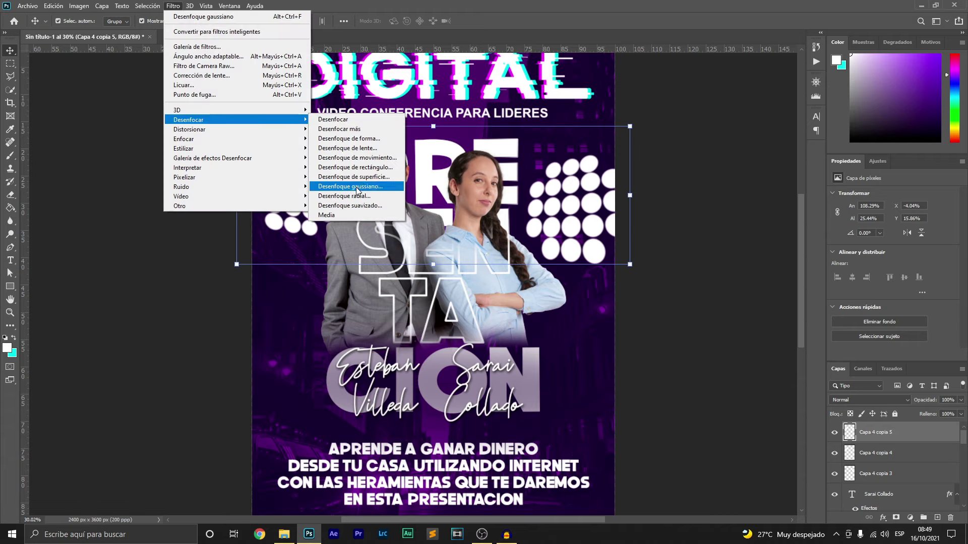
left_click(363, 187)
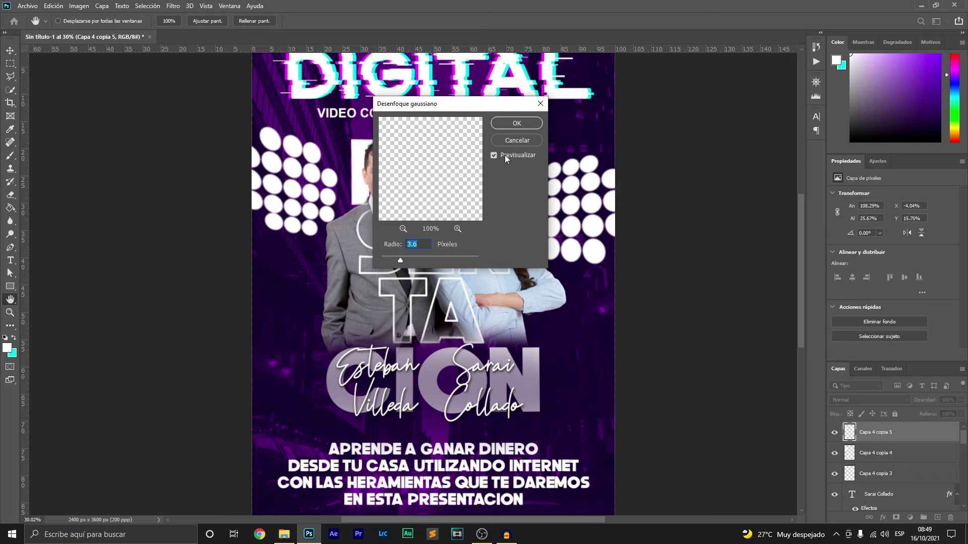
left_click_drag(412, 259, 430, 257)
left_click_drag(430, 256, 424, 259)
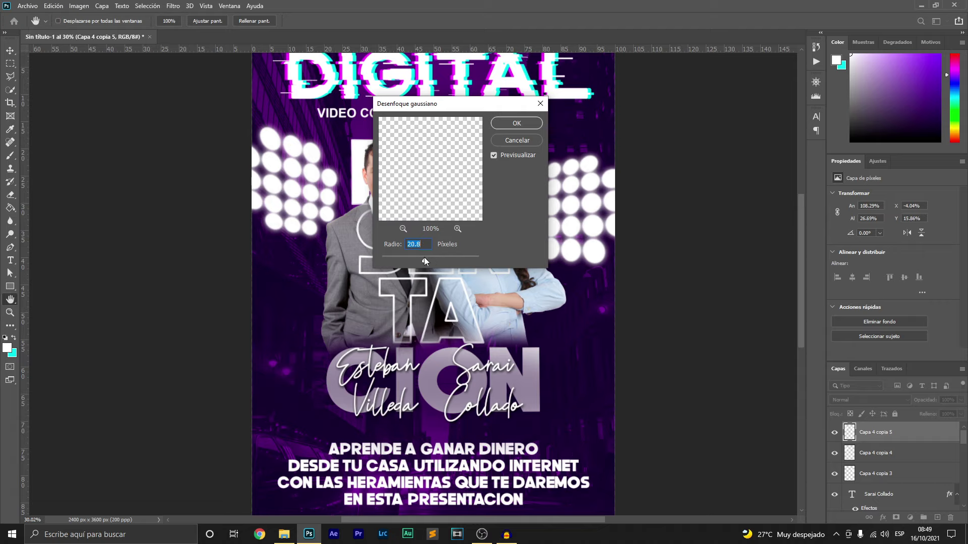
left_click_drag(423, 258, 425, 258)
left_click(517, 123)
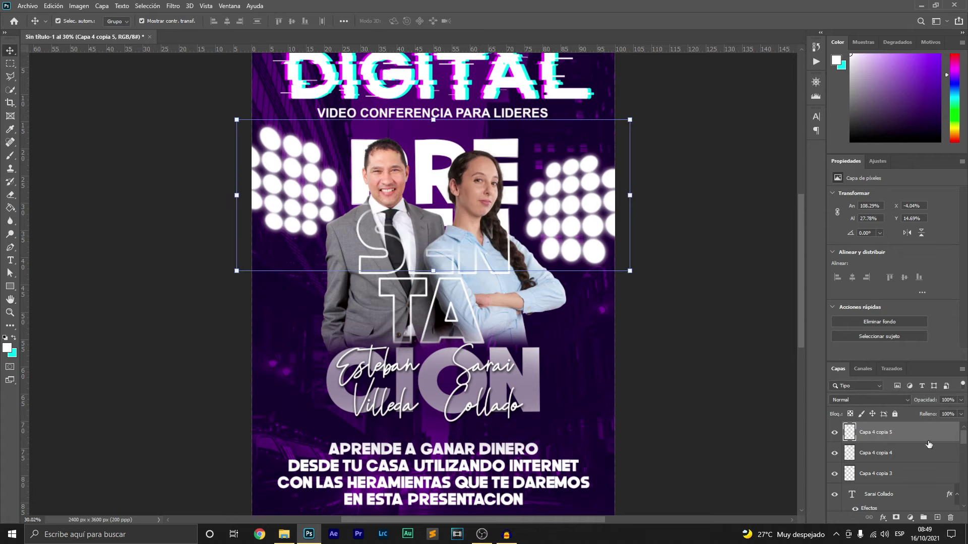
left_click(937, 518)
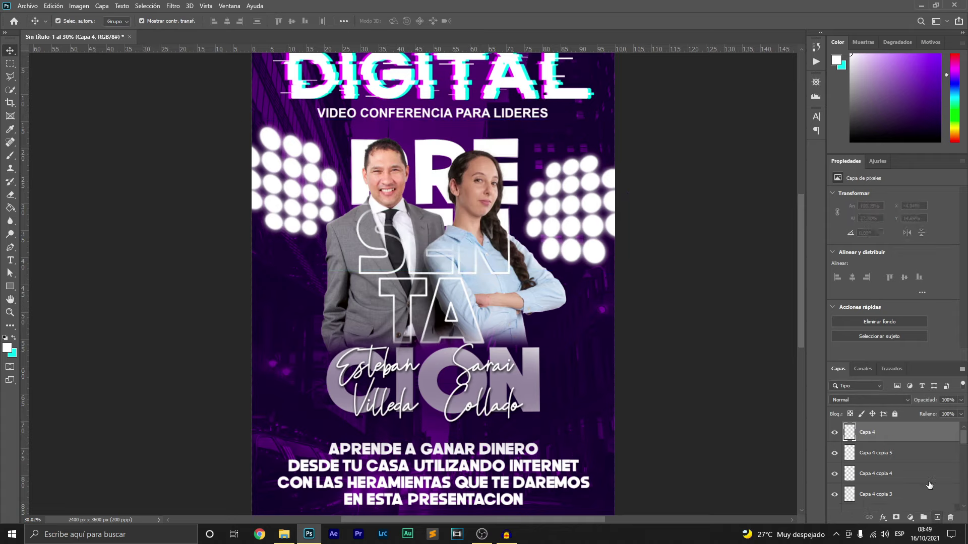
Set up a soft brush sampled from the background purple, test a stroke, undo, and shrink it.
left_click(10, 156)
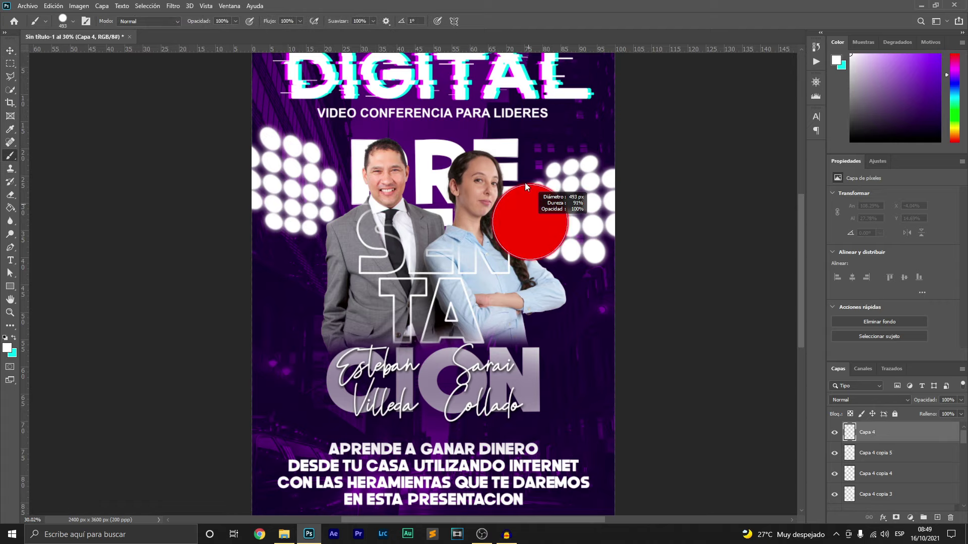
left_click_drag(450, 241, 456, 132)
left_click(456, 133, "alt")
mouse_move(555, 220)
left_mouse_down()
mouse_move(556, 186)
mouse_move(544, 181)
mouse_move(584, 205)
mouse_move(605, 249)
mouse_move(577, 160)
left_mouse_up()
key("ctrl+z")
key("ctrl+z")
left_click_drag(566, 212, 577, 213)
Set Capa 4 to Trama blending and paint purple glow over both dot grids.
left_click(896, 400)
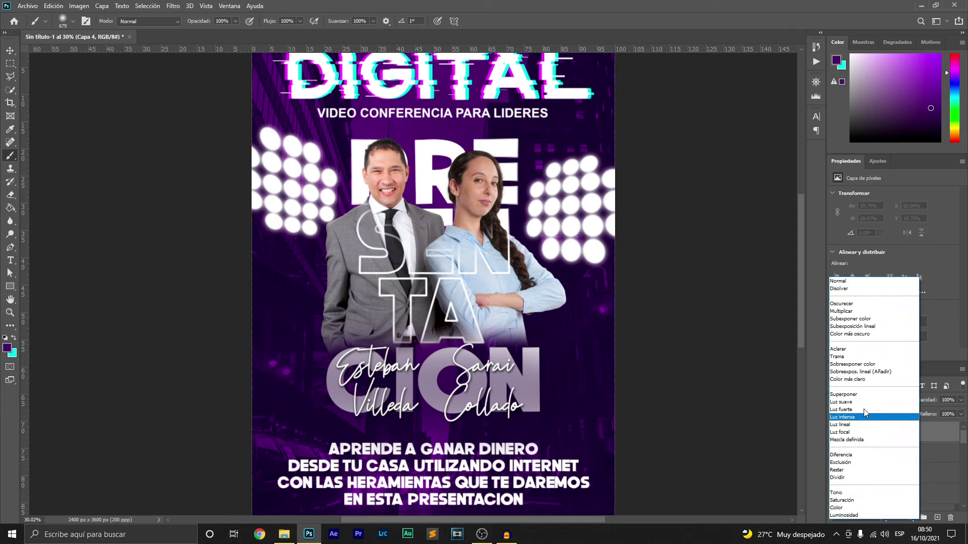
left_click(857, 419)
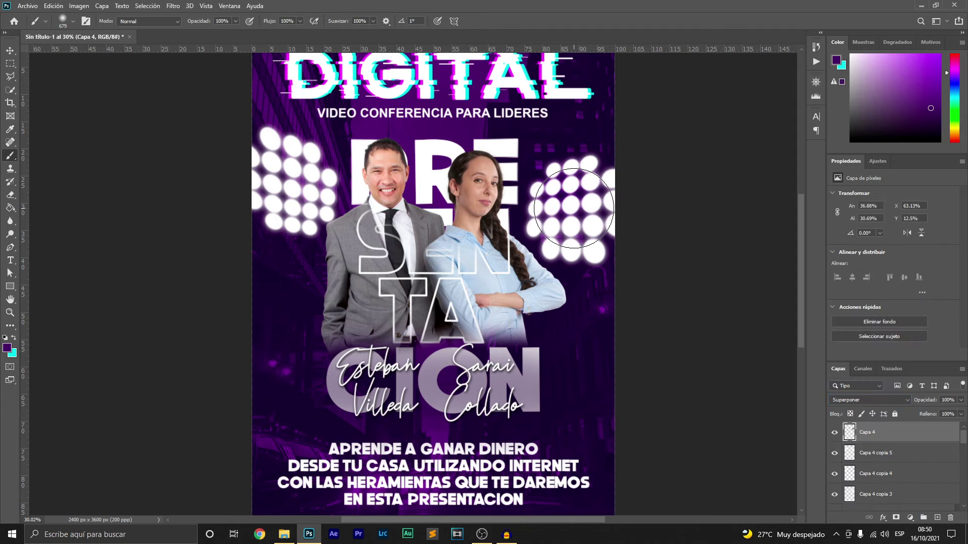
left_click(885, 401)
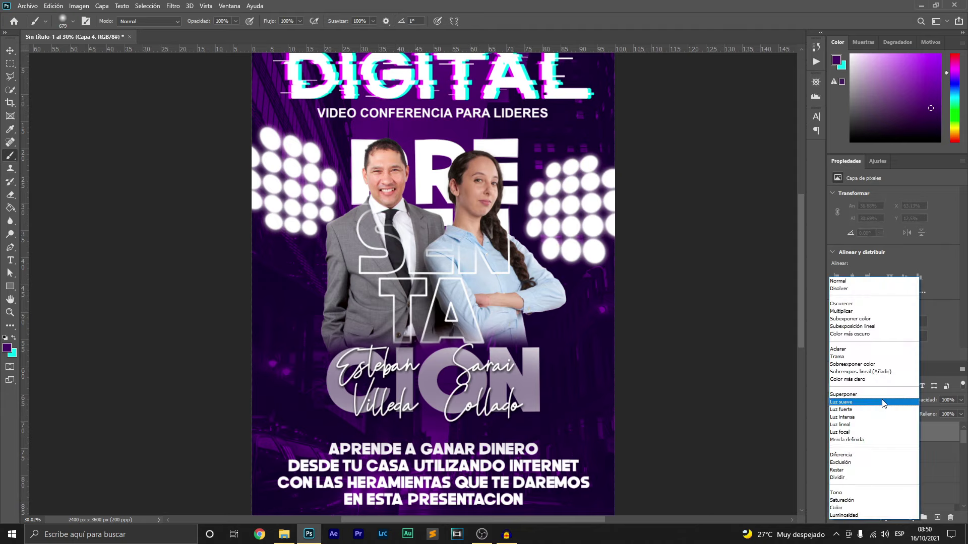
left_click(847, 357)
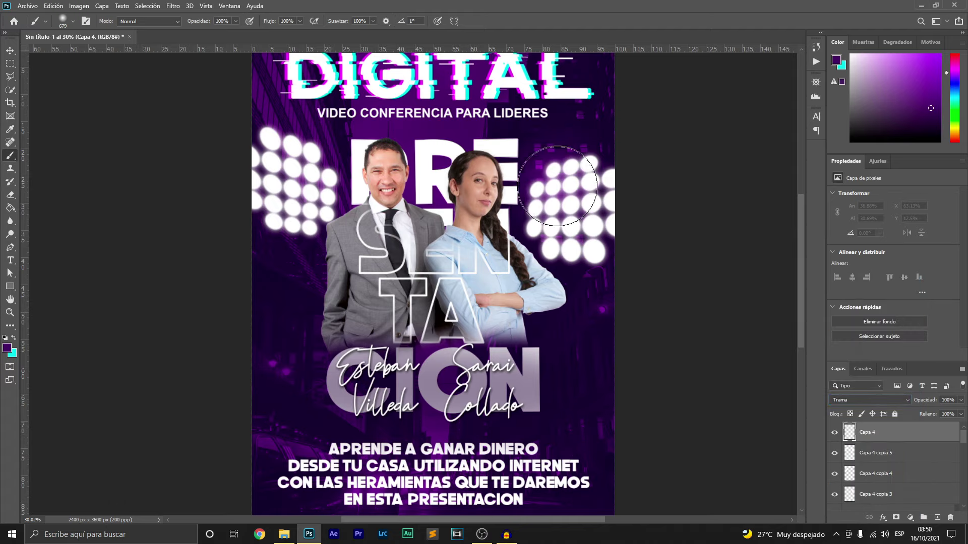
left_click_drag(569, 209, 549, 242)
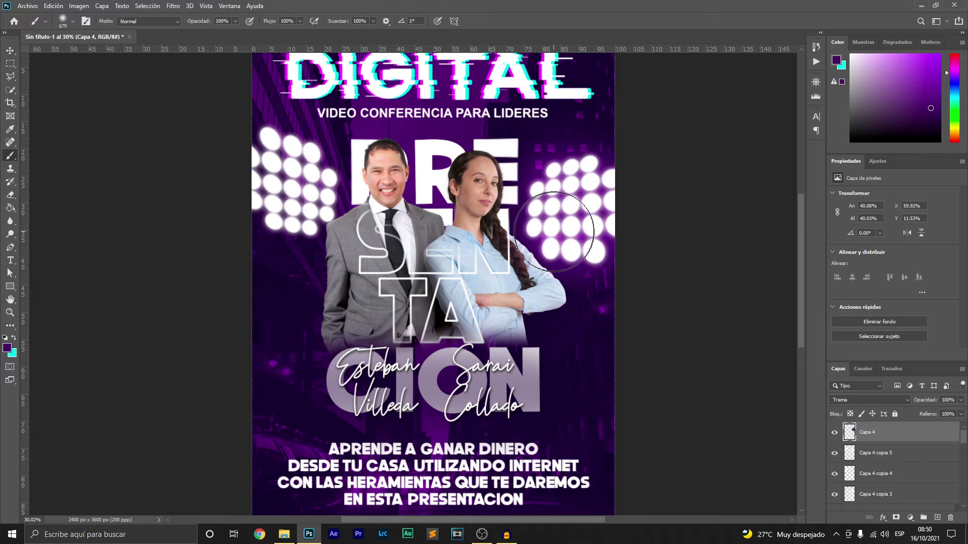
left_click_drag(255, 152, 274, 211)
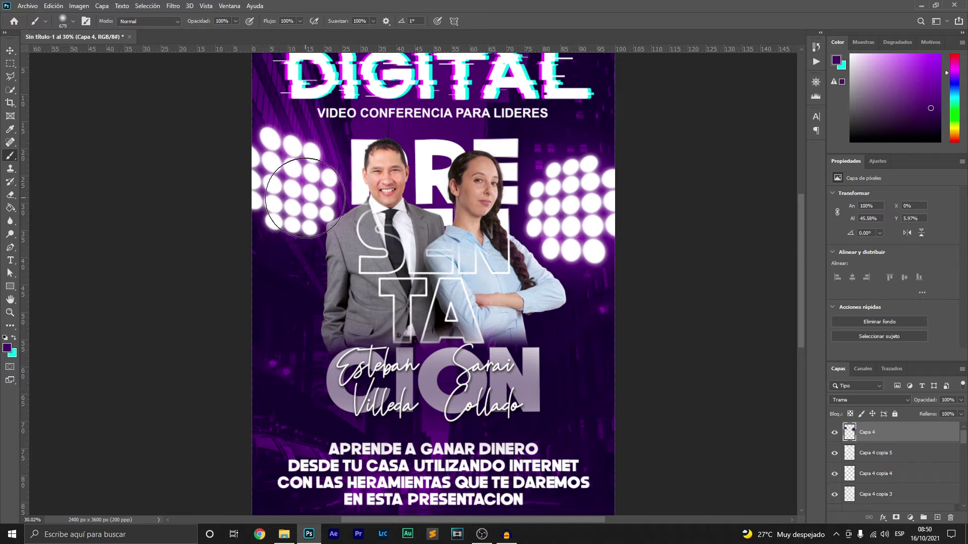
scroll(468, 236, "down", 3)
scroll(468, 235, "up", 1)
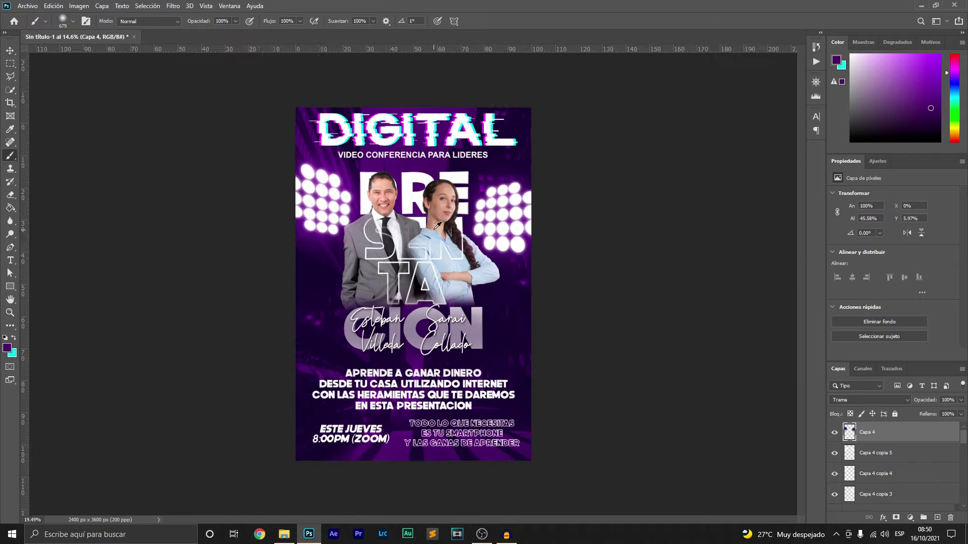
scroll(468, 236, "up", 1)
Add a new Trama-blended layer and paint a soft white glow over the right spotlight.
left_click(938, 518)
left_click(870, 399)
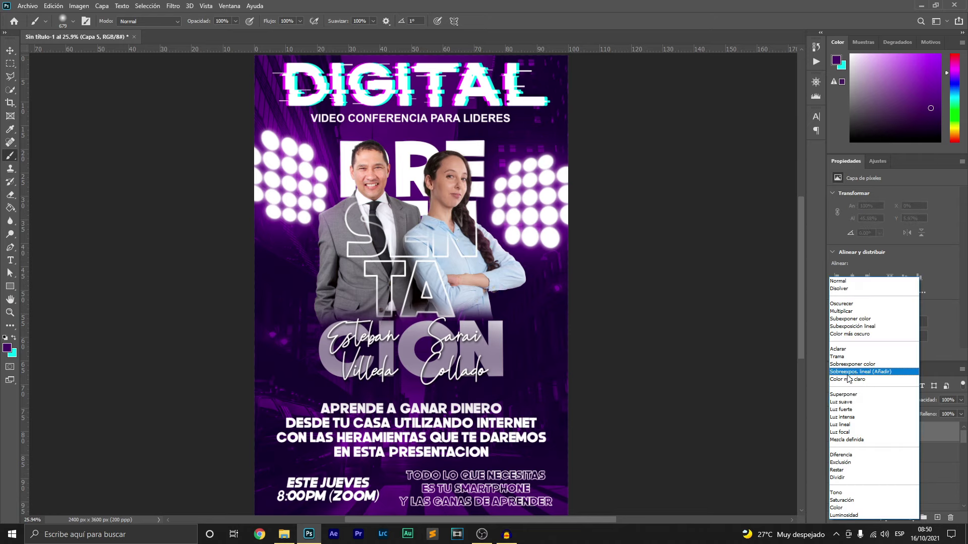
left_click(847, 357)
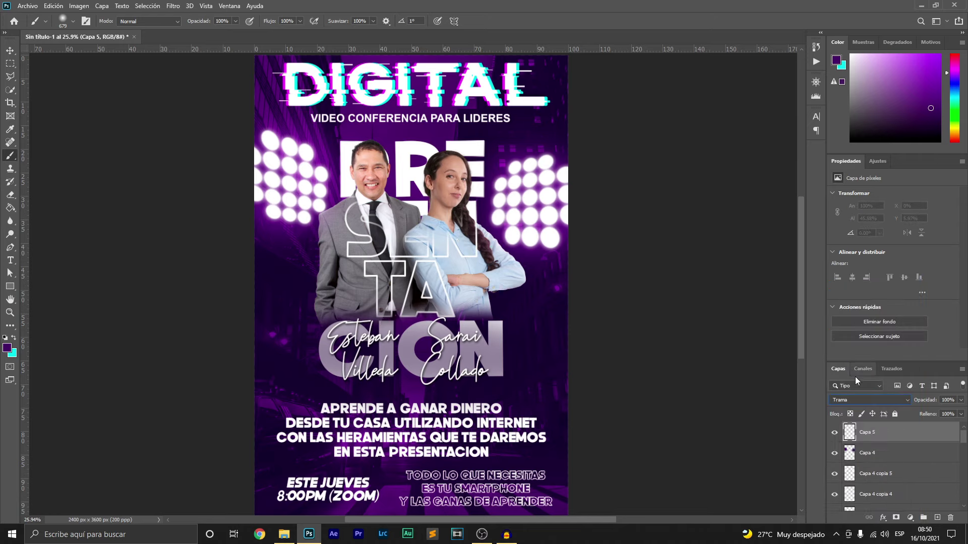
left_click(850, 54)
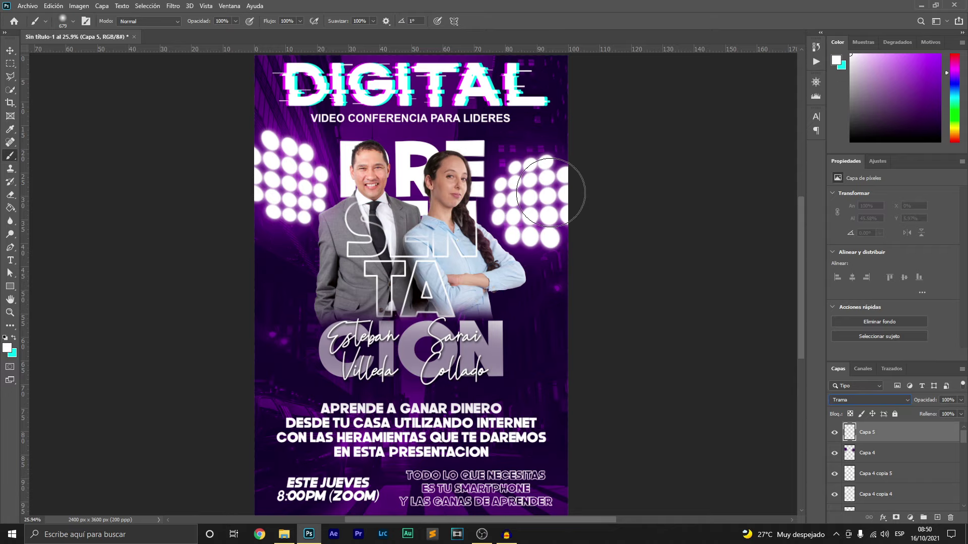
mouse_move(511, 187)
left_mouse_down()
mouse_move(548, 179)
mouse_move(491, 207)
left_mouse_up()
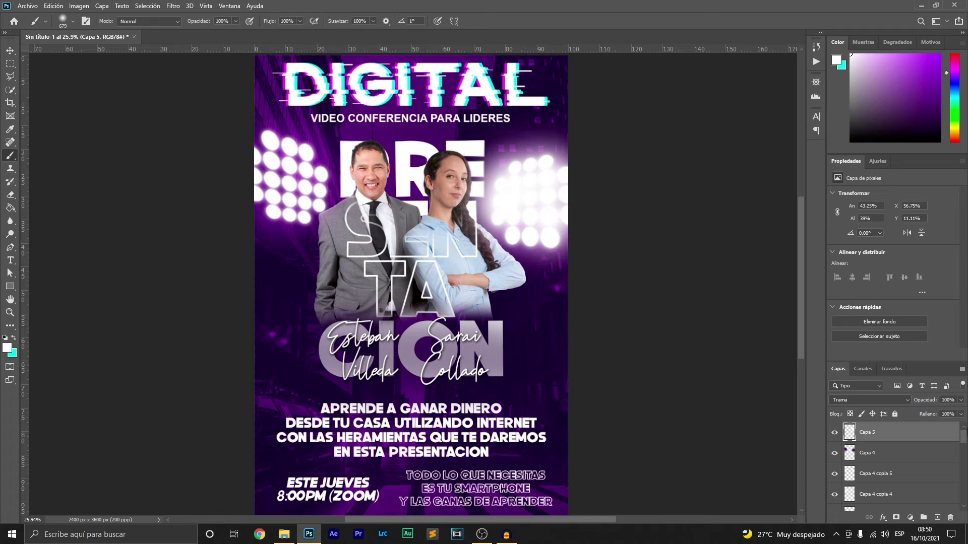
Lower the glow layer's opacity to 39% and paint more white over the left spotlights.
left_click(961, 415)
left_click_drag(941, 413, 932, 412)
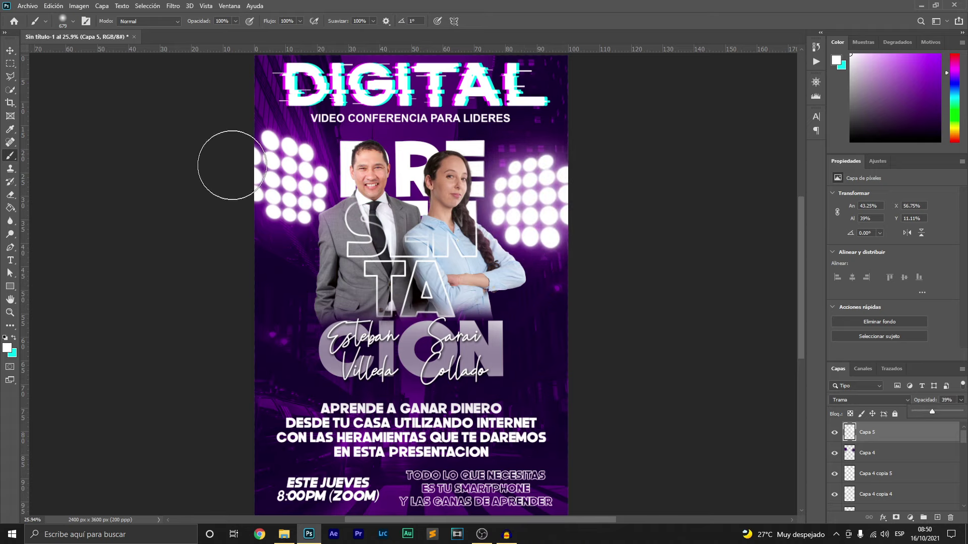
left_click_drag(280, 157, 287, 205)
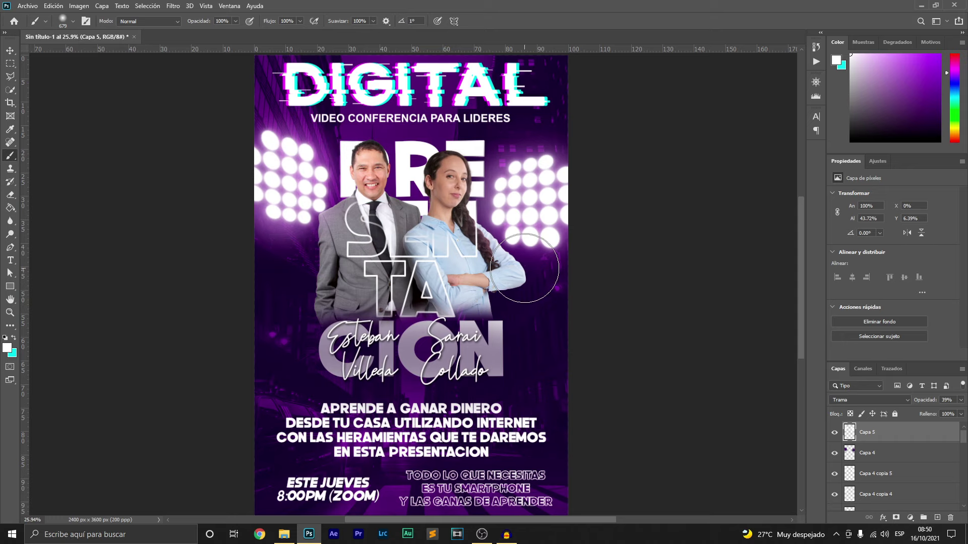
key("ctrl+minus")
key("ctrl+plus")
left_click(10, 56)
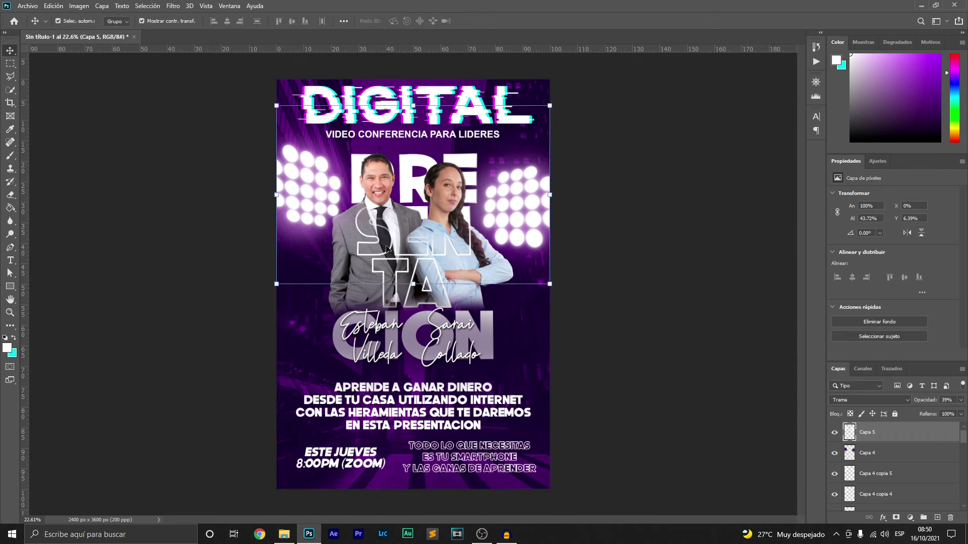
Place the DESTELLOS FONDO NEGRO flare image from Explorer onto the poster.
left_click(284, 535)
left_click_drag(172, 135, 310, 540)
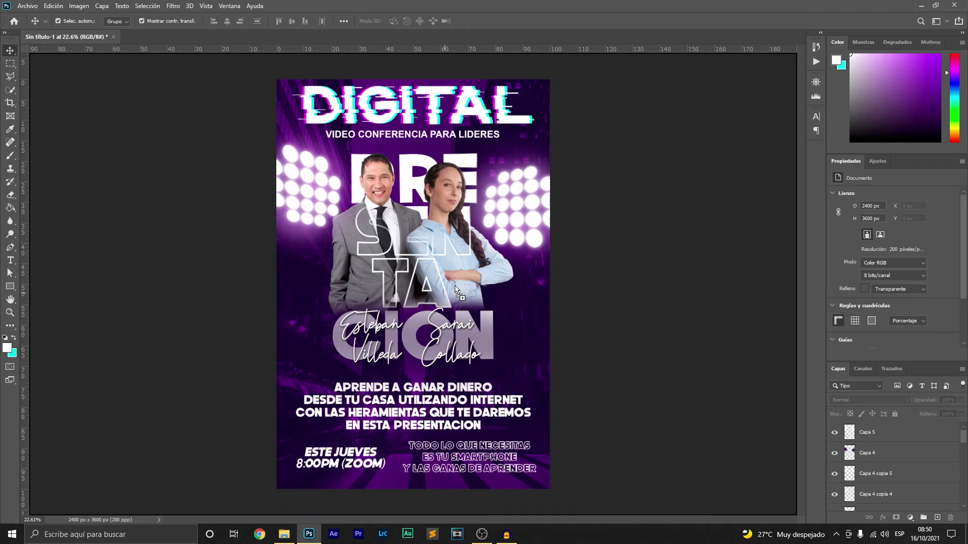
left_click_drag(310, 539, 497, 295)
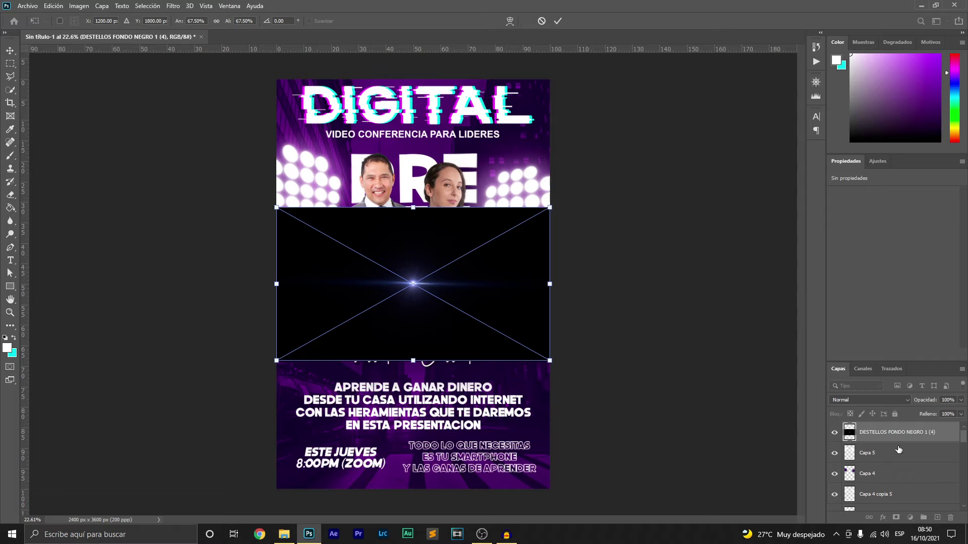
left_click(877, 400)
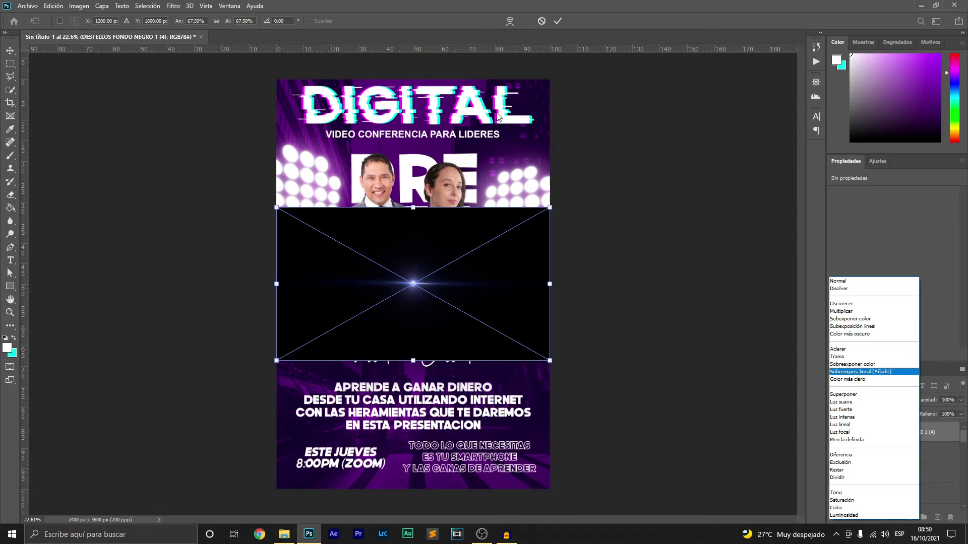
left_click(557, 25)
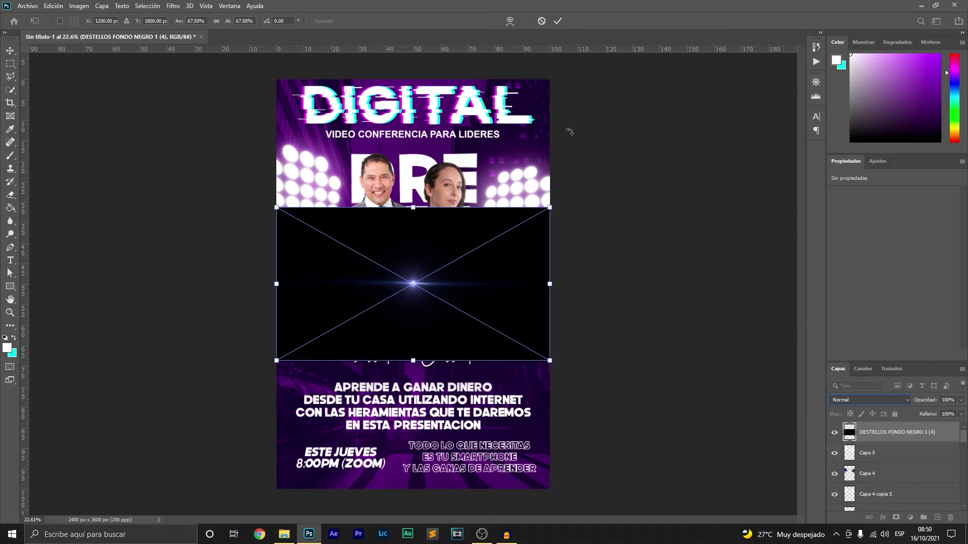
left_click(557, 21)
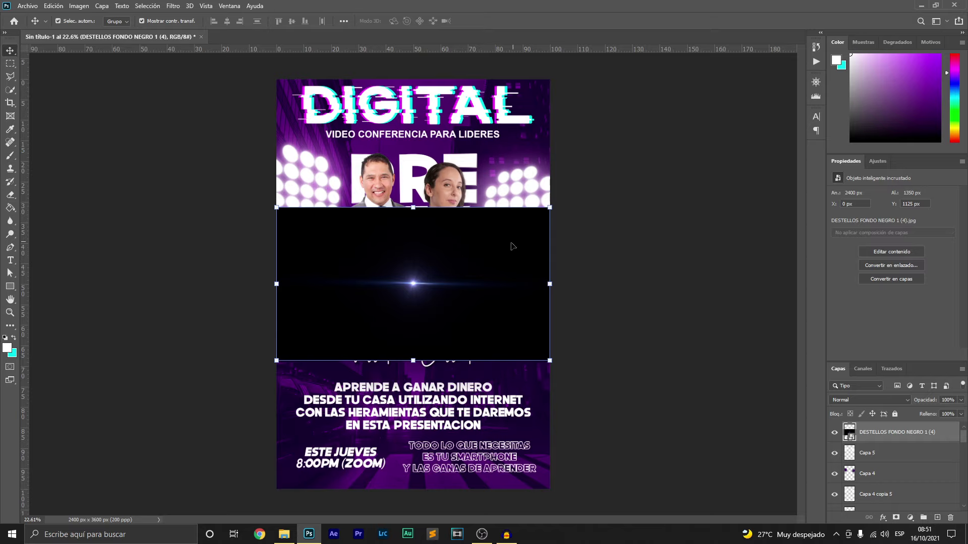
left_click_drag(504, 265, 501, 321)
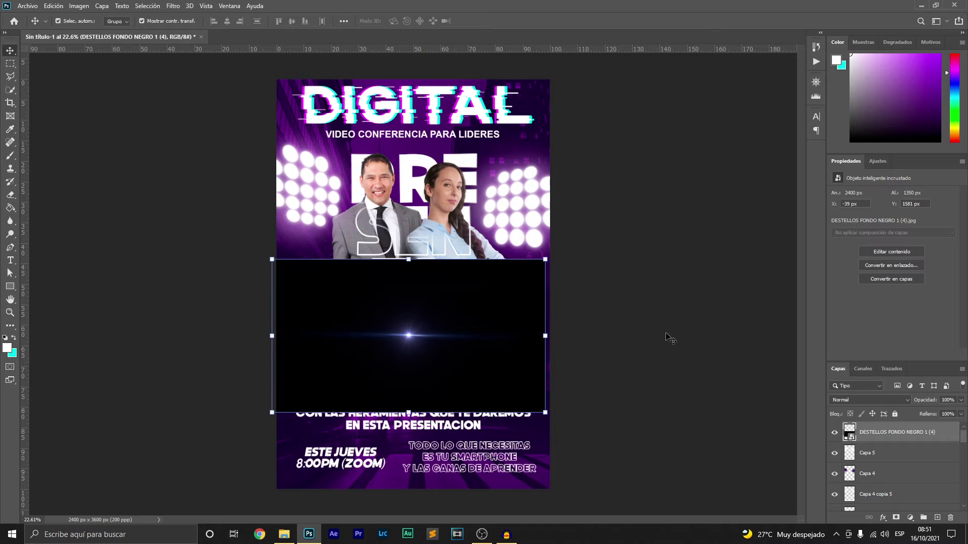
Blend the flare in Sobreexpos. lineal (Añadir) at full opacity and centre it over the poster's middle.
left_click(873, 403)
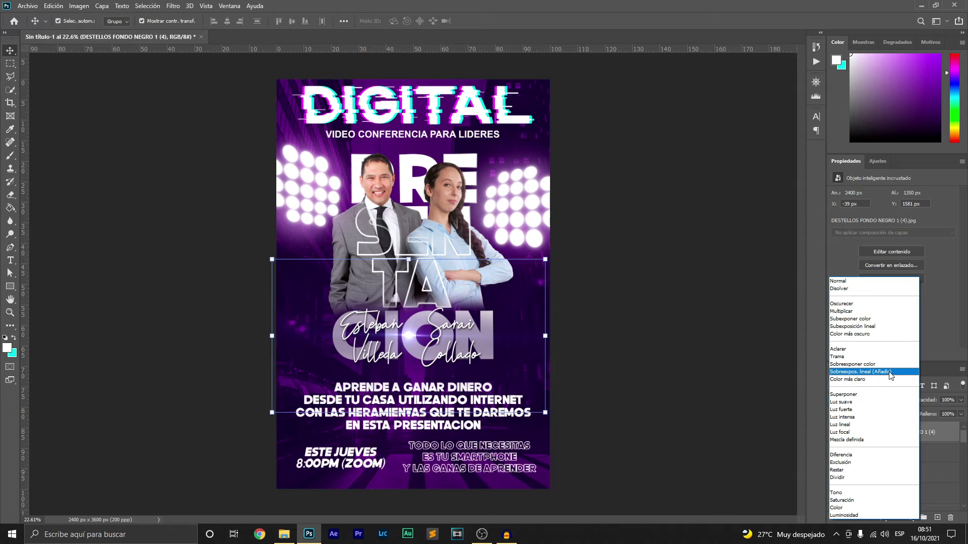
left_click(890, 373)
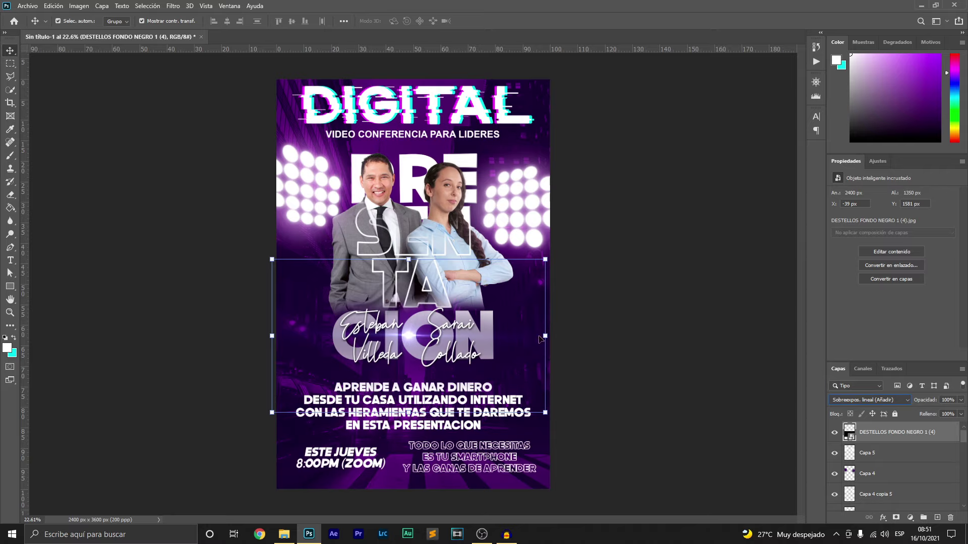
left_click(962, 400)
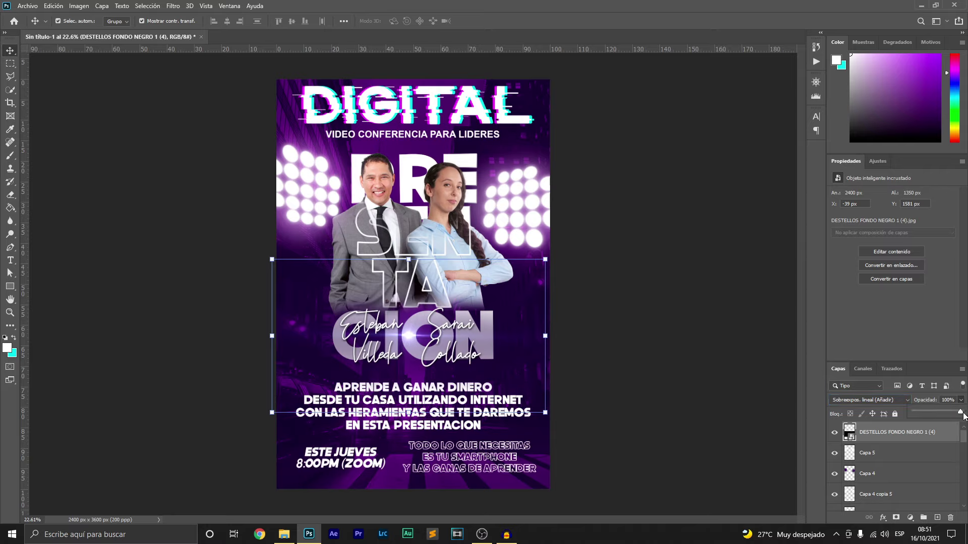
left_click(945, 430)
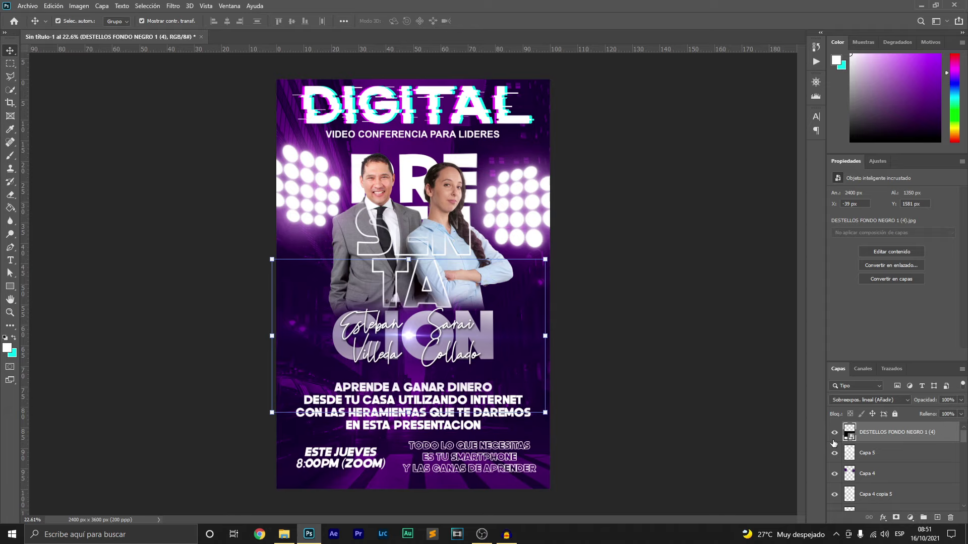
left_click_drag(410, 338, 424, 313)
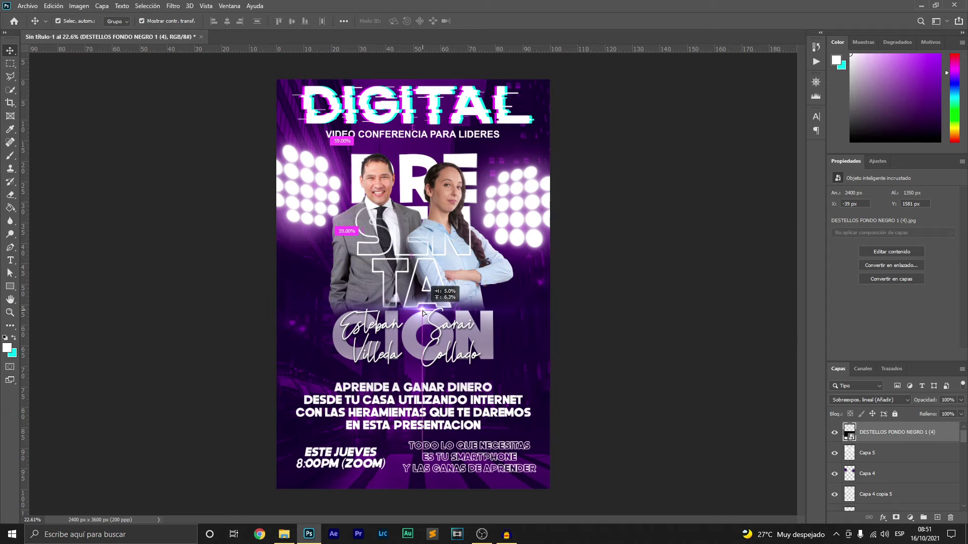
left_click_drag(423, 312, 416, 315)
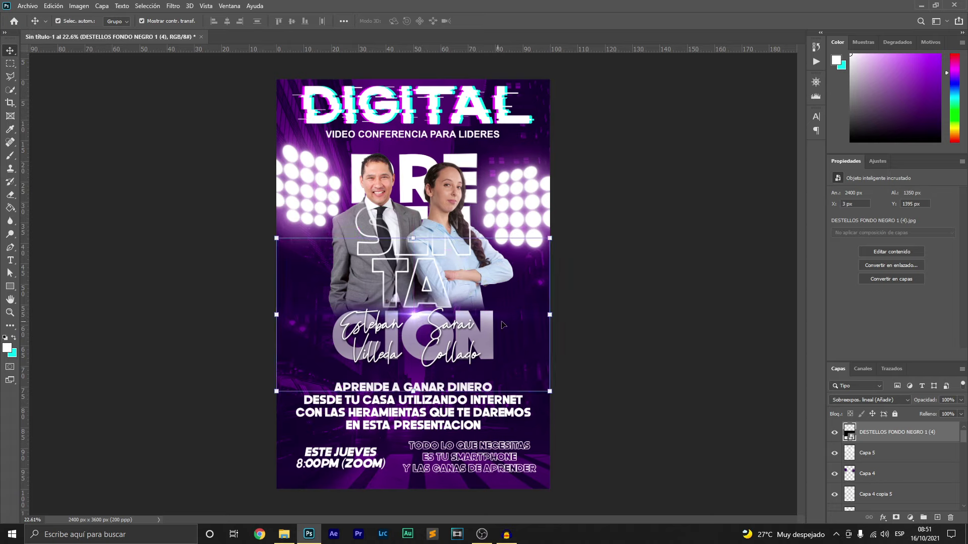
left_click(631, 310)
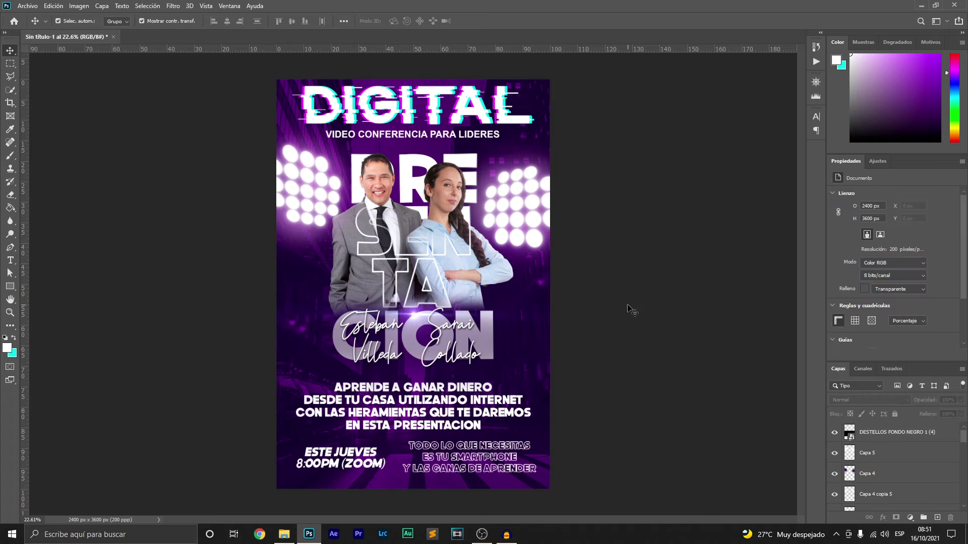
Move the flare to the upper right and Alt-drag a copy over the left spotlights.
left_click(414, 315)
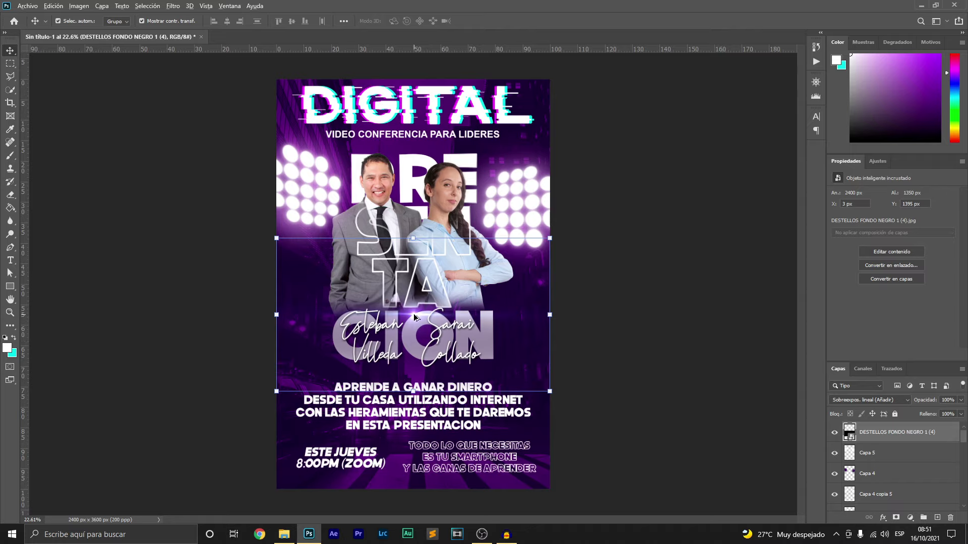
left_click_drag(414, 316, 506, 180)
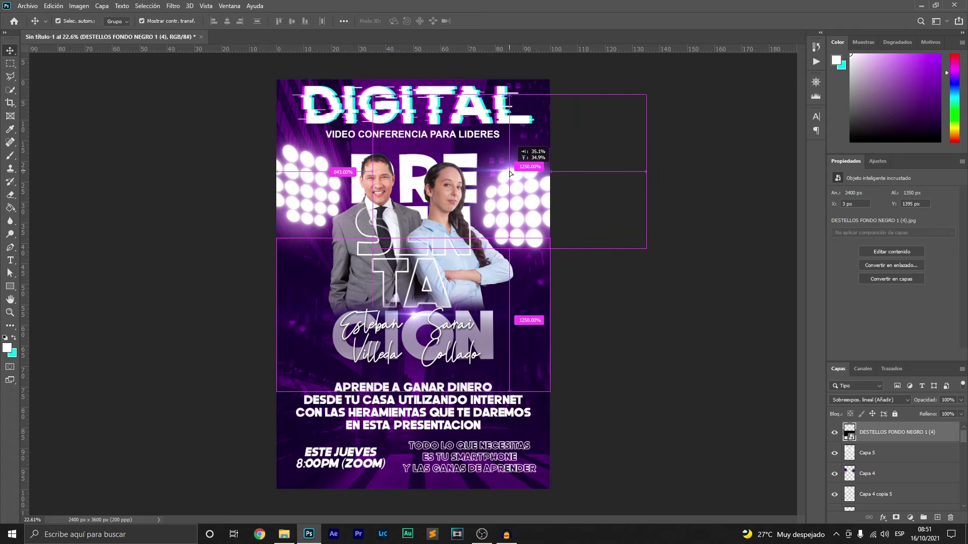
left_click_drag(506, 180, 502, 174)
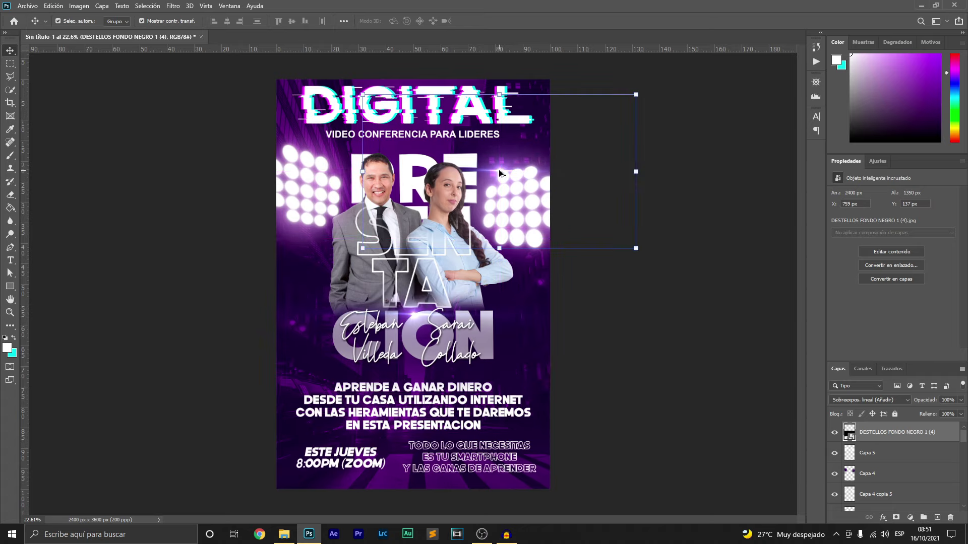
left_click_drag(499, 174, 340, 188)
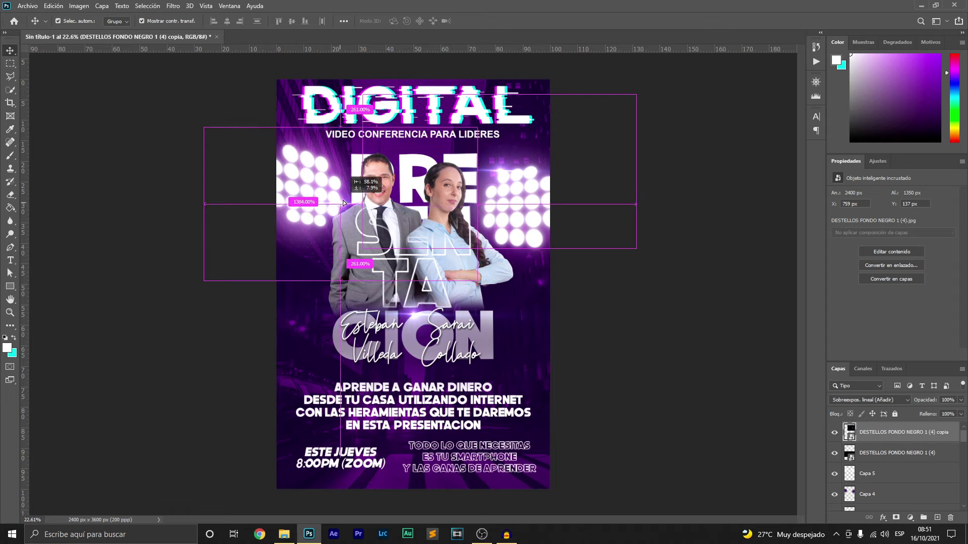
left_click_drag(340, 188, 212, 207)
left_click(671, 209)
scroll(438, 211, "down", 2)
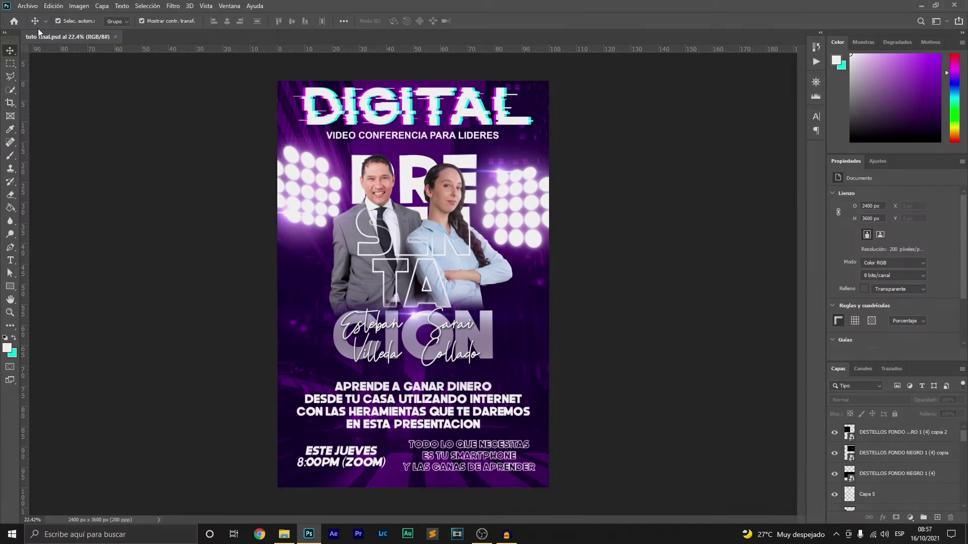
In Guardar para Web (heredado), set the quality-100 JPEG export size to 20% (480 × 720 px).
left_click(31, 6)
mouse_move(84, 153)
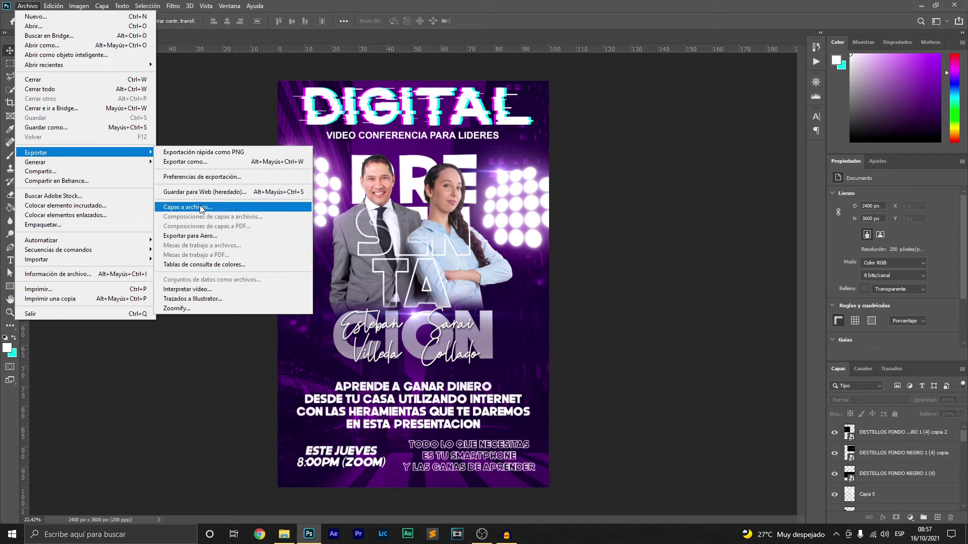
left_click(212, 192)
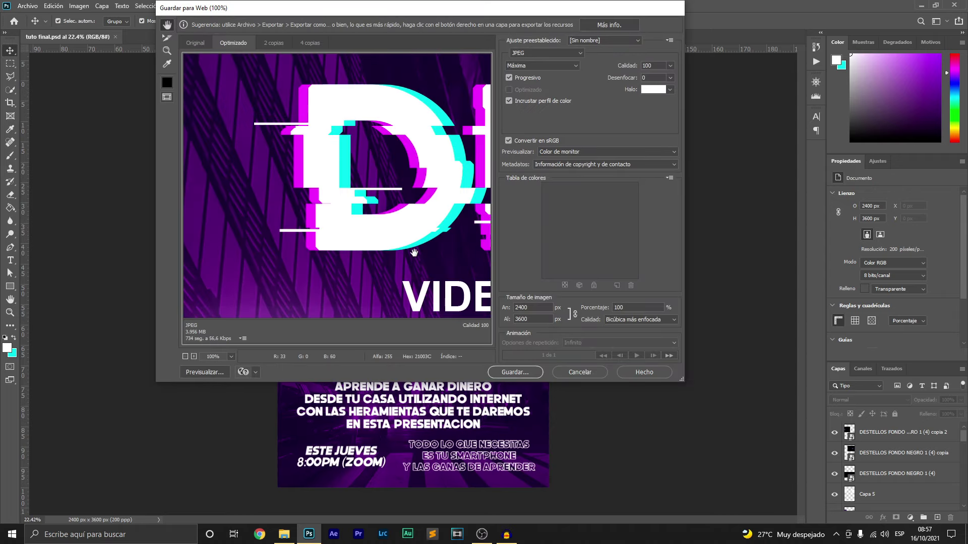
left_click_drag(600, 308, 626, 307)
key("Tab")
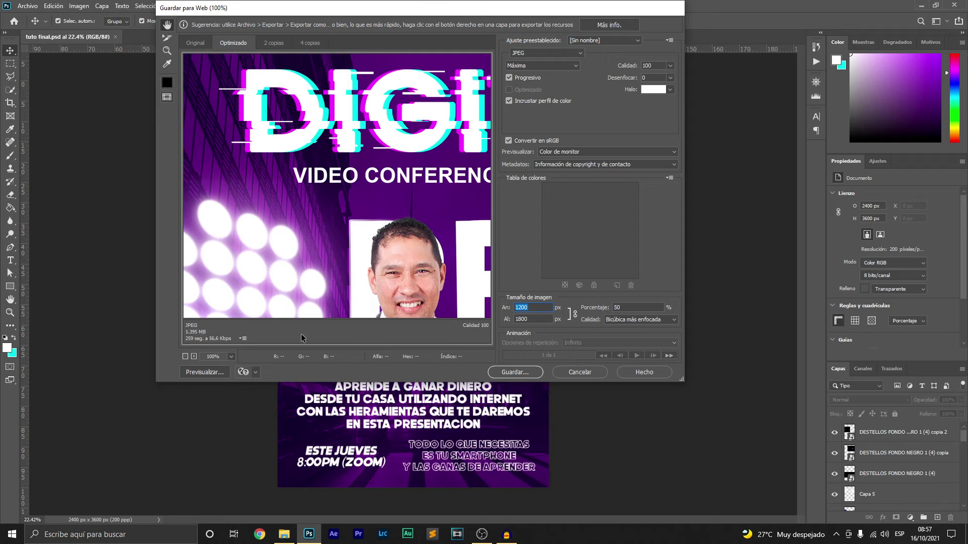
left_click(636, 308)
type("2")
left_click(534, 306)
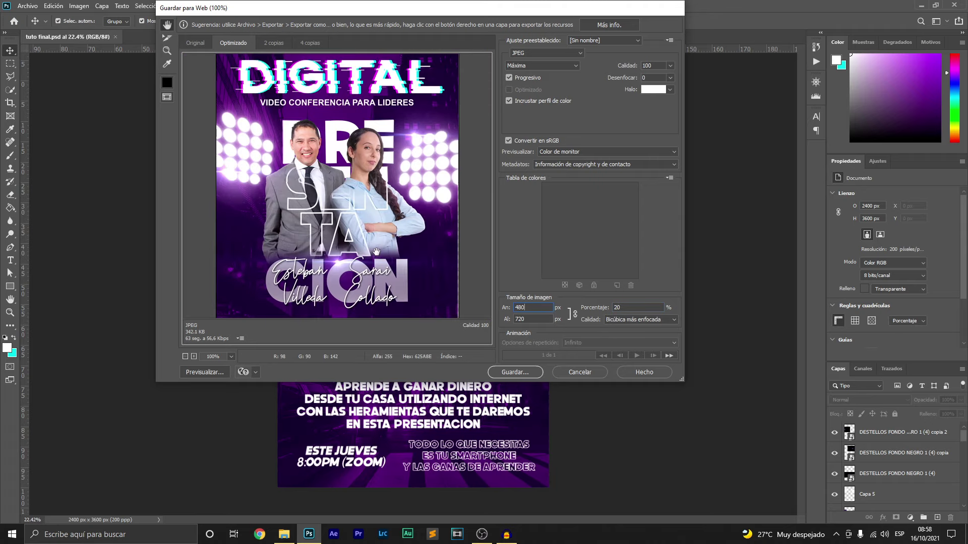